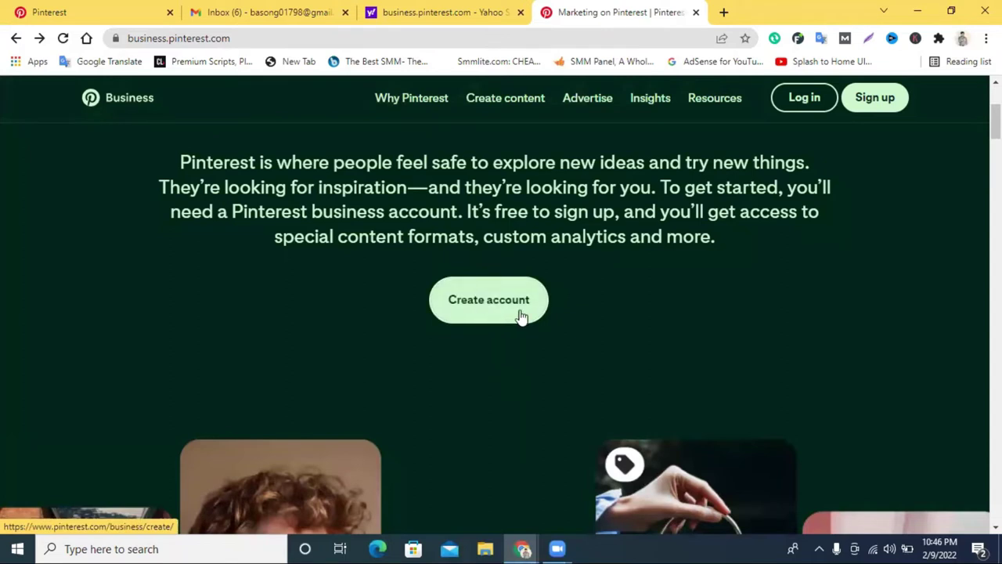
Fill in the business sign-up form with an e-mail, password and age 22, then submit it.
left_click(476, 308)
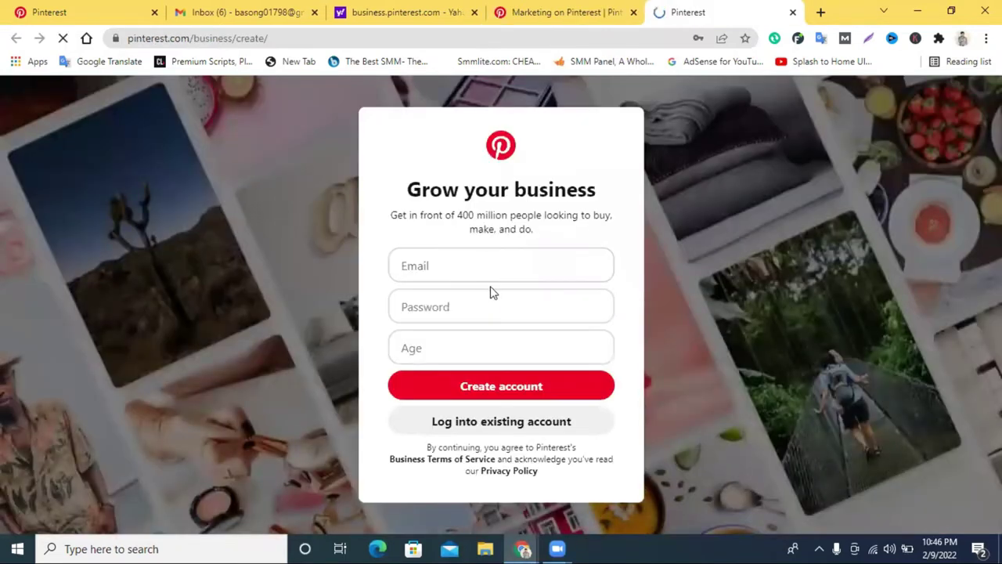
left_click(485, 270)
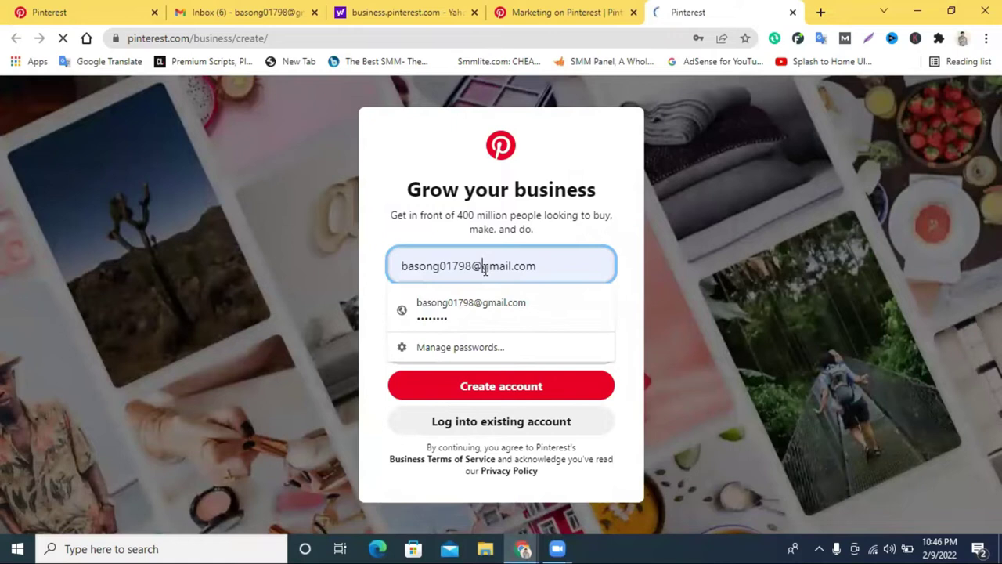
left_click(359, 308)
left_click(436, 349)
type("22")
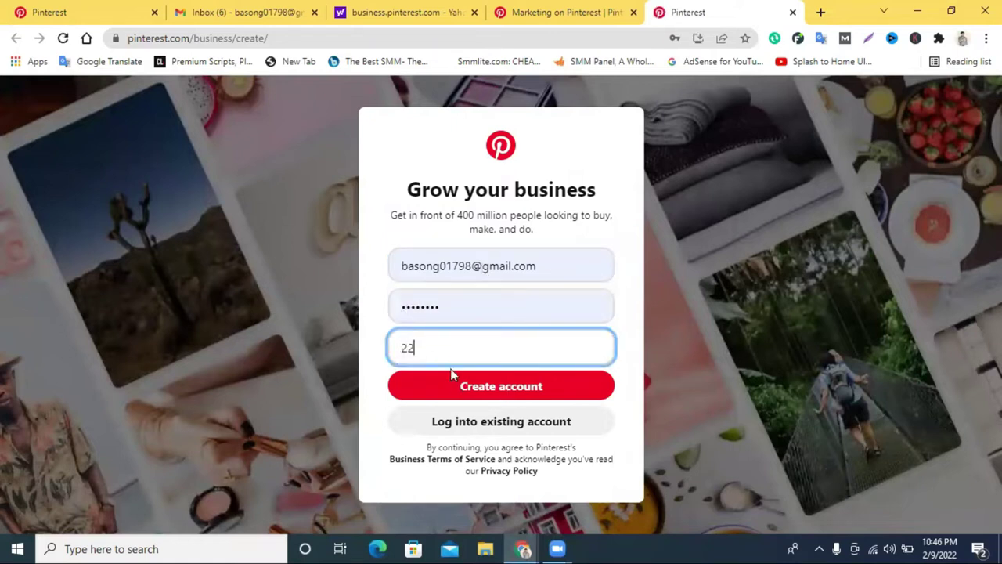
left_click(451, 383)
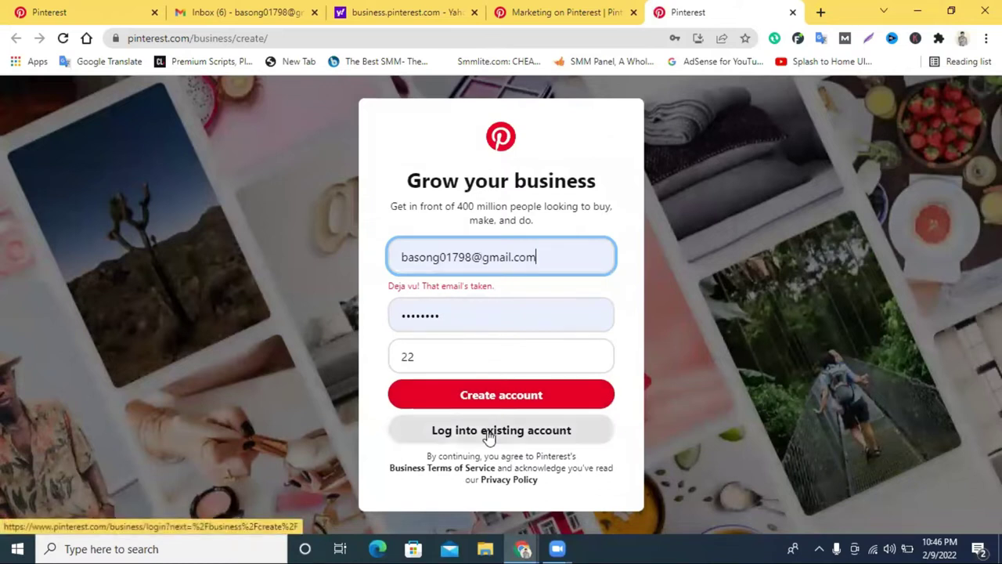
Clear the already-taken e-mail from the sign-up form and close the sign-up page.
left_click(689, 144)
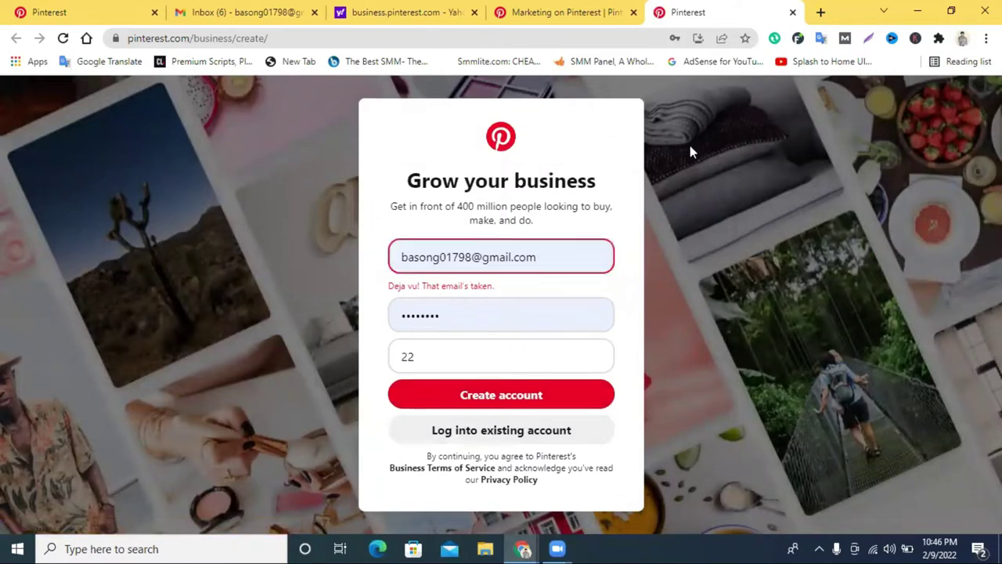
triple_click(515, 264)
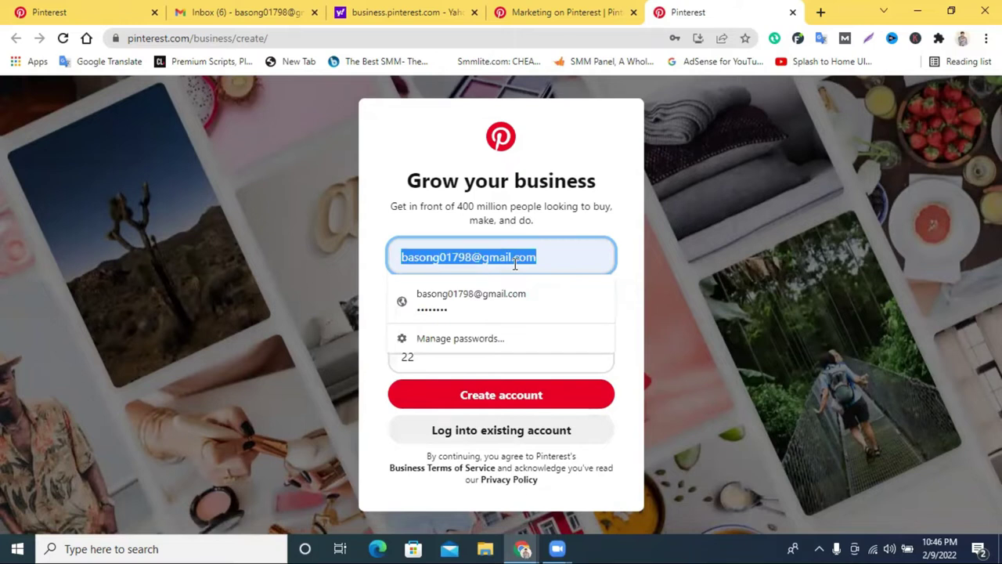
key("BackSpace")
left_click(631, 413)
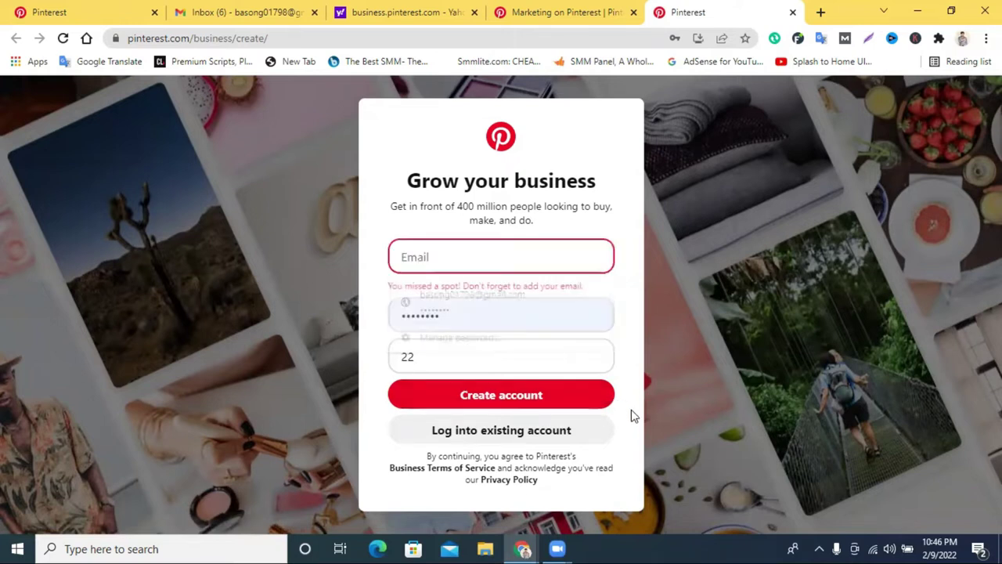
left_click(461, 255)
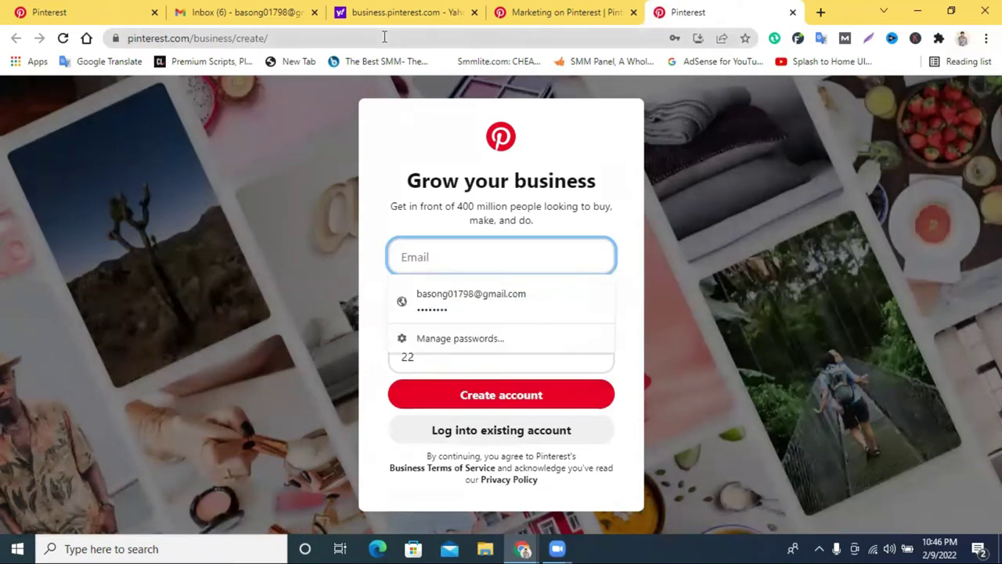
left_click(792, 12)
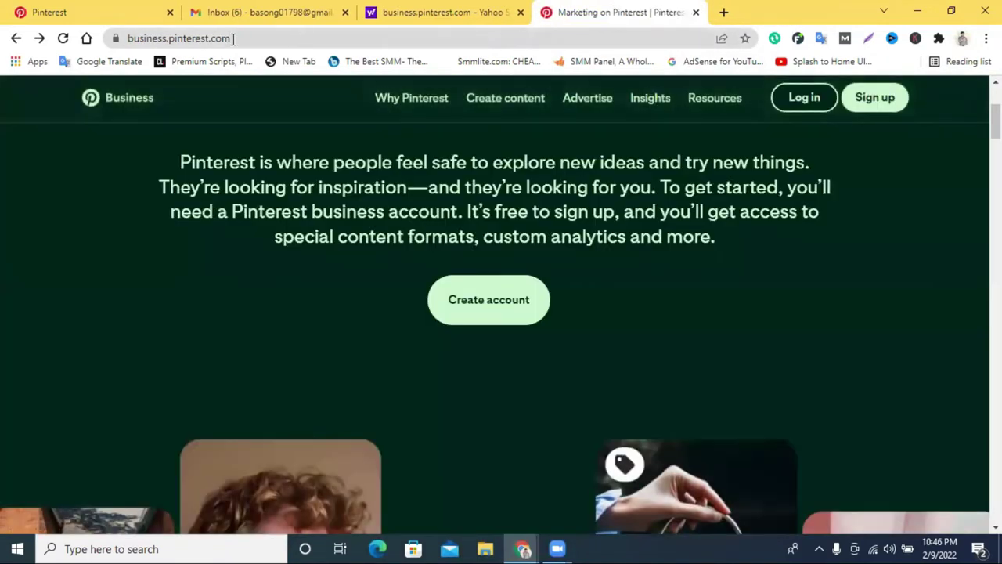
Go to the main pinterest.com site and sign in with the Google account.
left_click_drag(168, 38, 45, 41)
key("BackSpace")
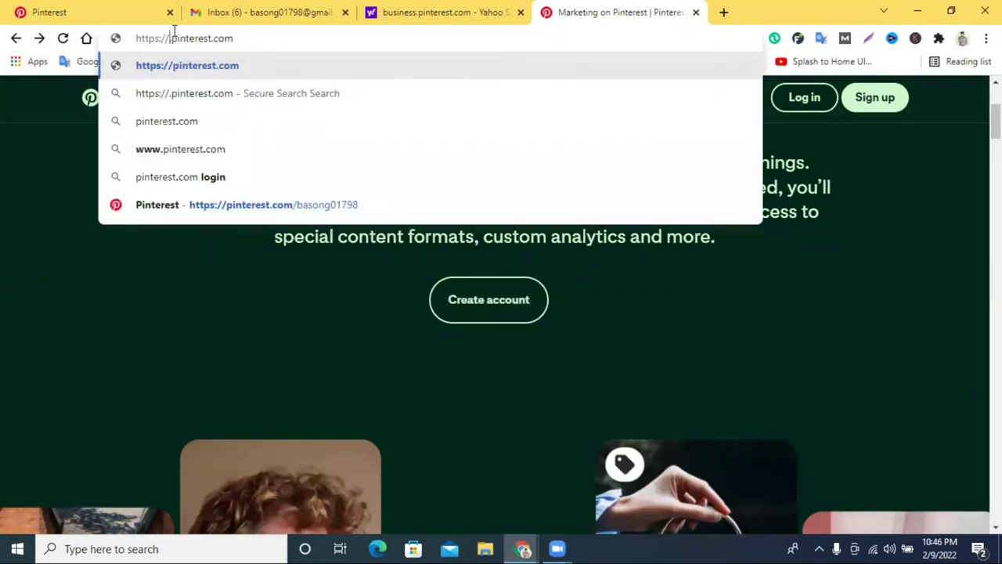
key("BackSpace")
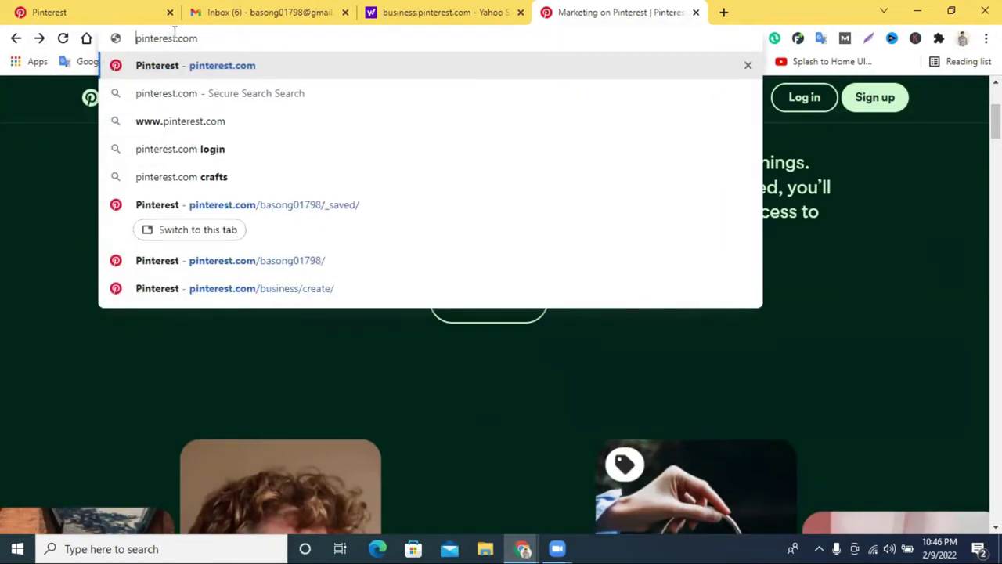
key("Return")
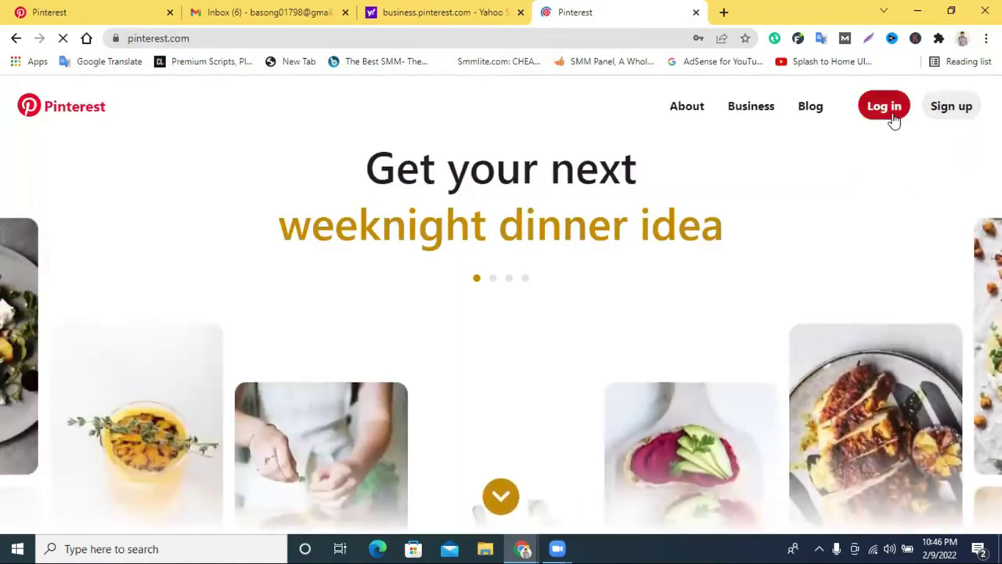
left_click(891, 111)
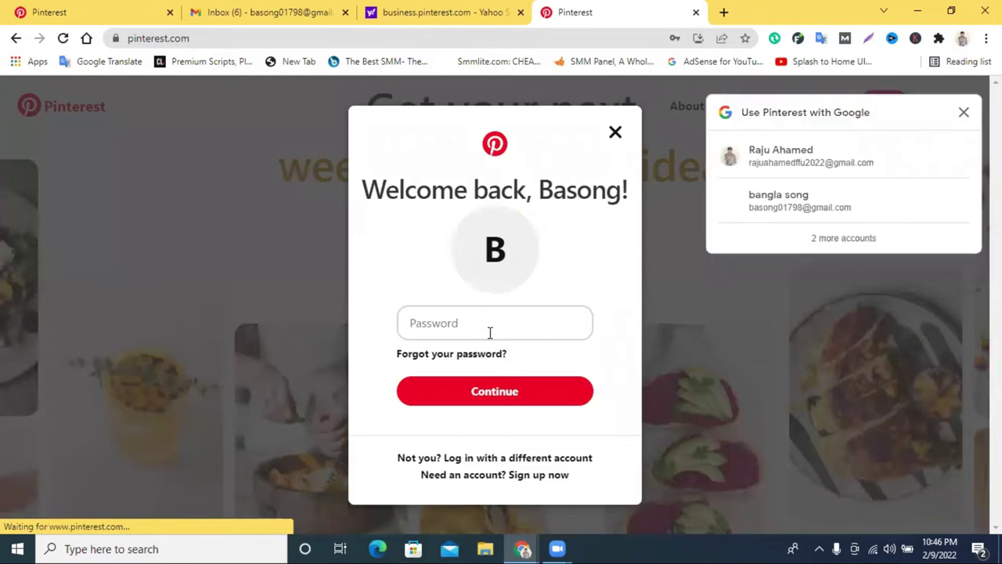
left_click(806, 216)
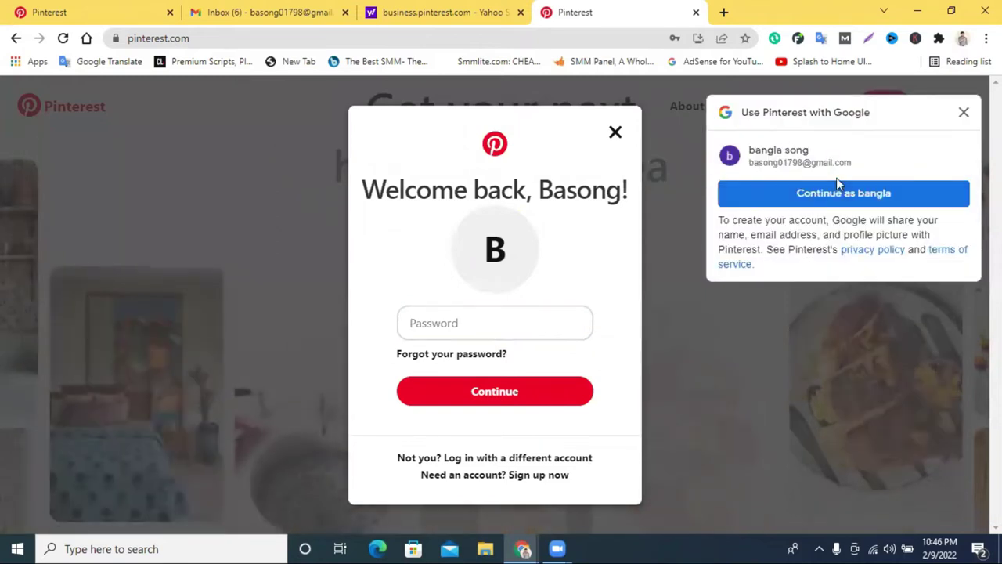
left_click(819, 197)
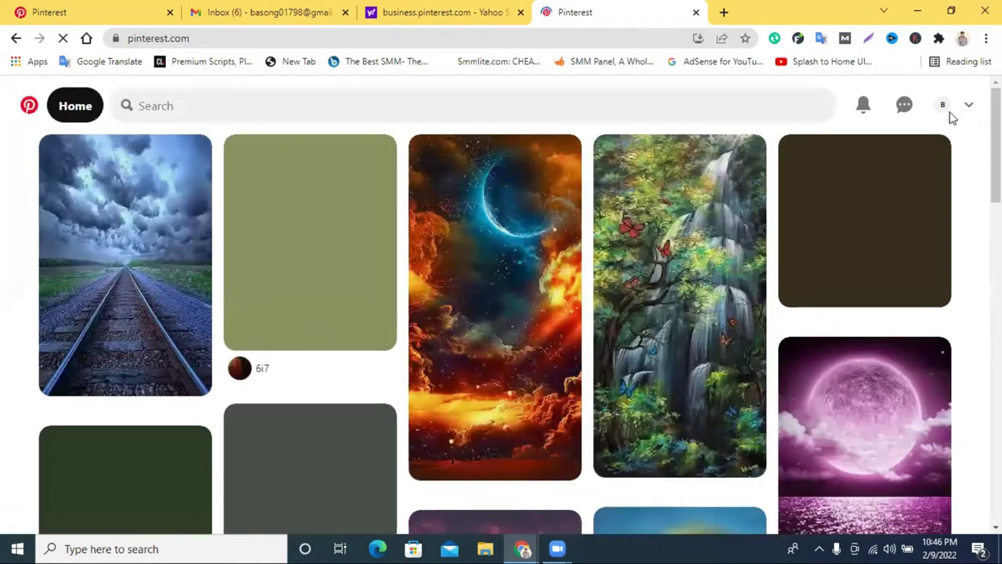
Choose Convert to business from the account menu to reach the Build your profile form.
left_click(971, 107)
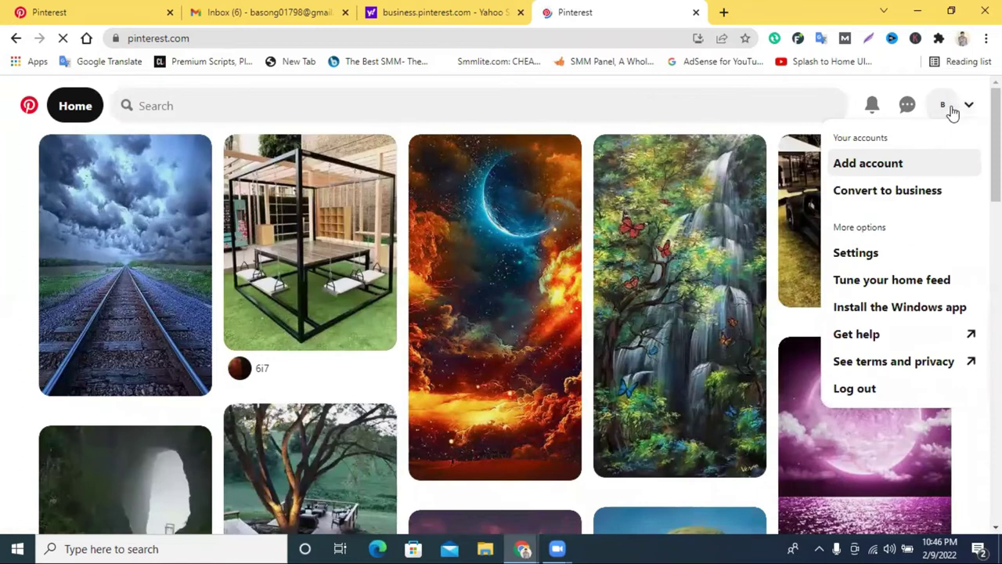
left_click(950, 109)
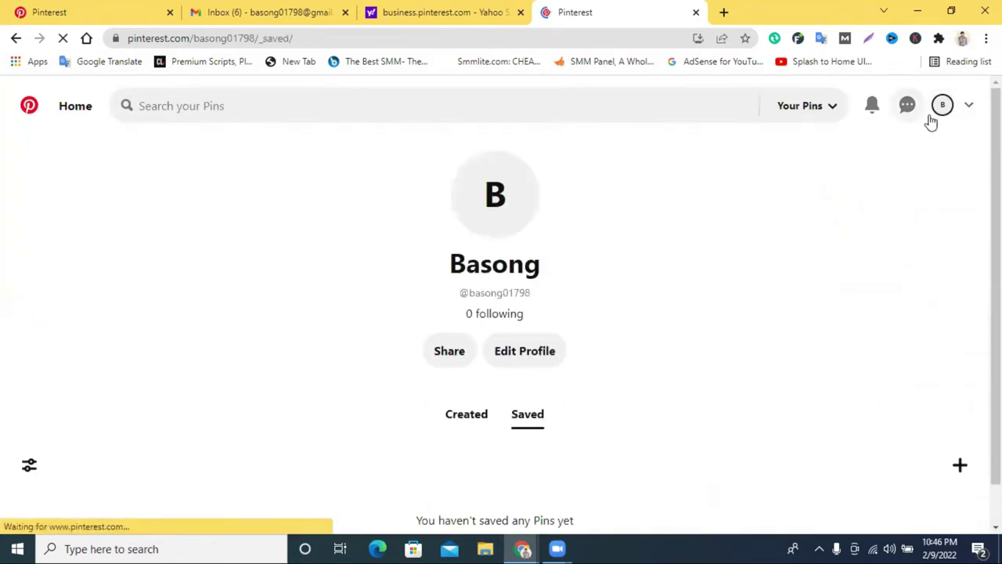
left_click(964, 112)
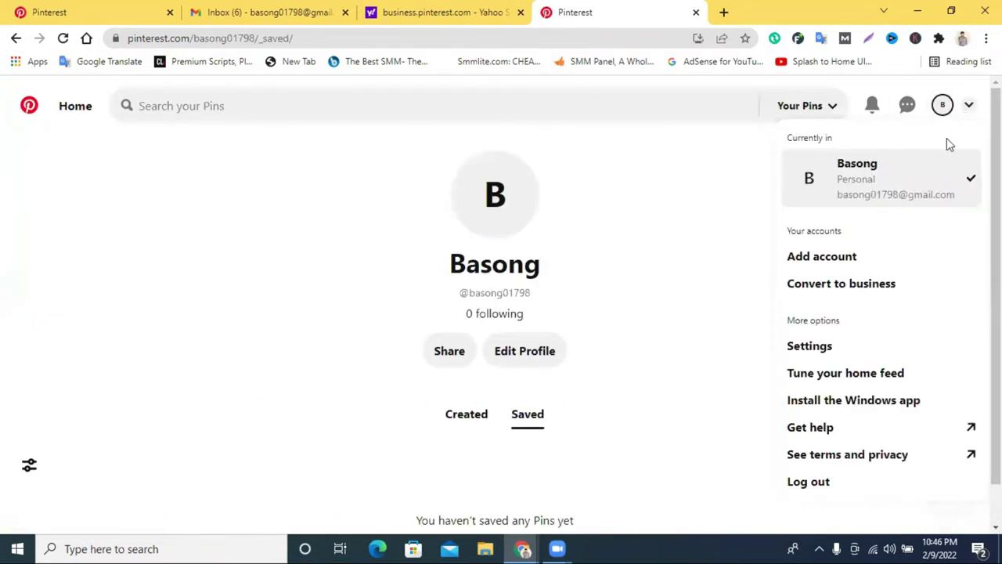
left_click(831, 294)
scroll(716, 306, "down", 3)
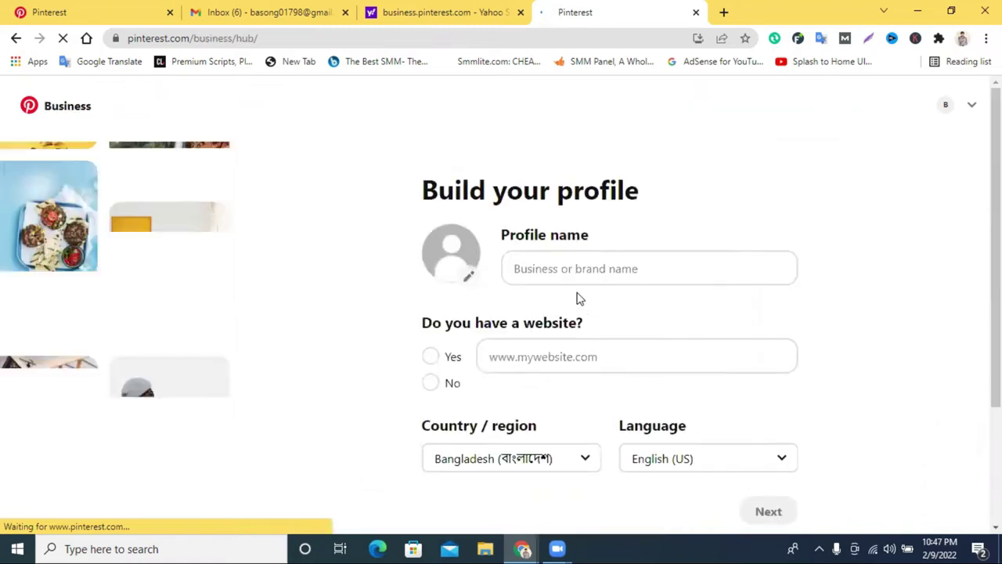
left_click(570, 268)
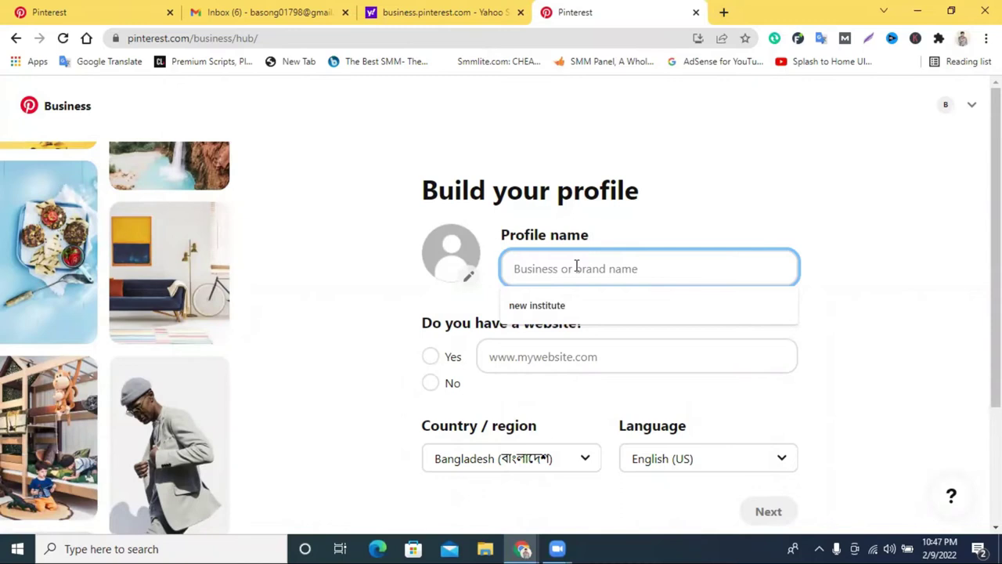
Name the profile 'Digital Marketing Agency' and answer No to having a website.
type("Digital Marketing")
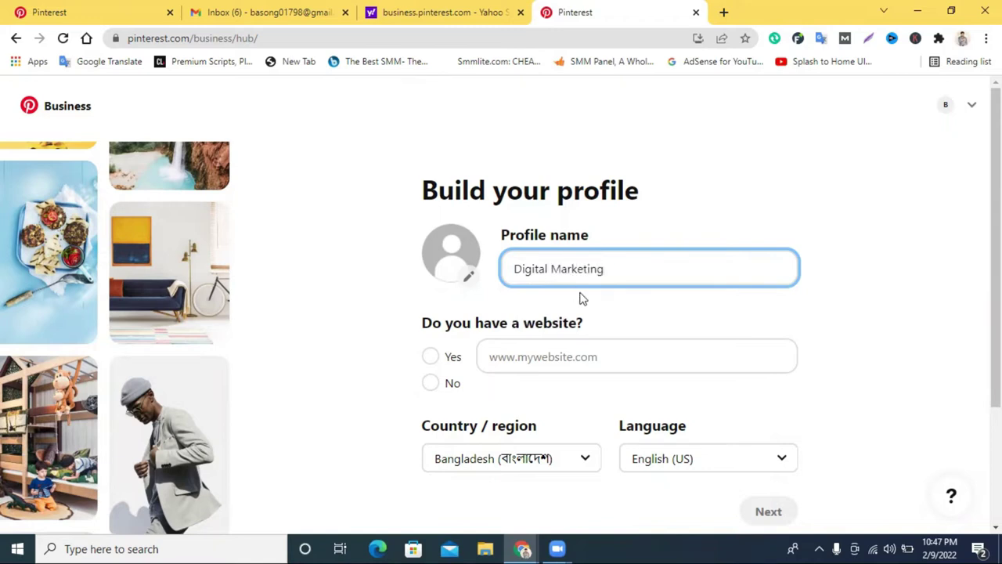
scroll(581, 298, "down", 2)
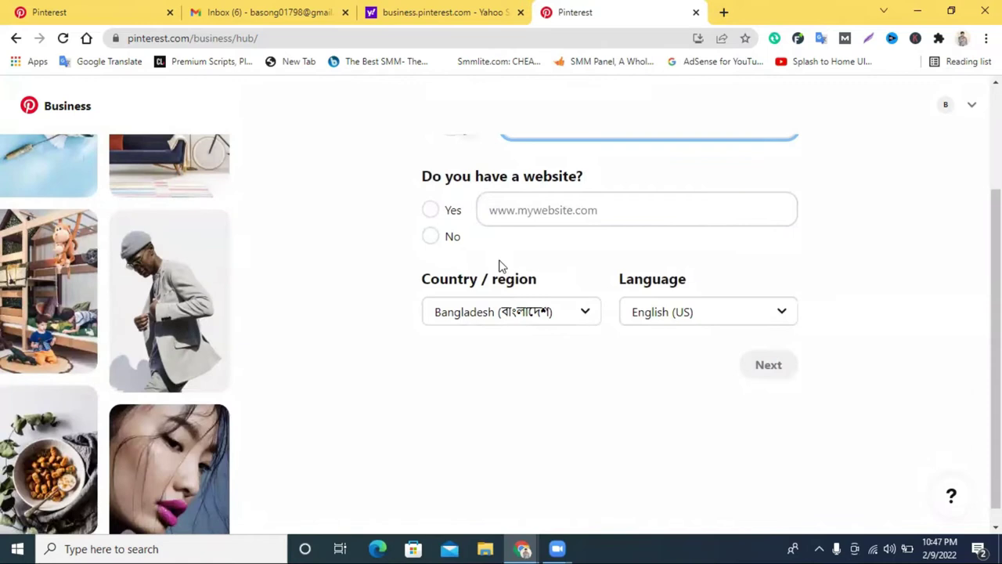
scroll(595, 235, "up", 2)
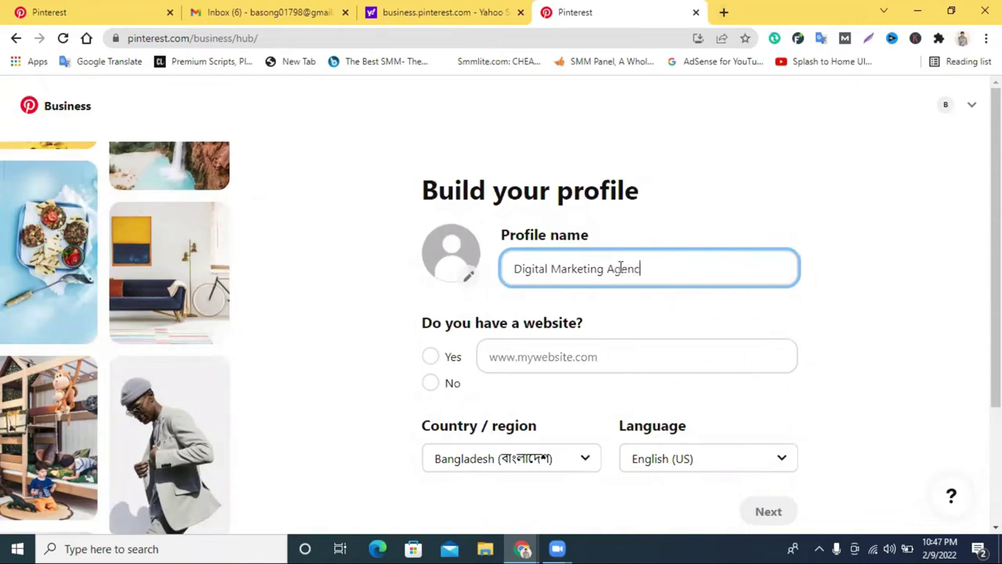
scroll(576, 266, "down", 1)
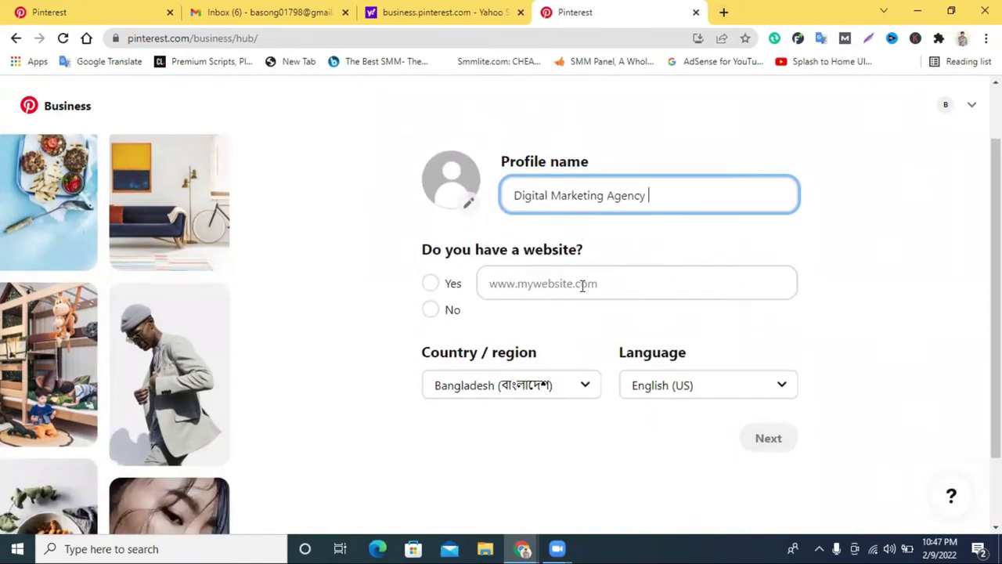
left_click(526, 284)
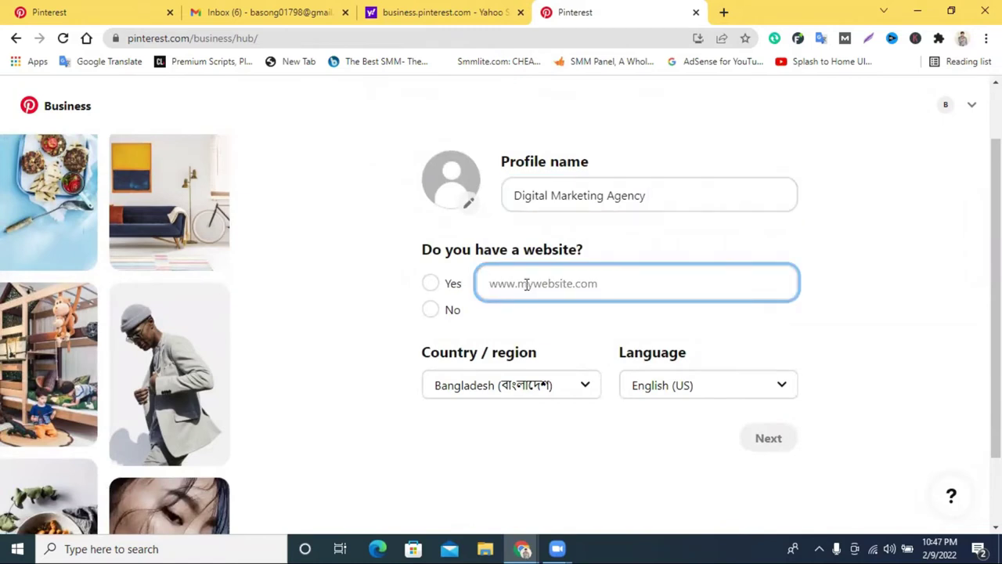
left_click(430, 313)
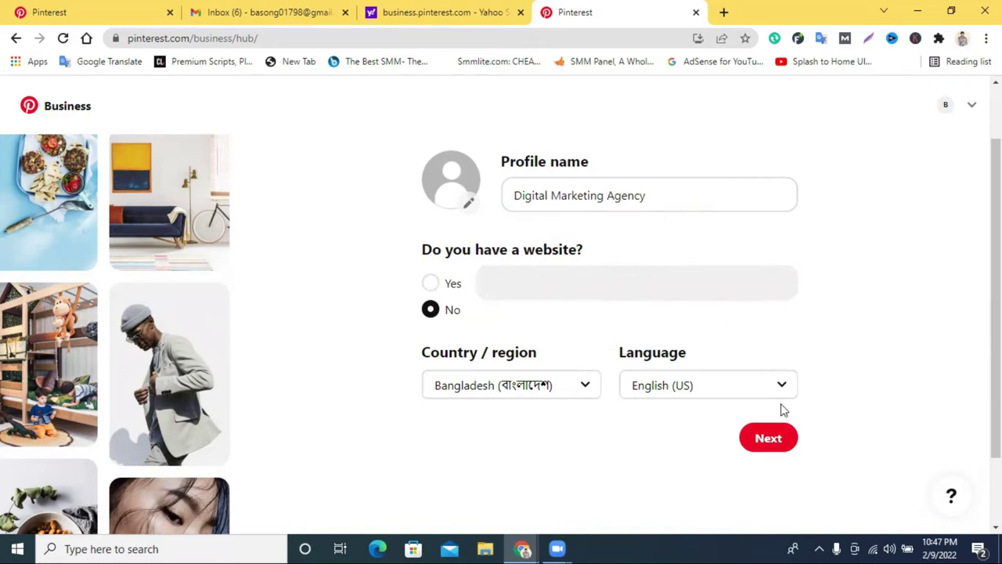
Upload an image file as the business profile picture and continue.
left_click(464, 200)
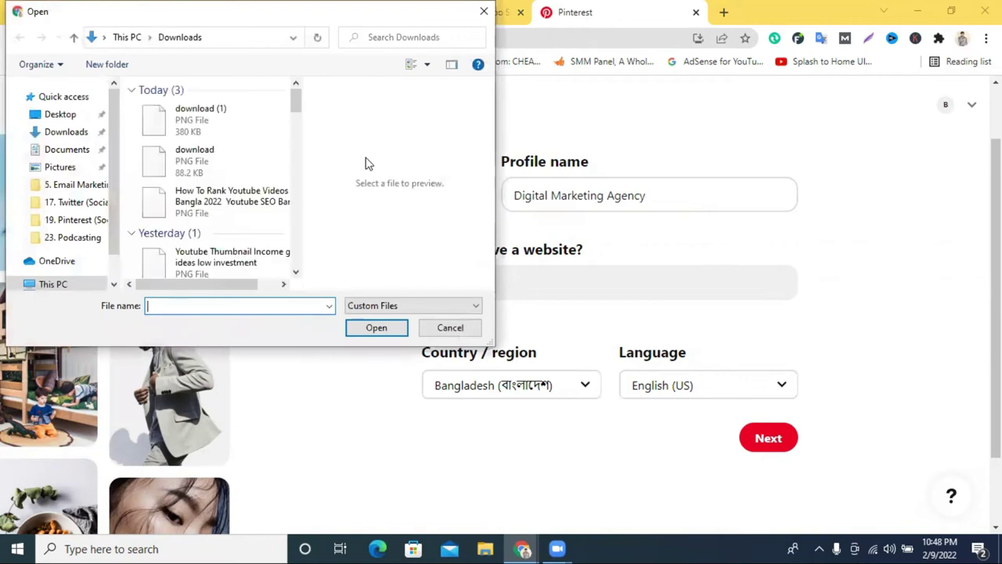
scroll(234, 172, "down", 5)
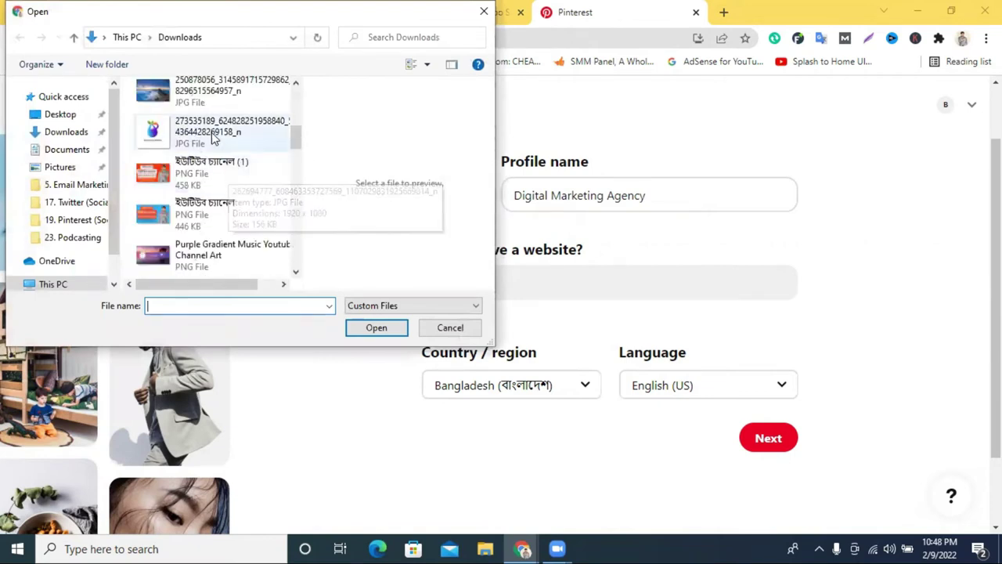
left_click(235, 133)
left_click(376, 327)
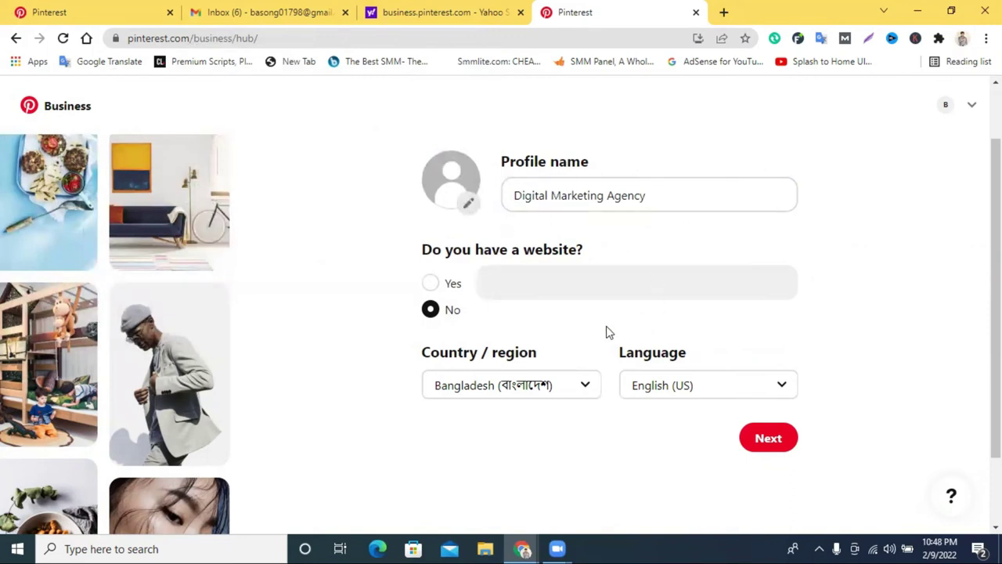
scroll(429, 218, "down", 1)
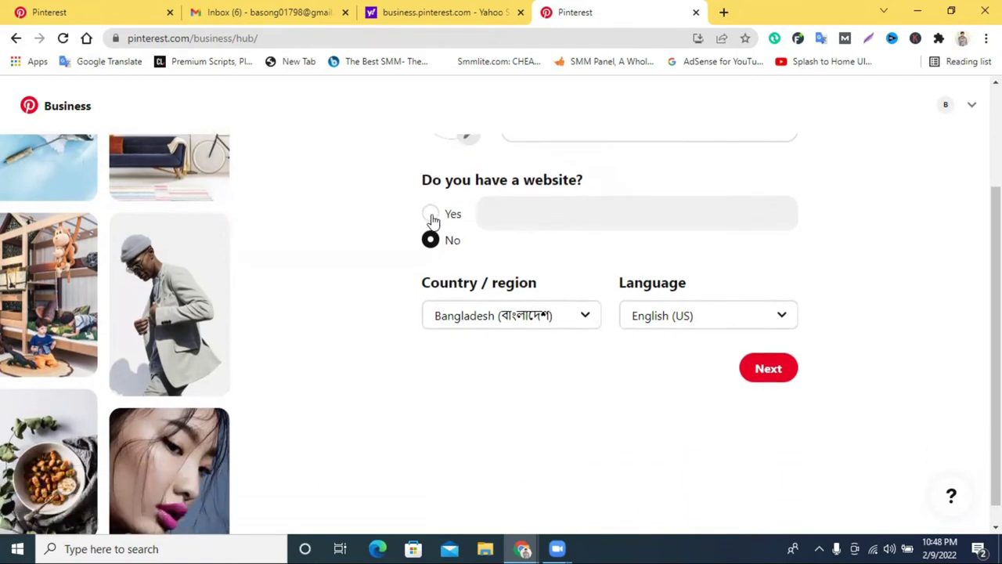
left_click(758, 352)
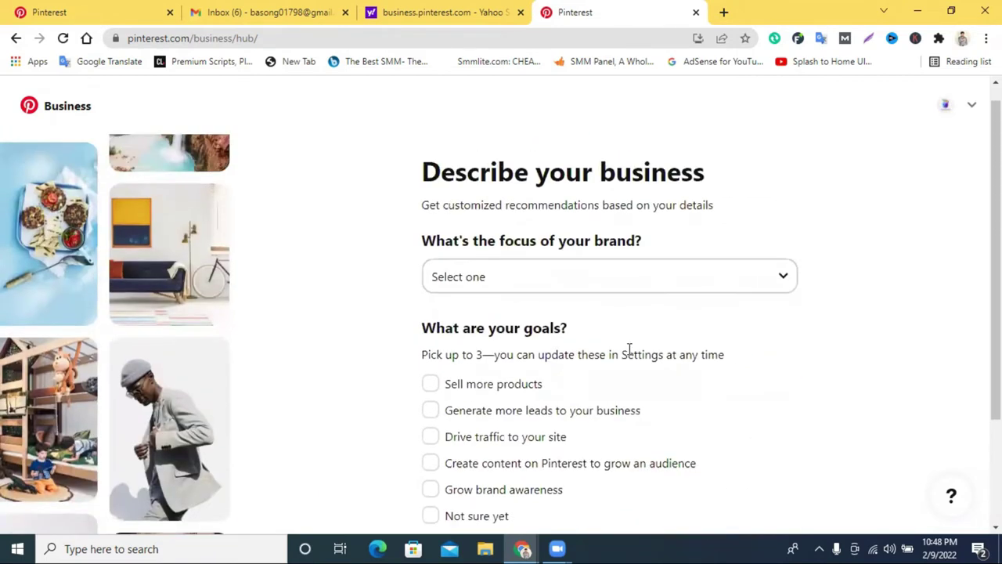
Try out brand focus categories, picking Other and then Fashion.
scroll(709, 343, "down", 1)
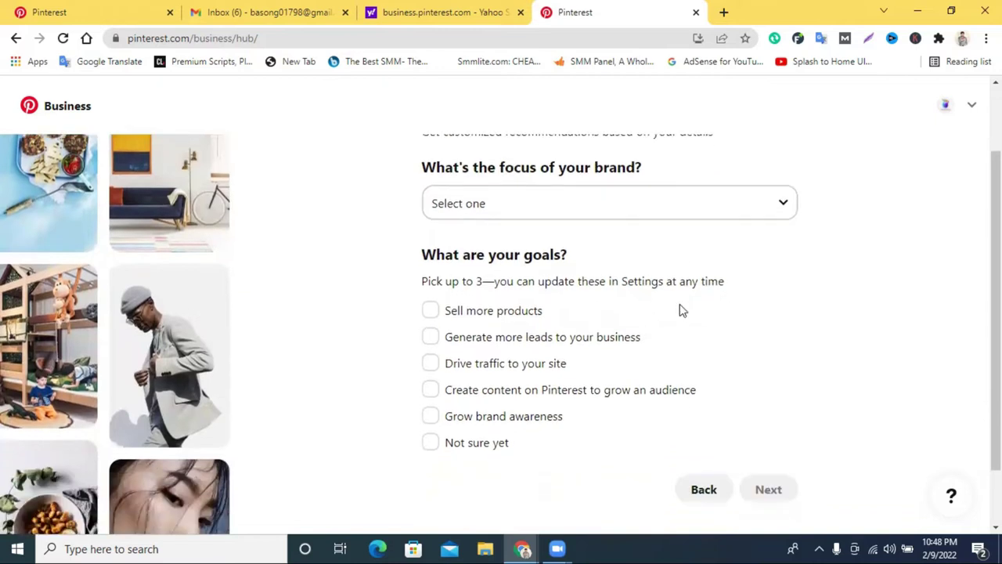
scroll(603, 258, "up", 1)
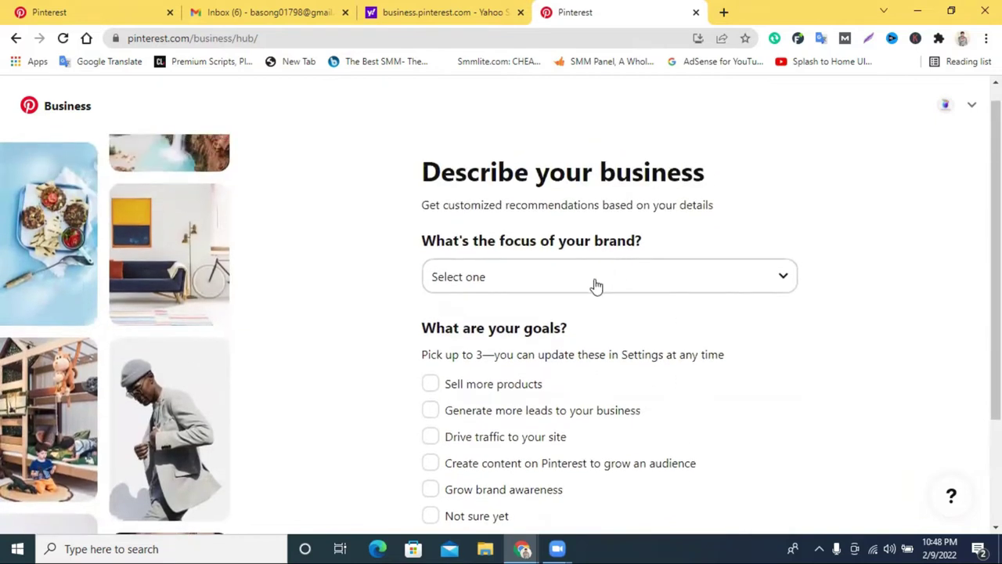
left_click(680, 293)
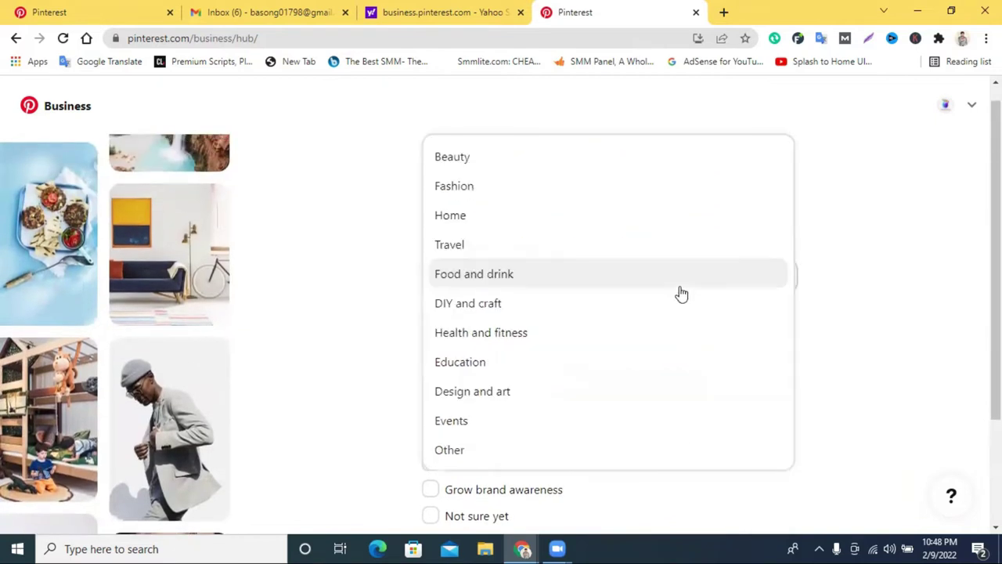
left_click(396, 205)
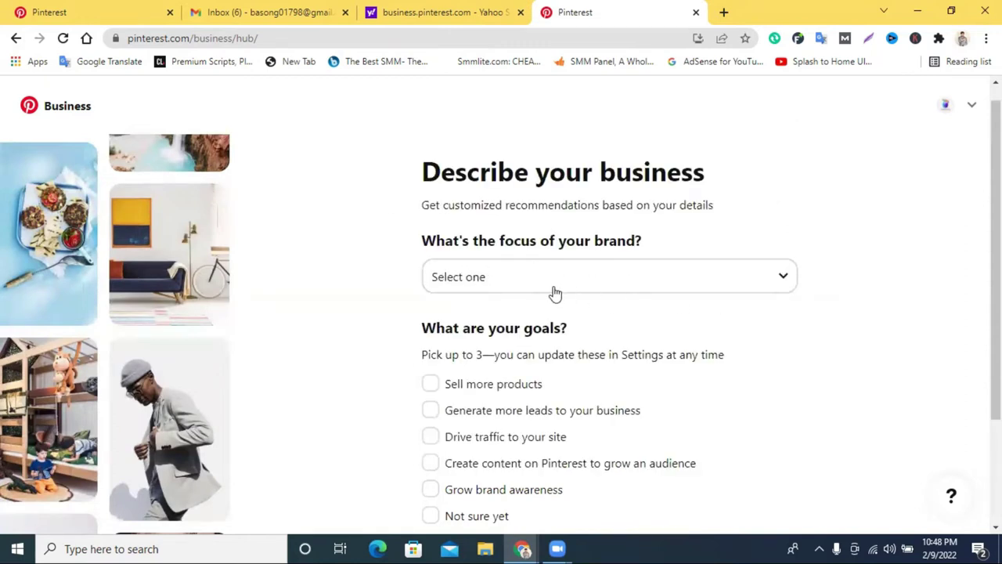
left_click(585, 288)
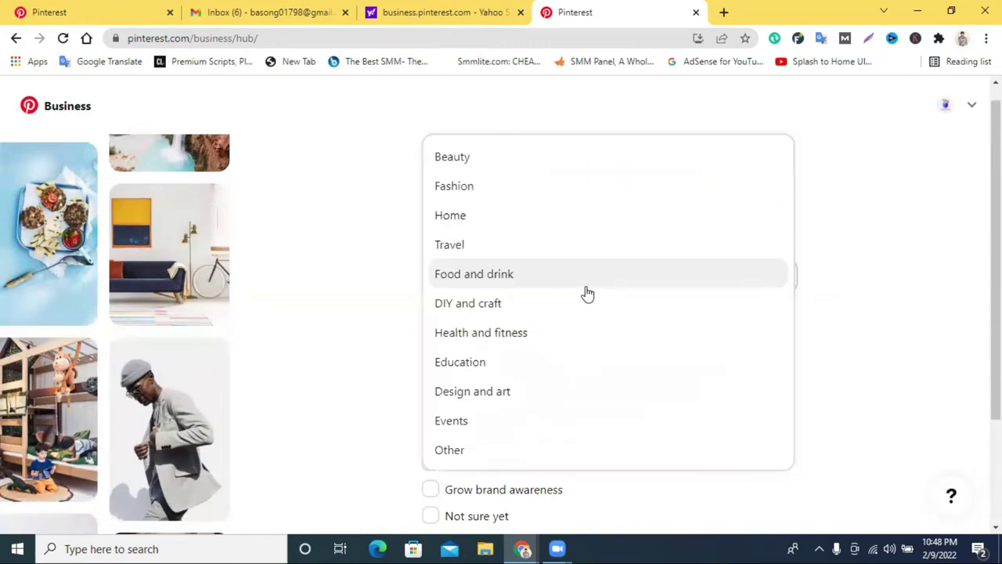
scroll(588, 282, "up", 1)
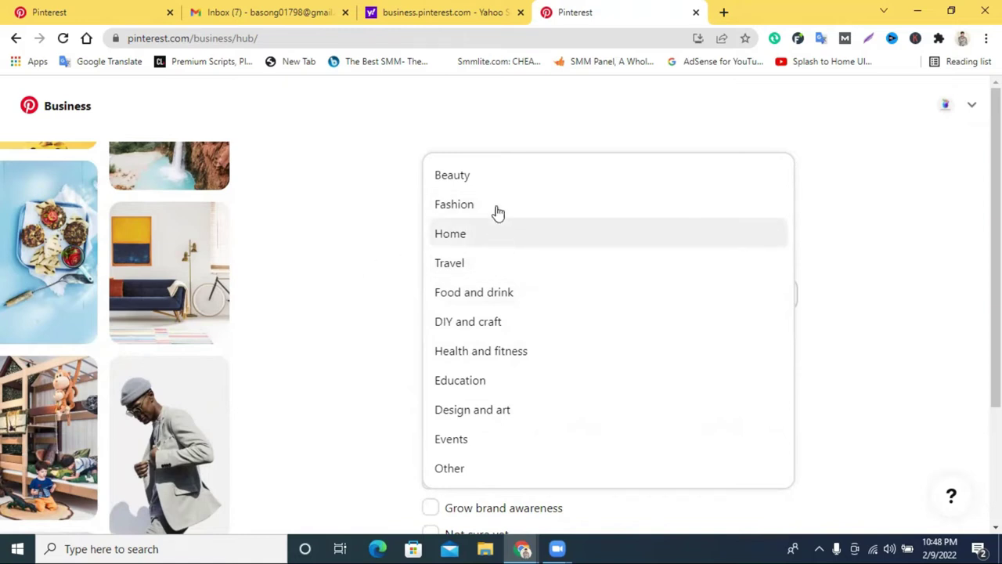
left_click(486, 464)
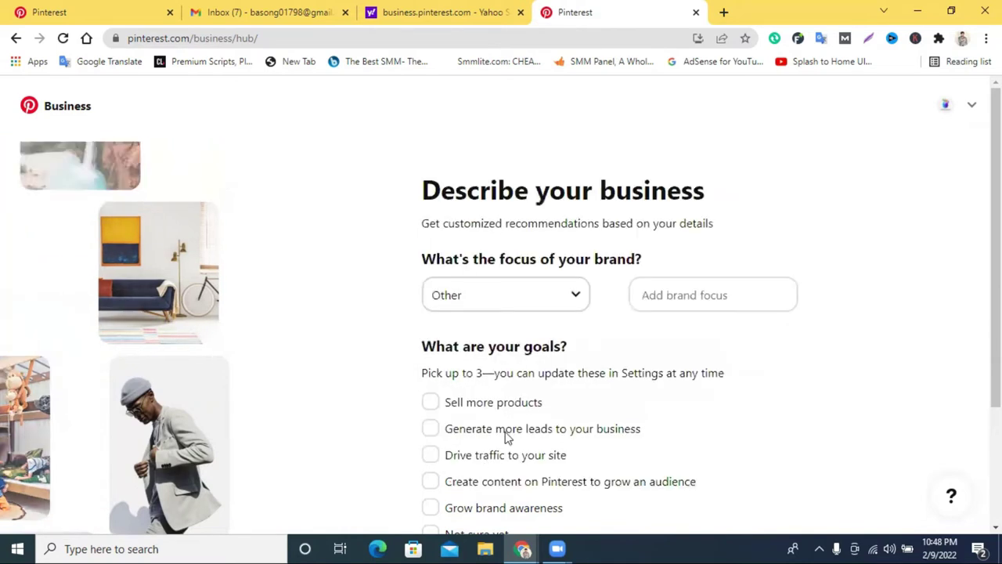
left_click(676, 307)
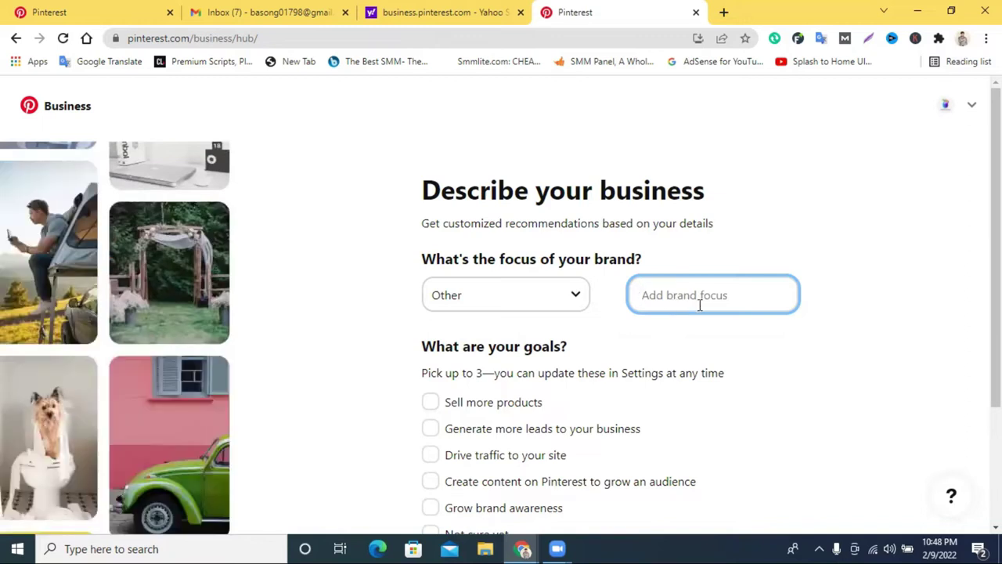
left_click(575, 305)
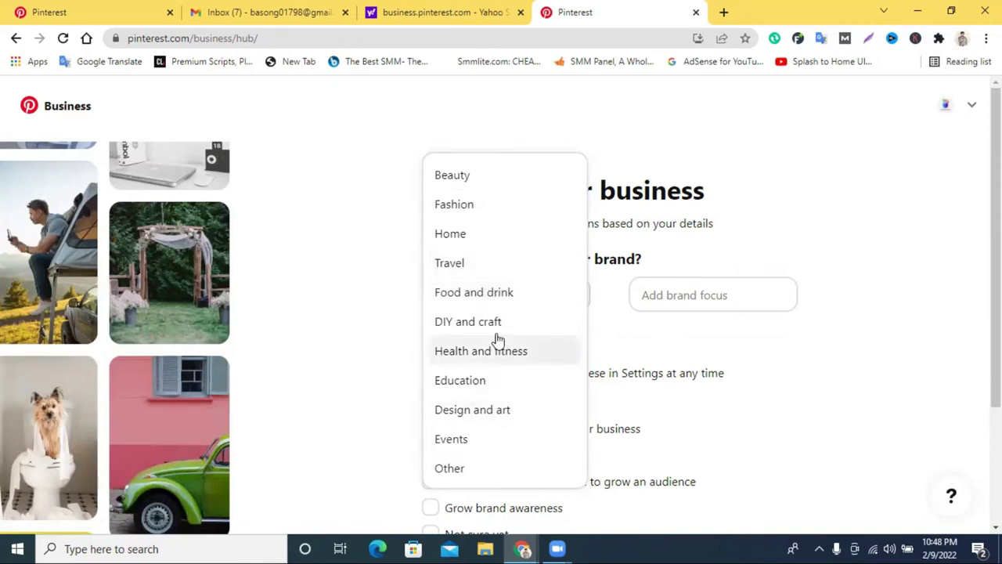
left_click(487, 202)
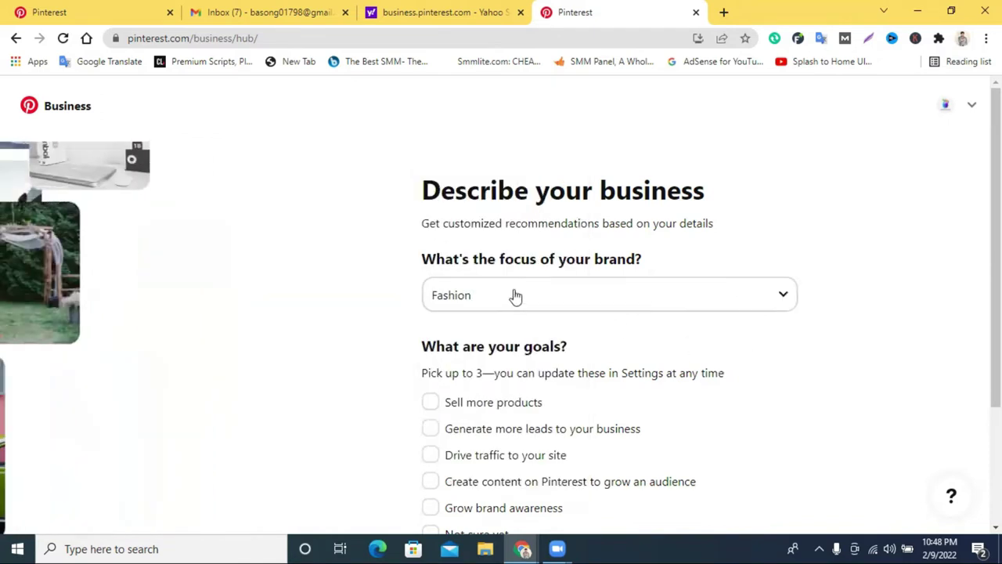
left_click(512, 295)
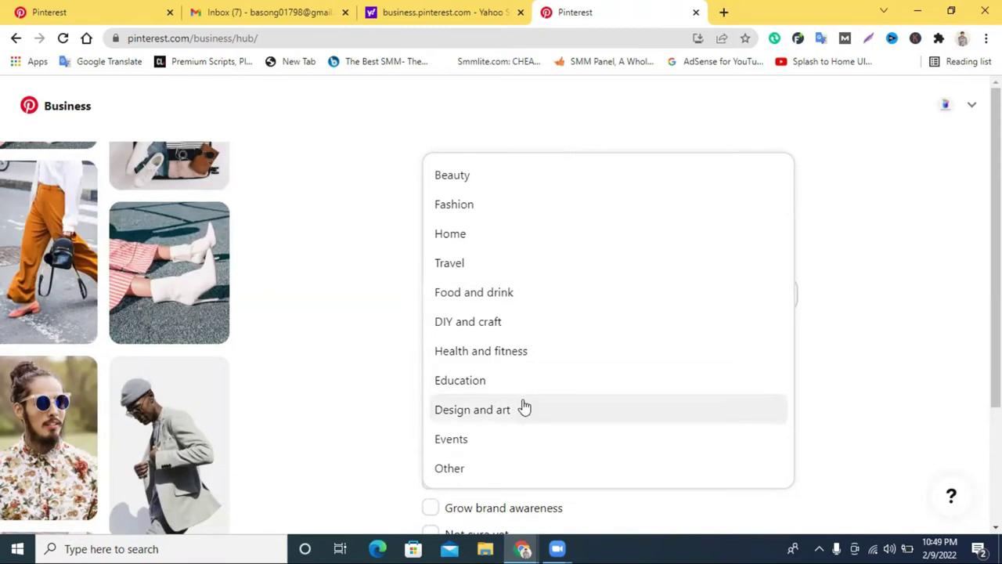
left_click(914, 368)
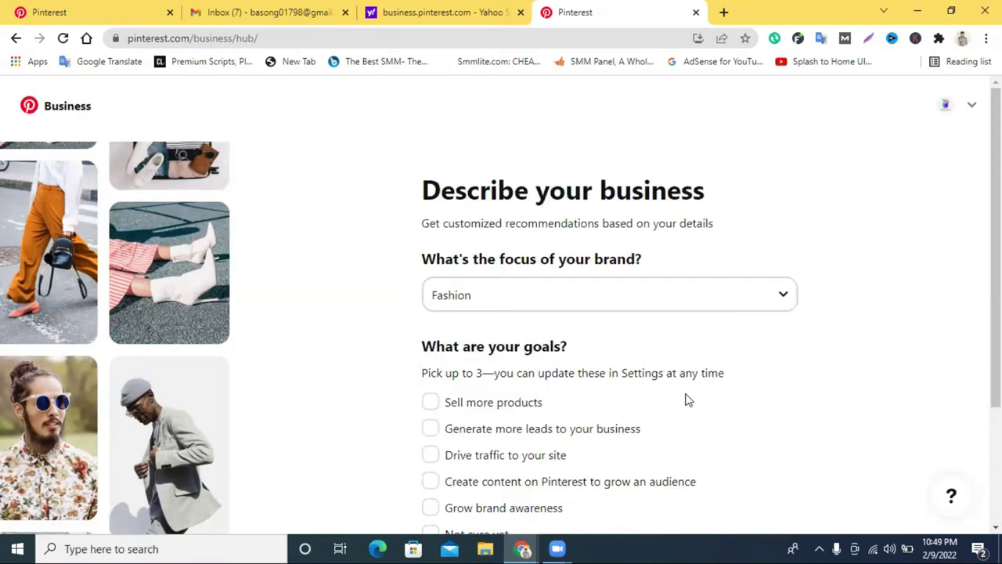
Set the brand focus to Design and art and move to the next question.
left_click(562, 308)
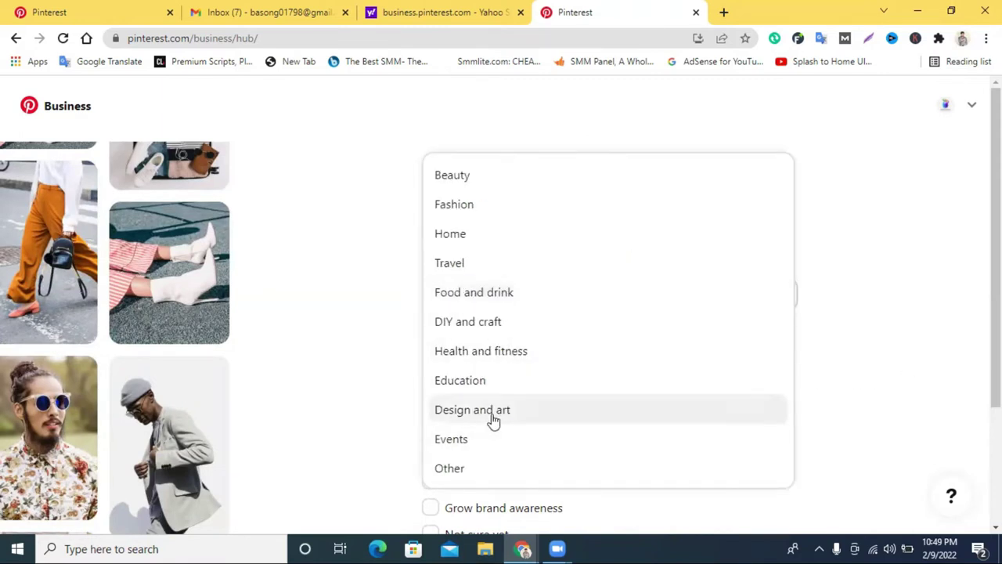
left_click(493, 411)
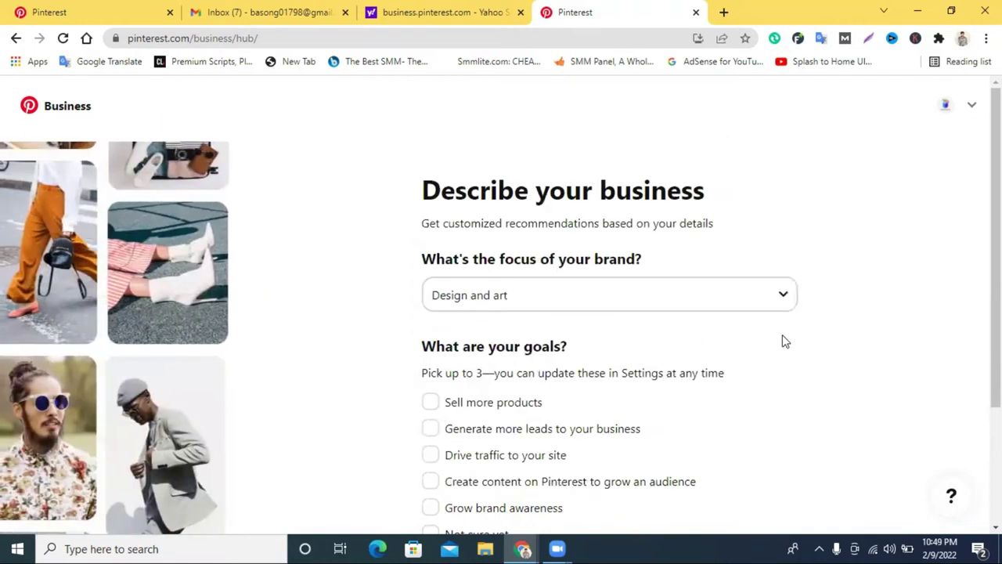
scroll(785, 341, "down", 1)
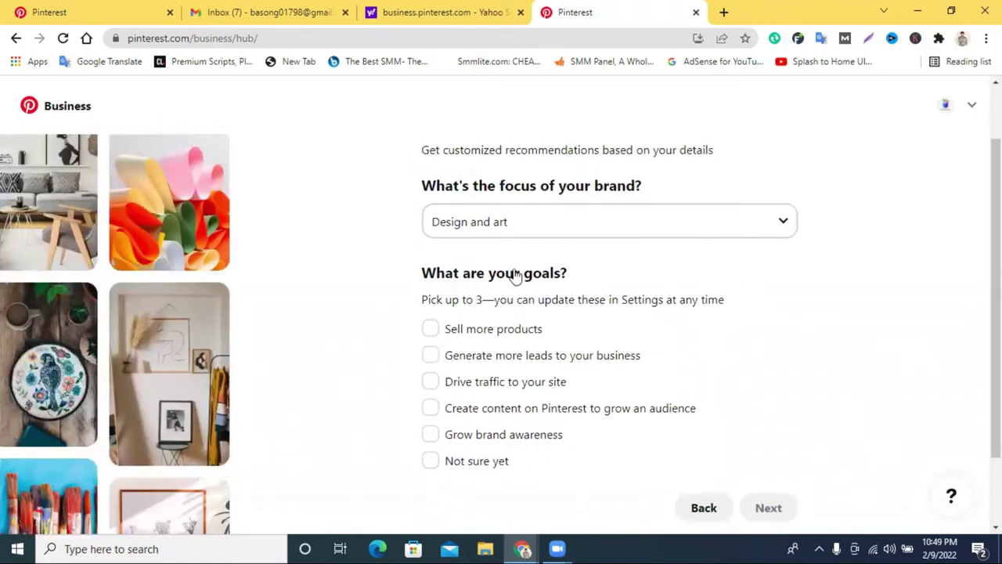
scroll(577, 274, "down", 1)
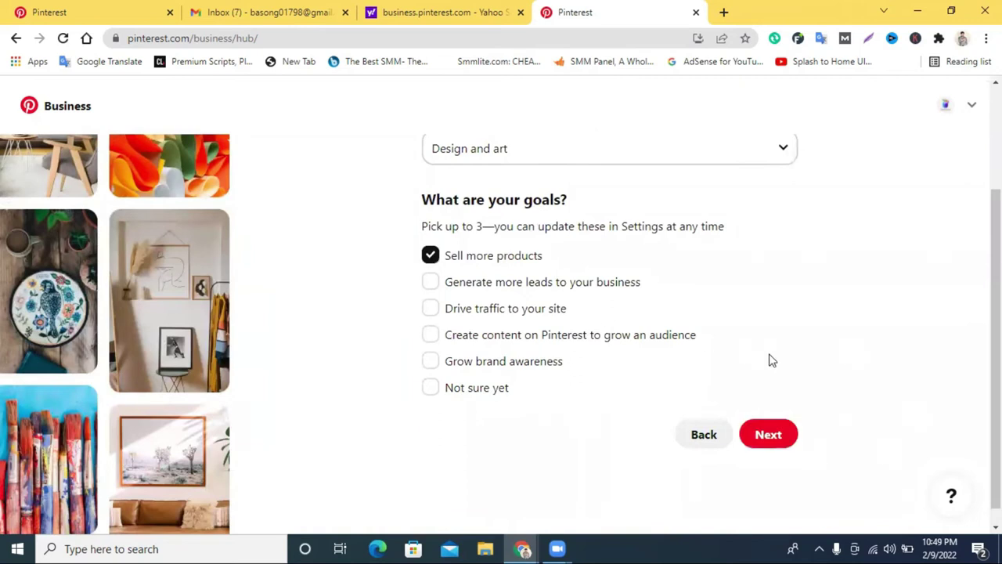
left_click(772, 440)
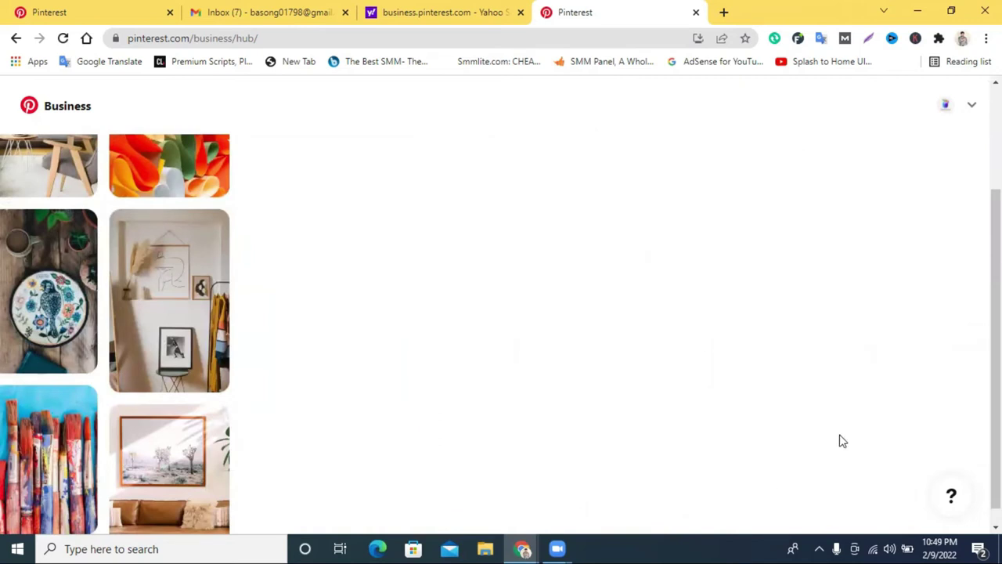
scroll(548, 270, "up", 2)
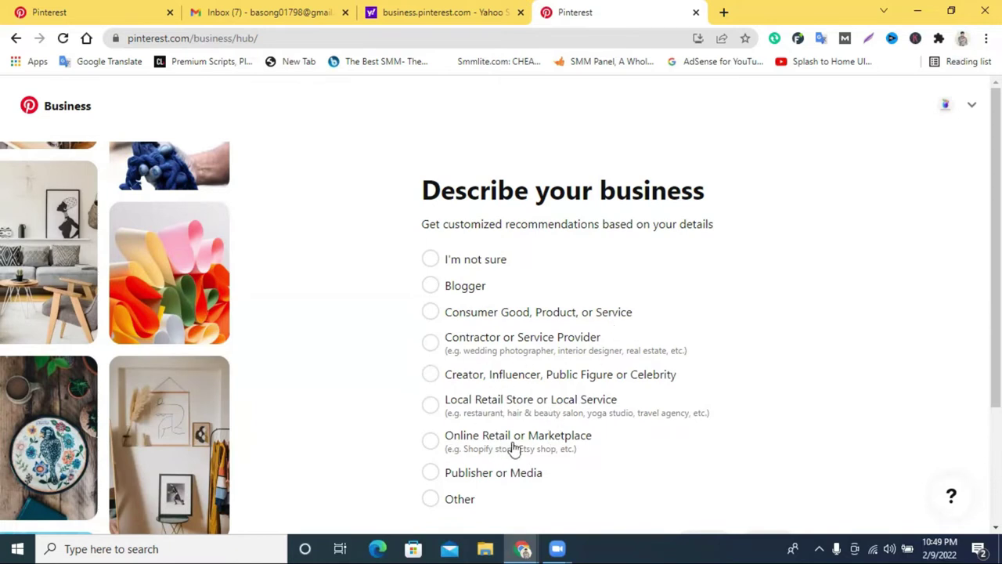
Choose Consumer Good, Product, or Service as the business type and continue.
scroll(547, 403, "down", 1)
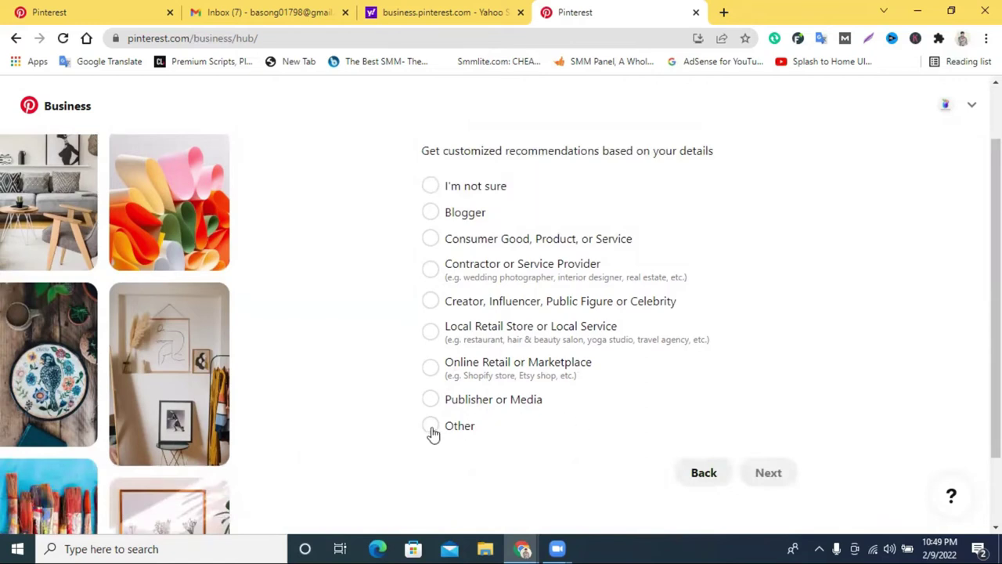
left_click(431, 241)
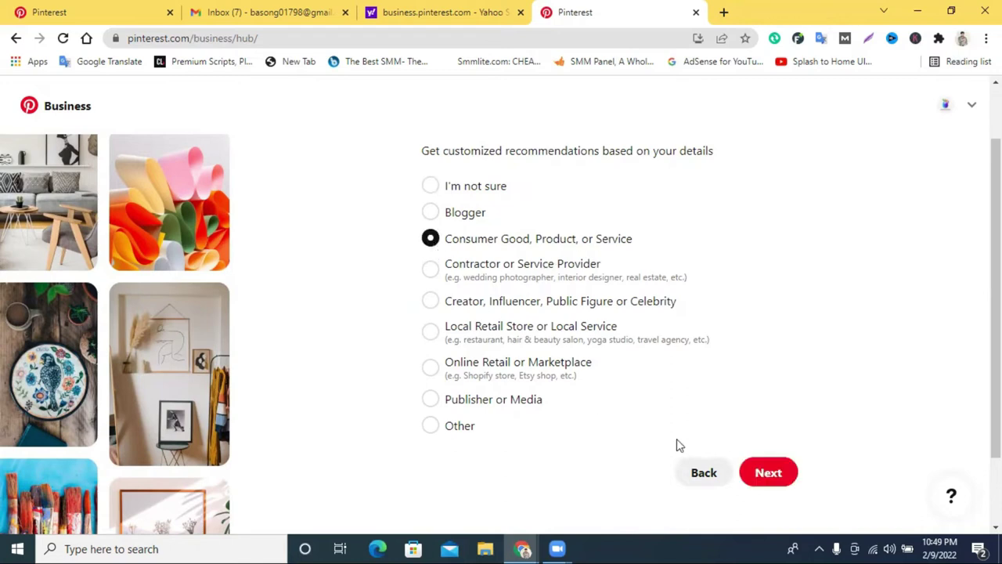
left_click(768, 475)
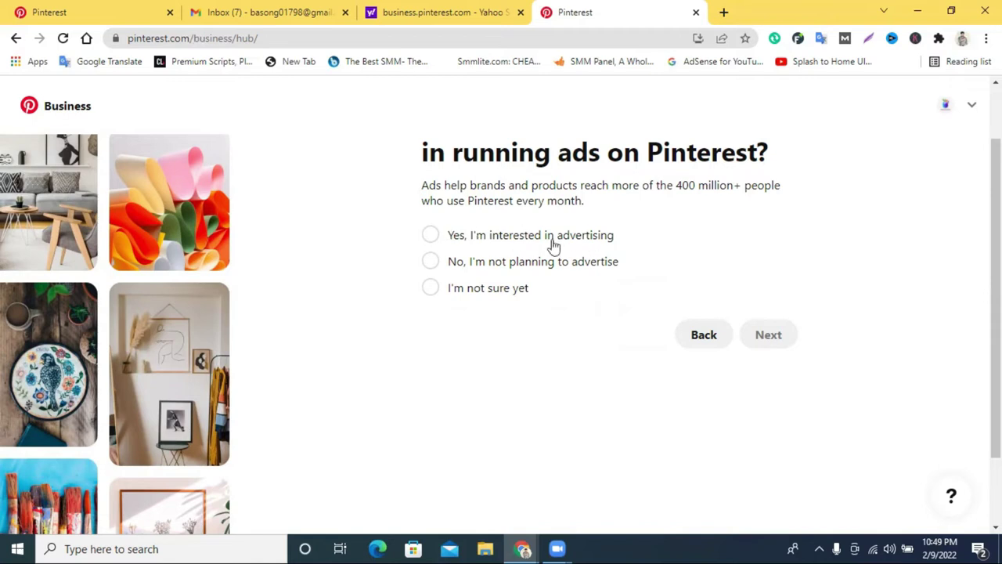
Answer 'Yes, I'm interested in advertising' and finish the onboarding questions.
left_click(429, 235)
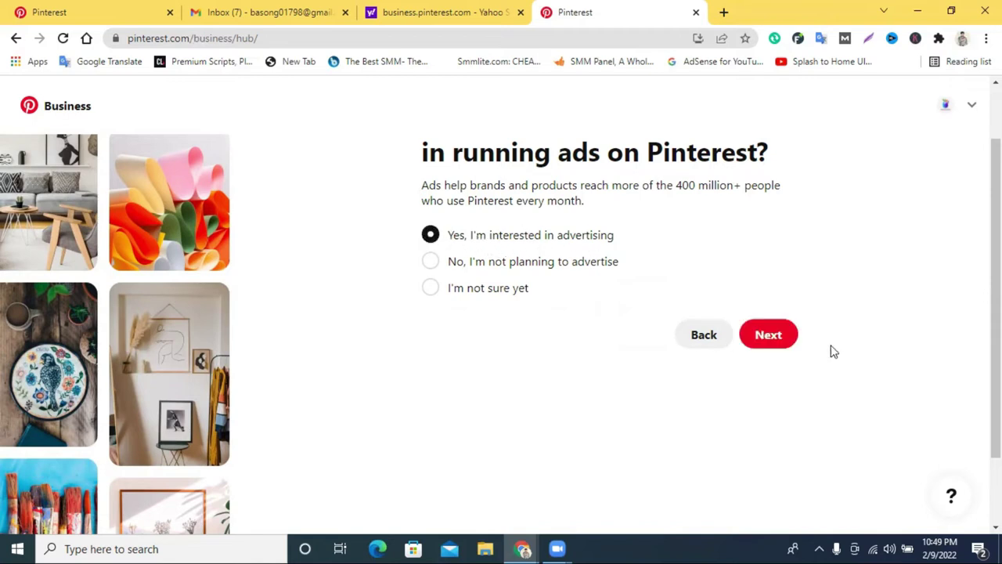
left_click(769, 335)
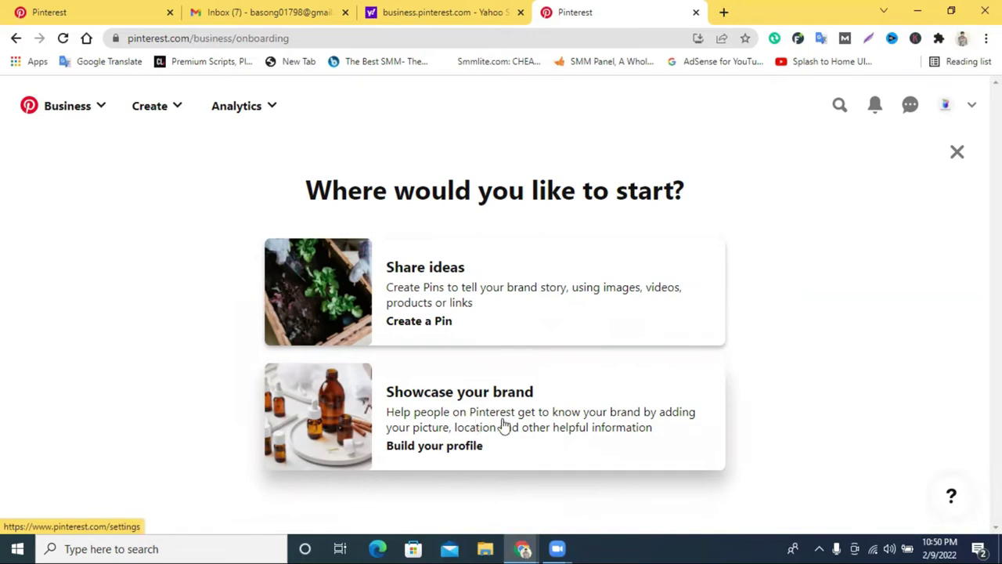
Under Showcase your brand, type the About text 'I am Digital Marketing expert. I can do facebook ads campagin'.
left_click(466, 407)
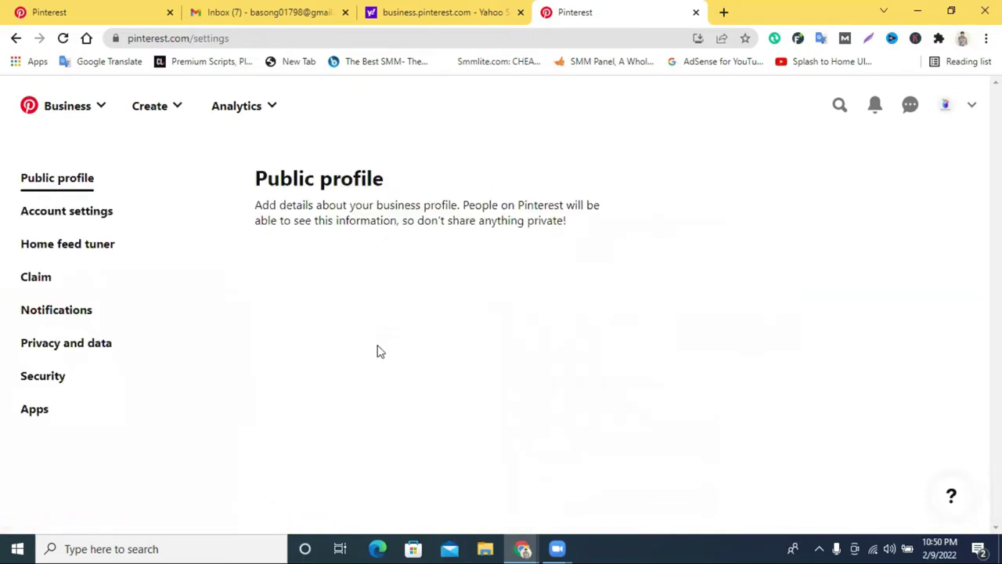
scroll(418, 331, "down", 2)
left_click(321, 302)
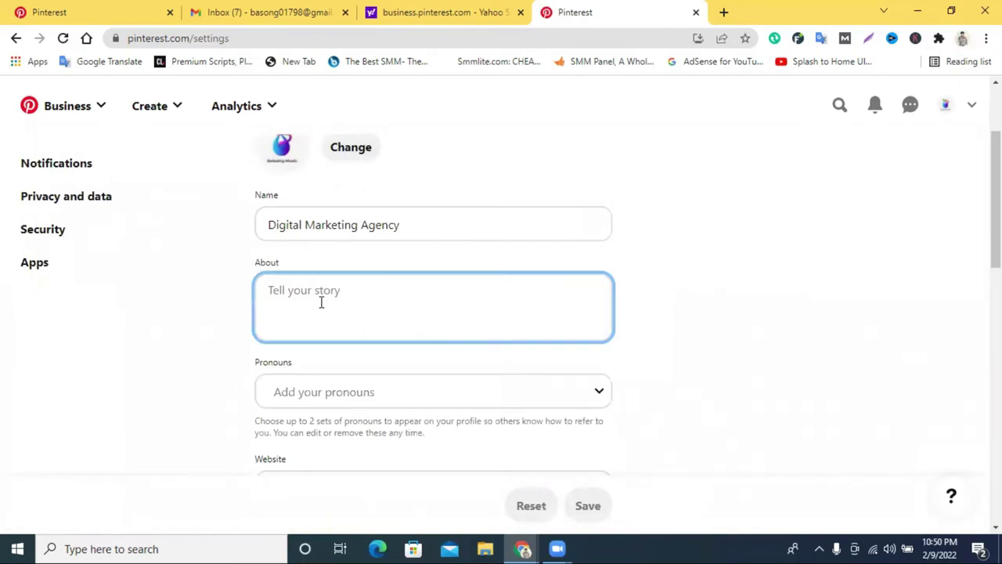
type("I")
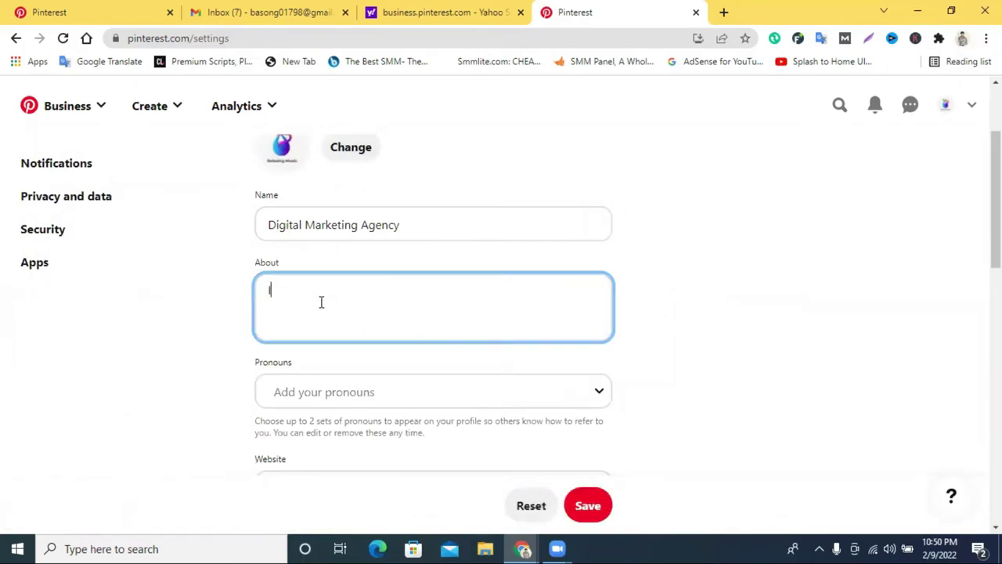
type(" am Digital Mark")
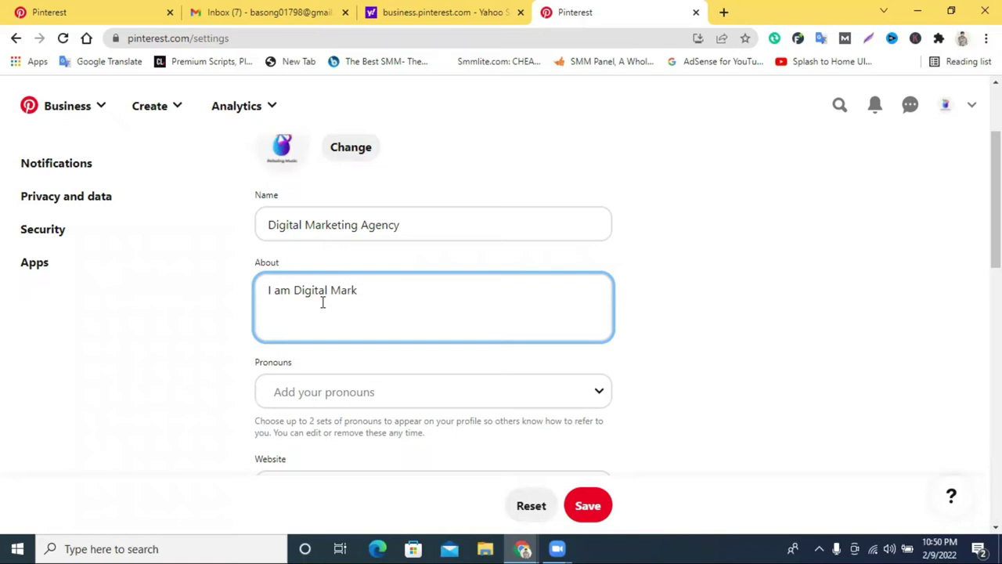
type("eting expert. I can do")
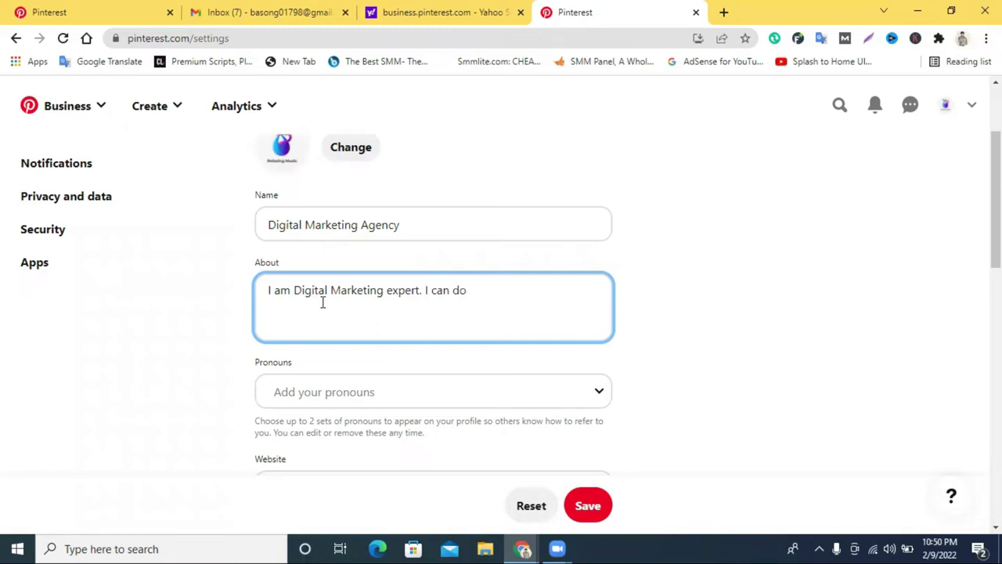
type(" facebook ads cam")
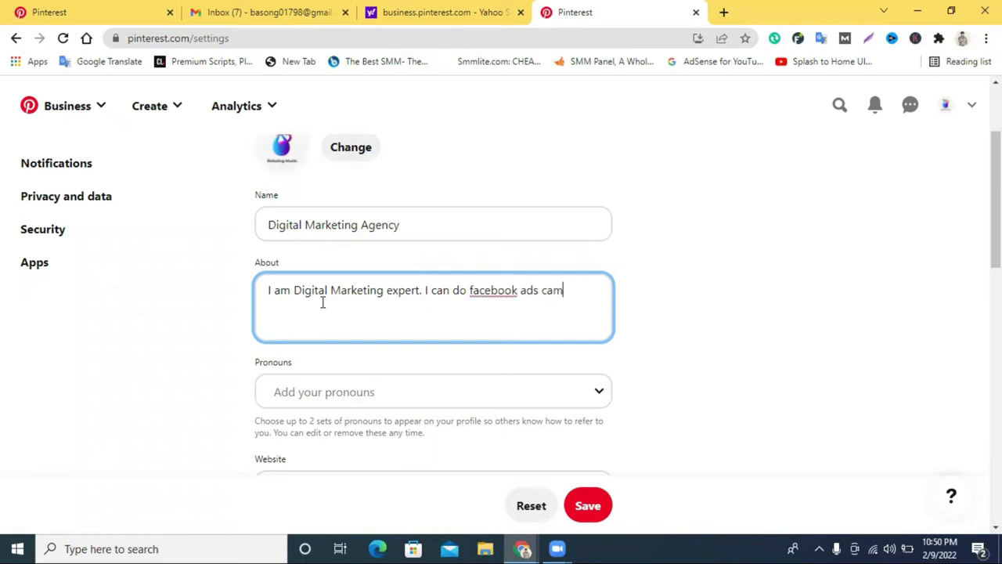
type("pagin")
Correct 'campagin' and 'facebook' with spellcheck suggestions and finish the About text.
right_click(587, 294)
left_click(627, 100)
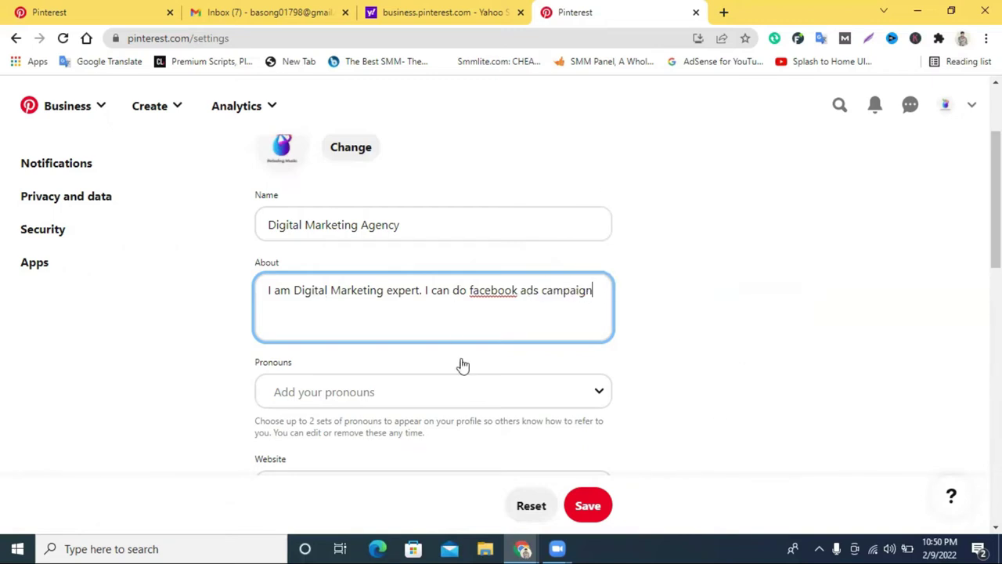
right_click(493, 292)
left_click(537, 321)
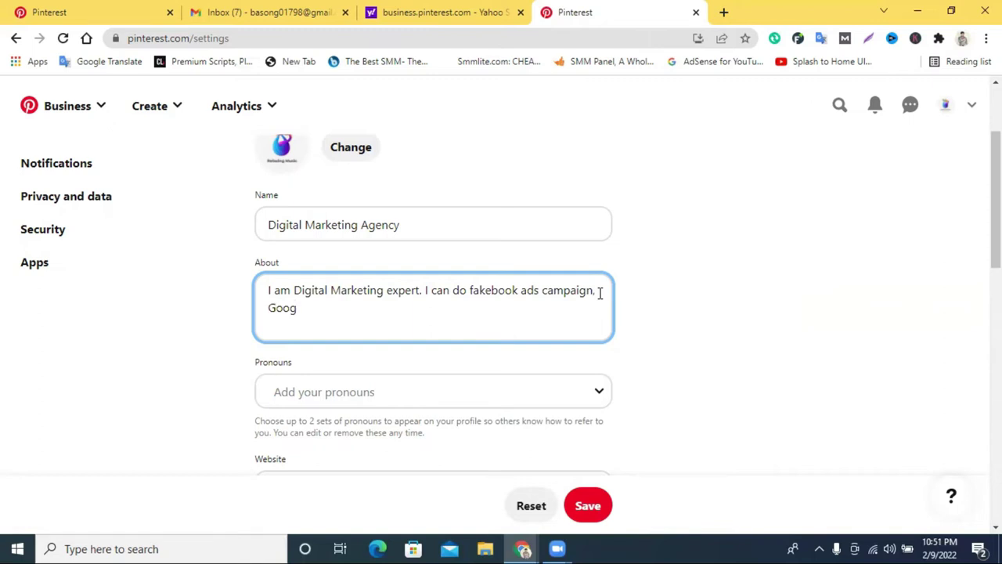
type("le ads...ets")
Set the profile pronouns to he/him.
scroll(329, 289, "down", 2)
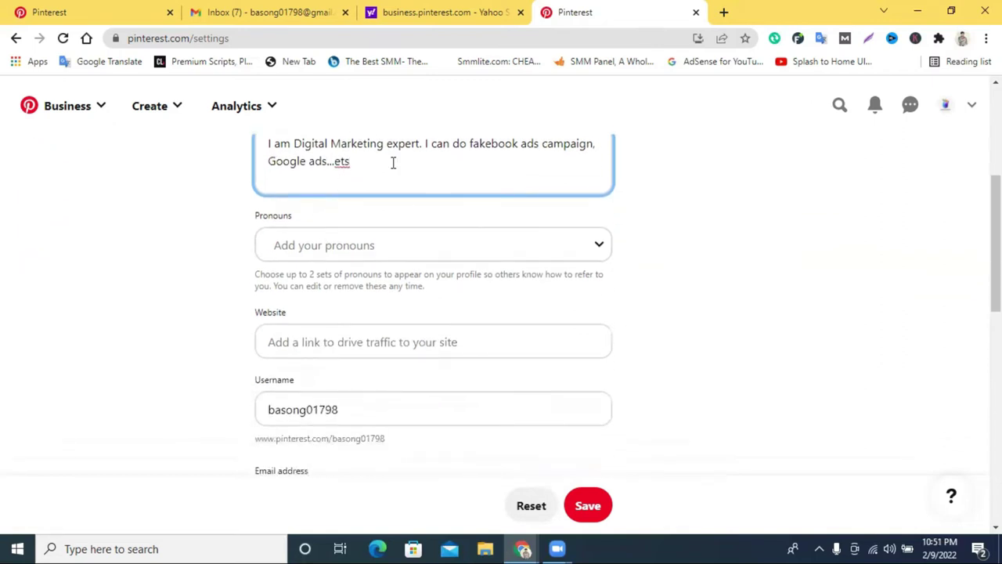
left_click(342, 250)
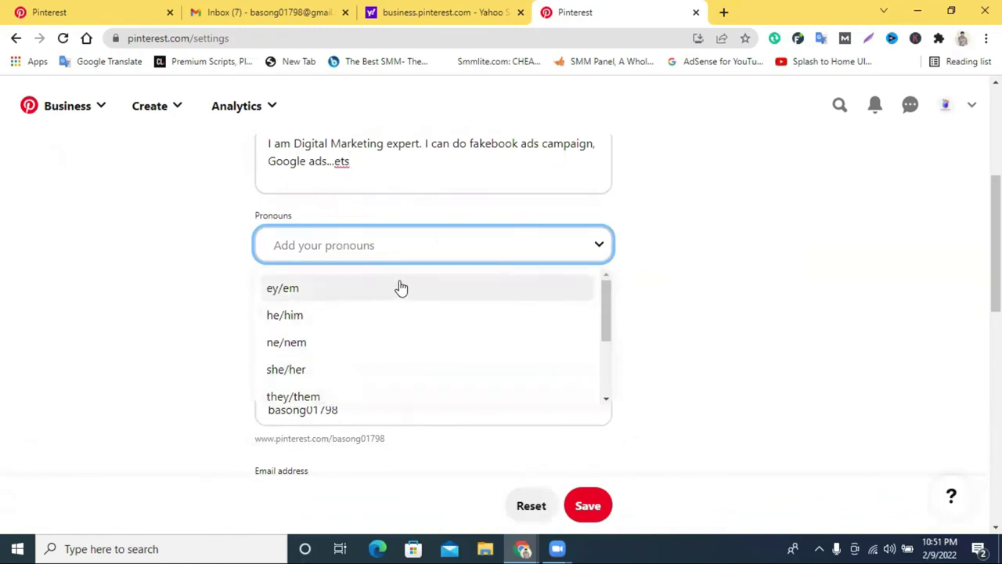
left_click(324, 320)
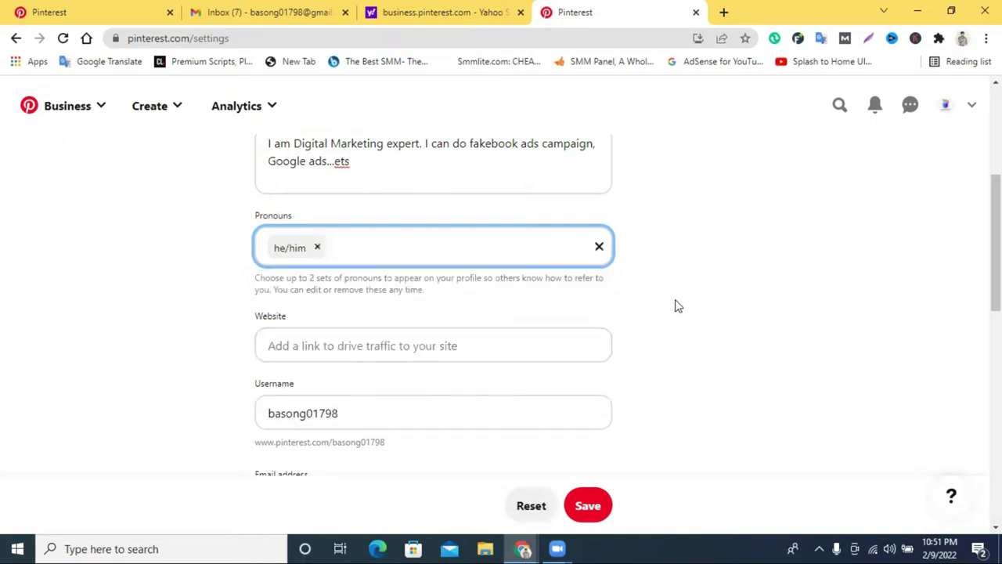
left_click(311, 347)
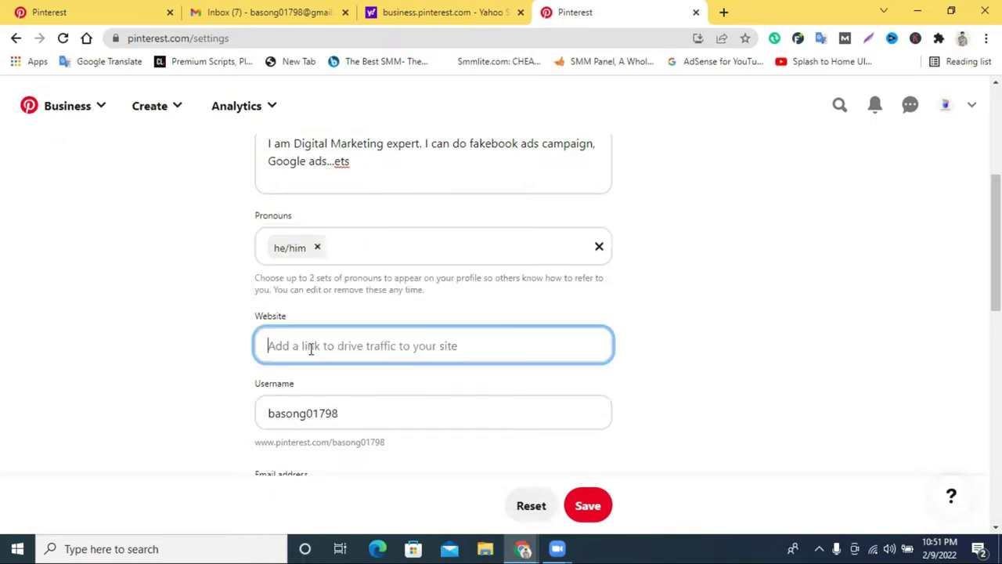
scroll(311, 348, "down", 1)
scroll(314, 337, "down", 2)
Copy the account e-mail from Gmail into the profile's Email address field.
left_click(326, 291)
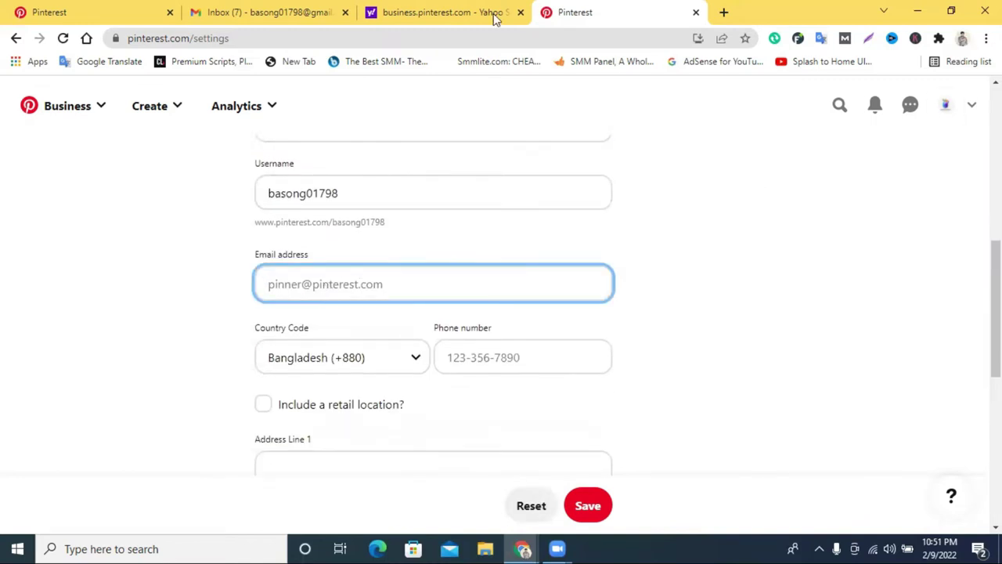
left_click(329, 13)
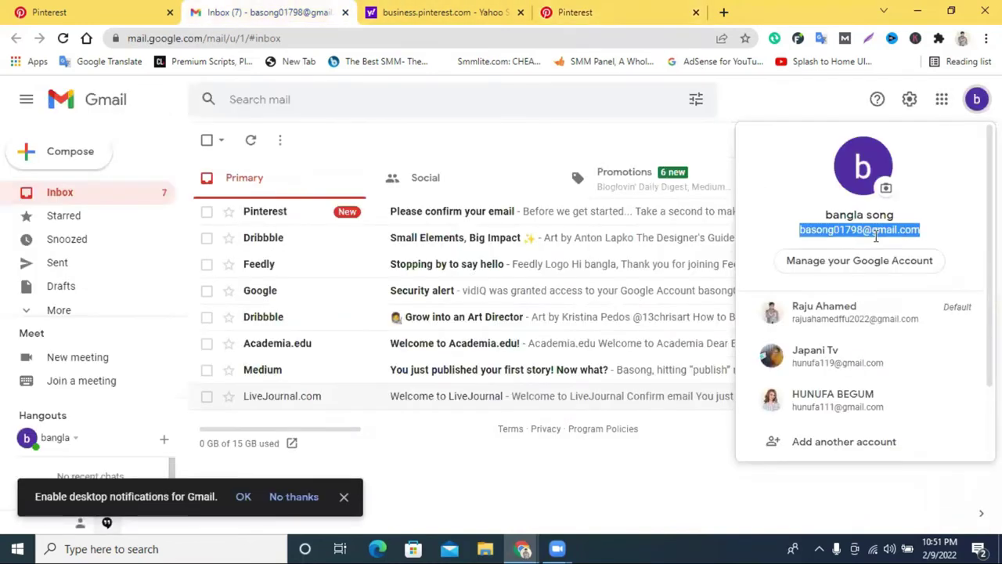
right_click(879, 233)
left_click(751, 248)
left_click(552, 9)
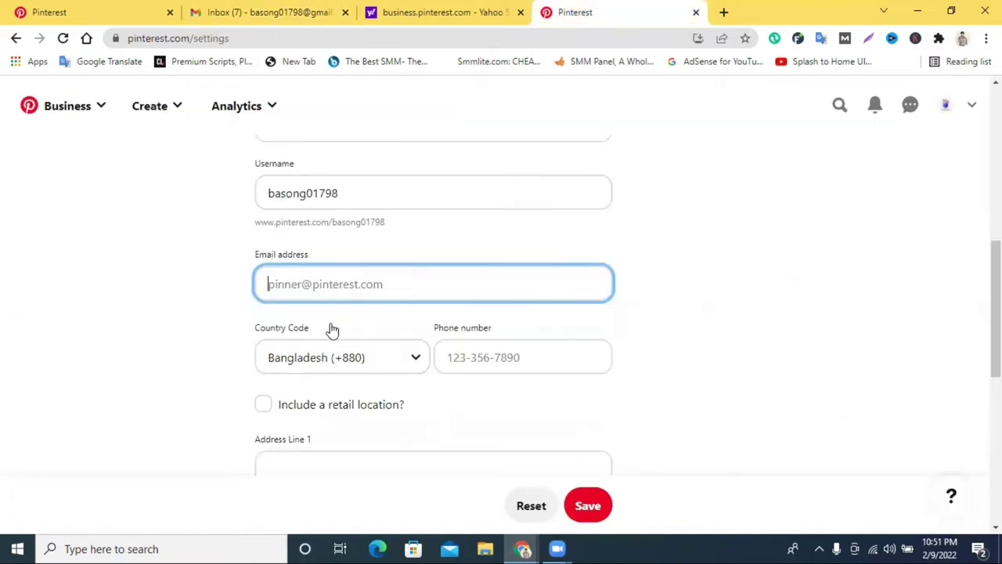
right_click(315, 285)
left_click(362, 402)
Enter the contact phone number, toggle the retail location option, and save the profile.
left_click(482, 356)
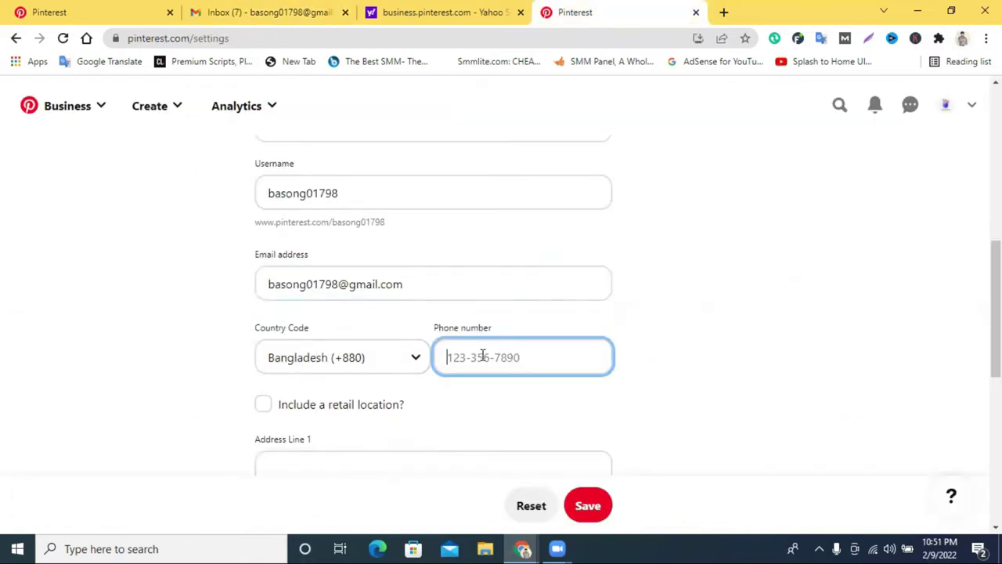
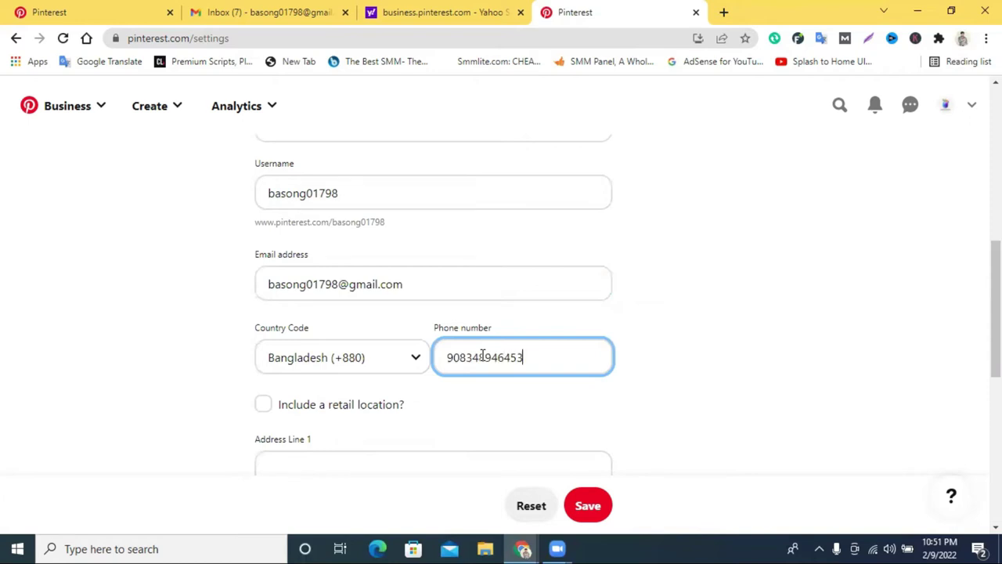
scroll(482, 356, "down", 2)
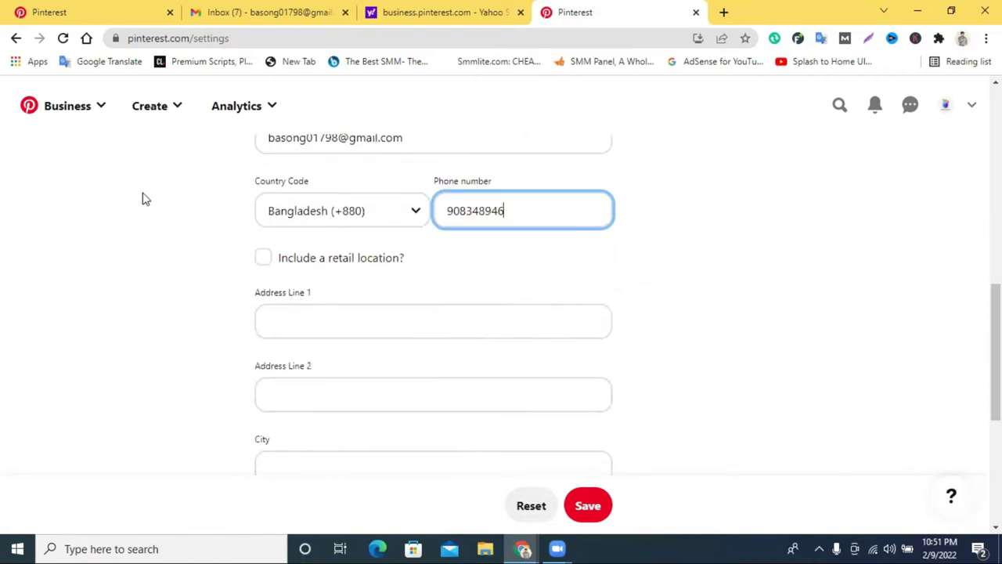
left_click(263, 259)
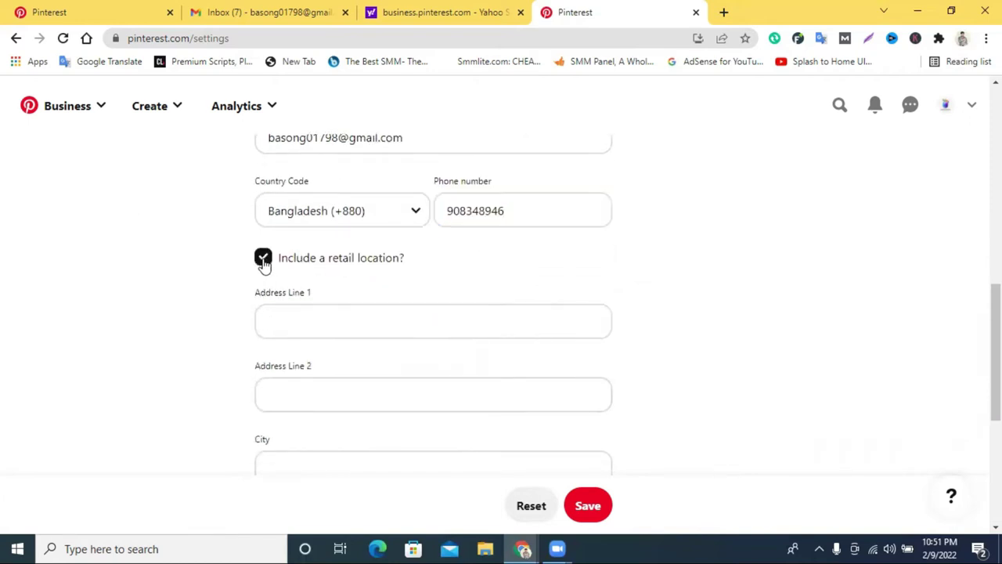
scroll(308, 320, "down", 4)
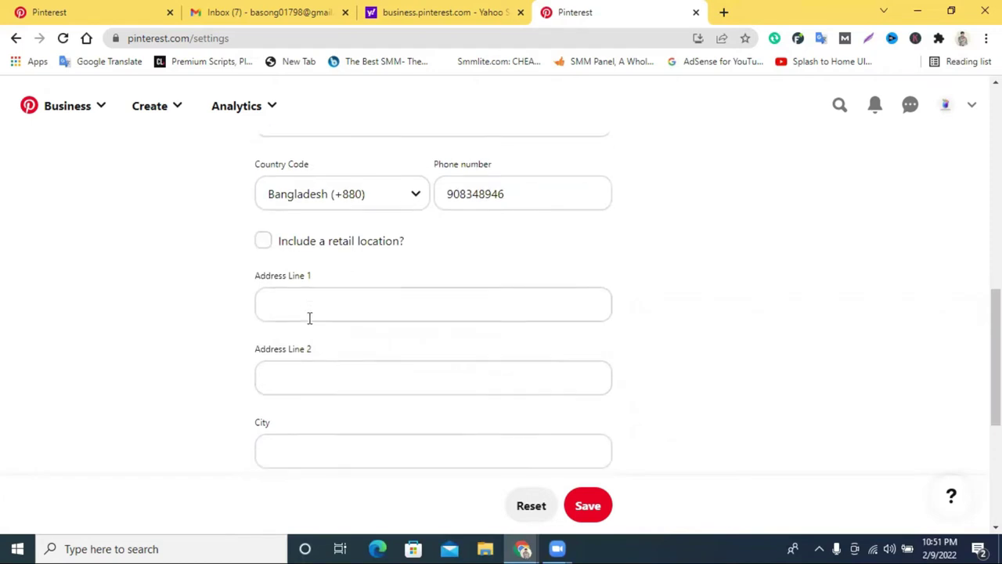
left_click(588, 504)
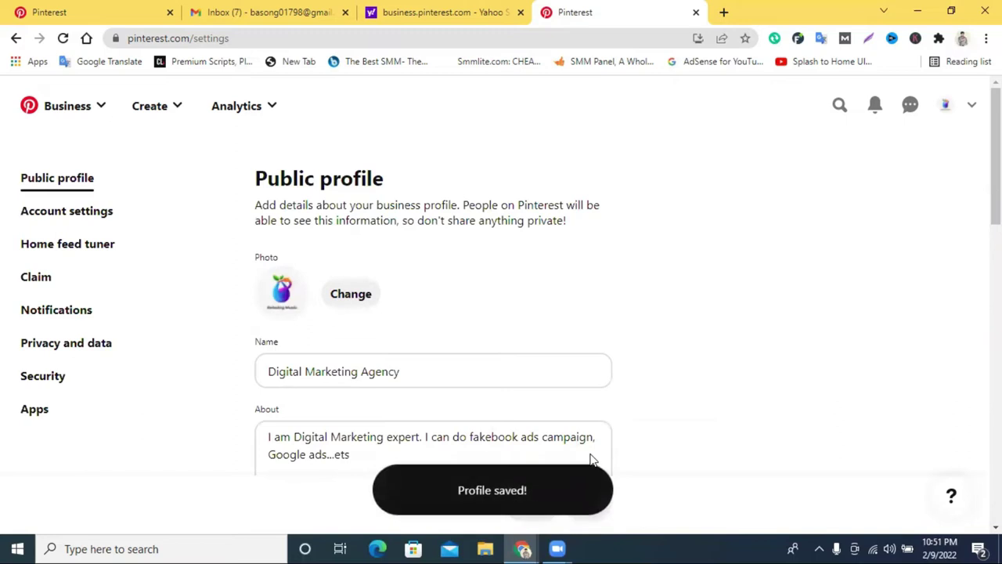
Upload the mountain-peak-above-clouds photo from the computer as the profile cover and save it.
left_click(947, 106)
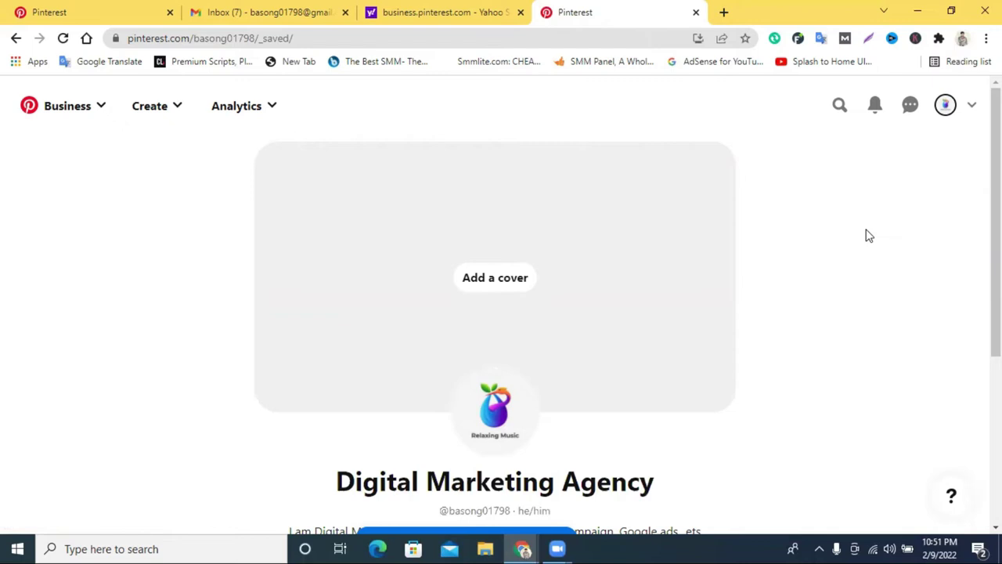
scroll(893, 216, "down", 4)
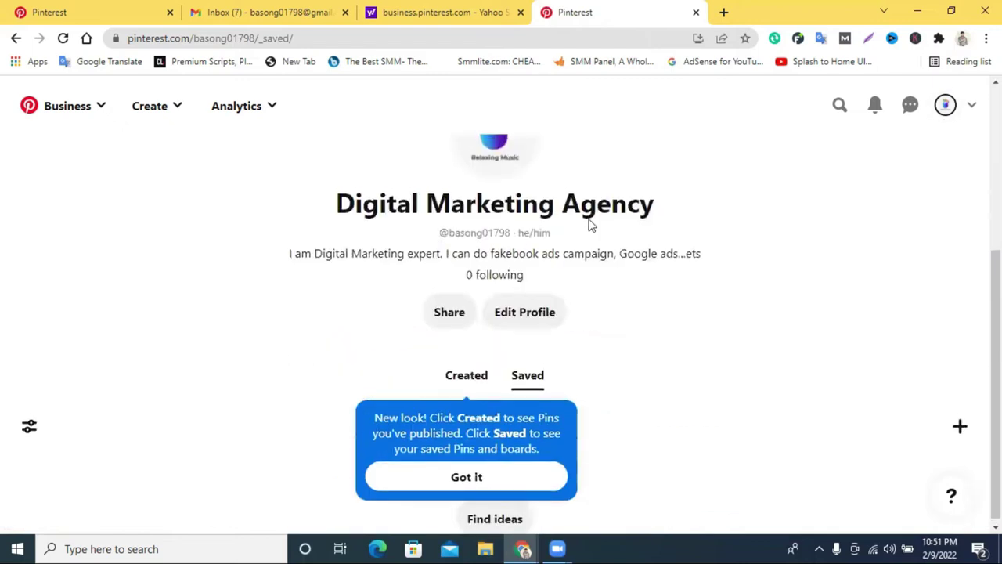
scroll(540, 267, "up", 4)
left_click(495, 284)
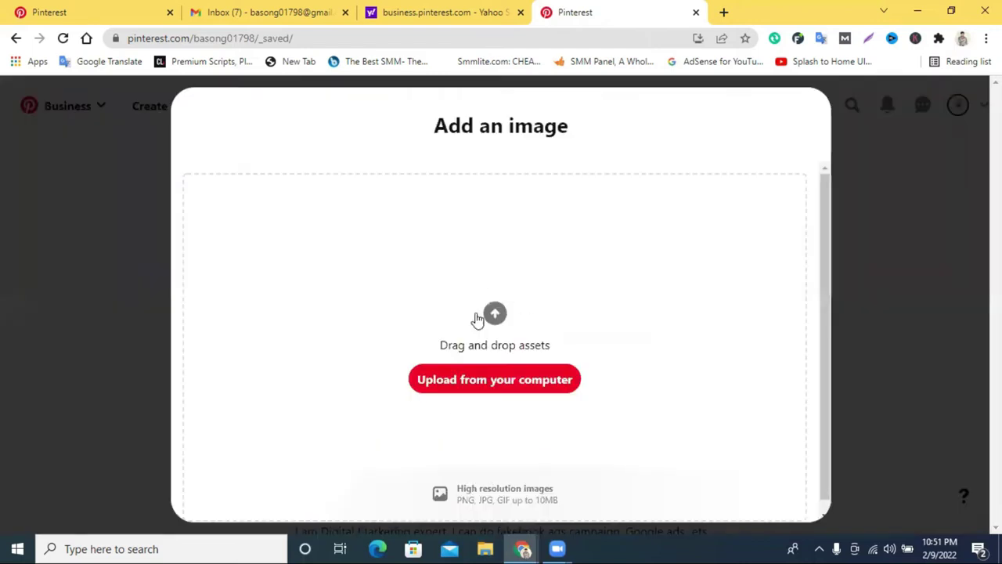
left_click(488, 380)
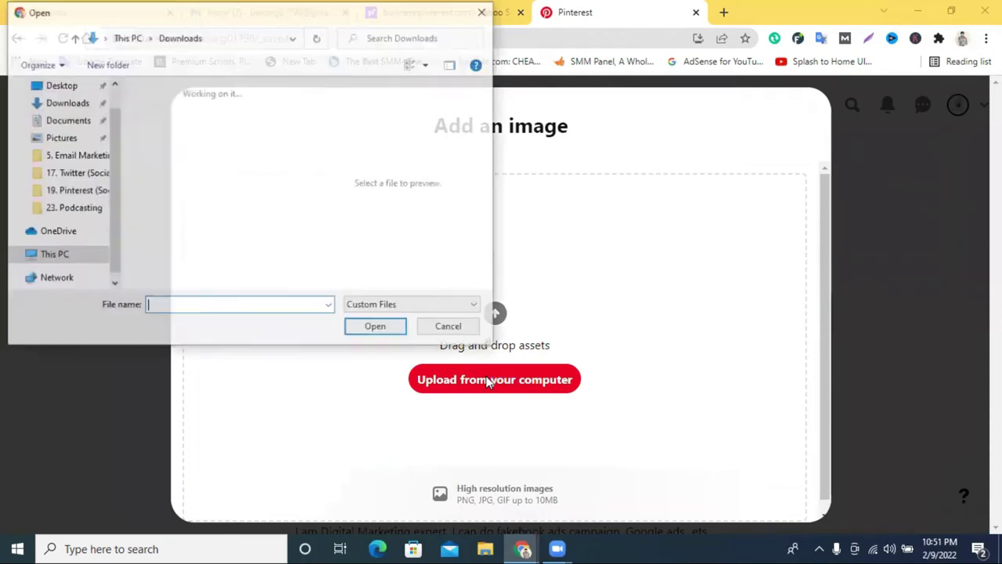
scroll(195, 167, "down", 3)
left_click(213, 264)
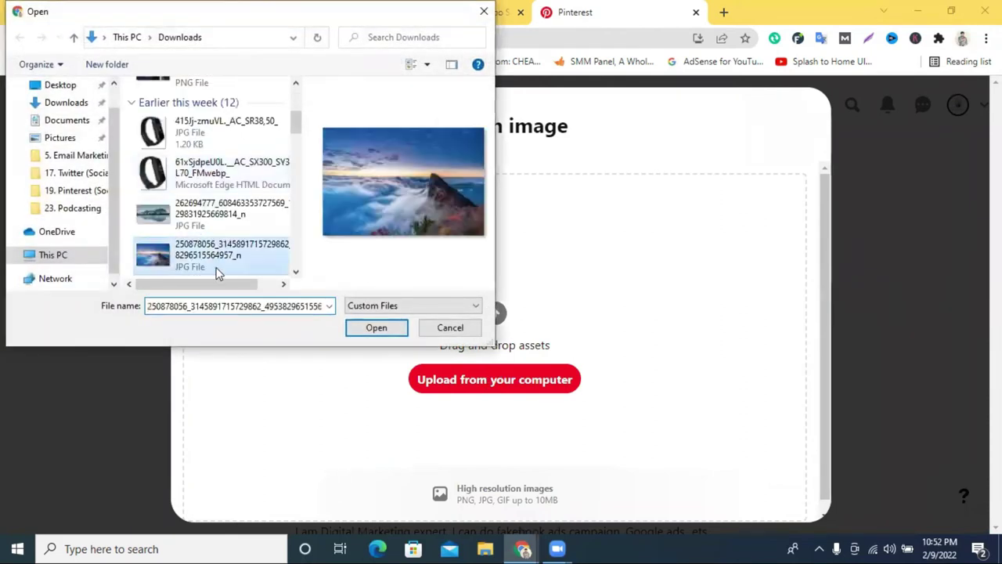
left_click(377, 327)
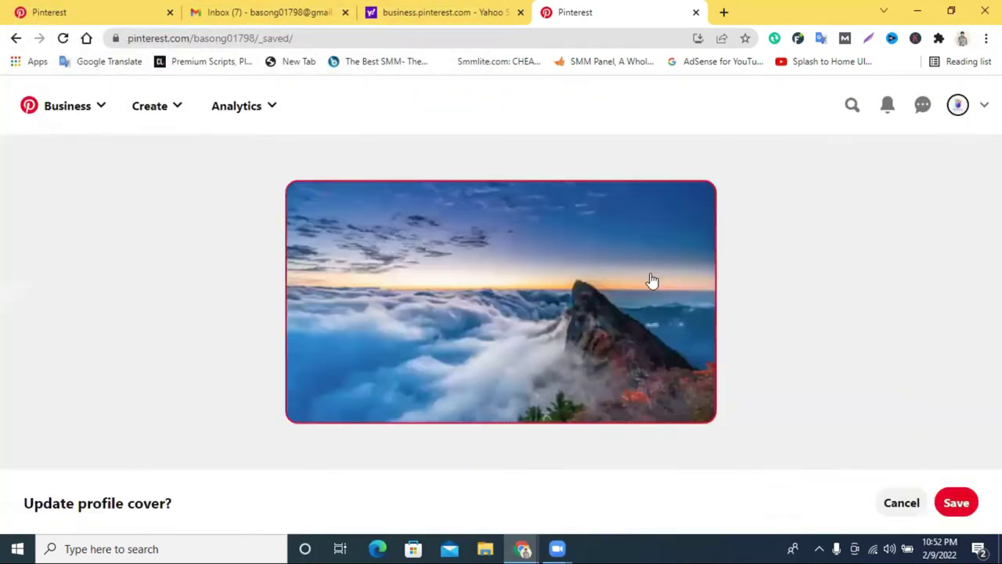
left_click(957, 501)
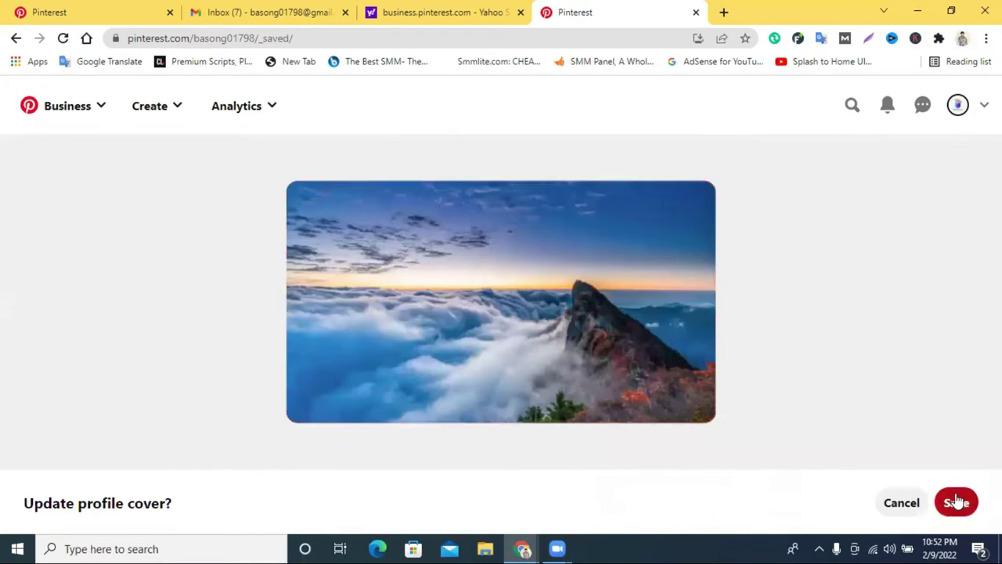
left_click(956, 507)
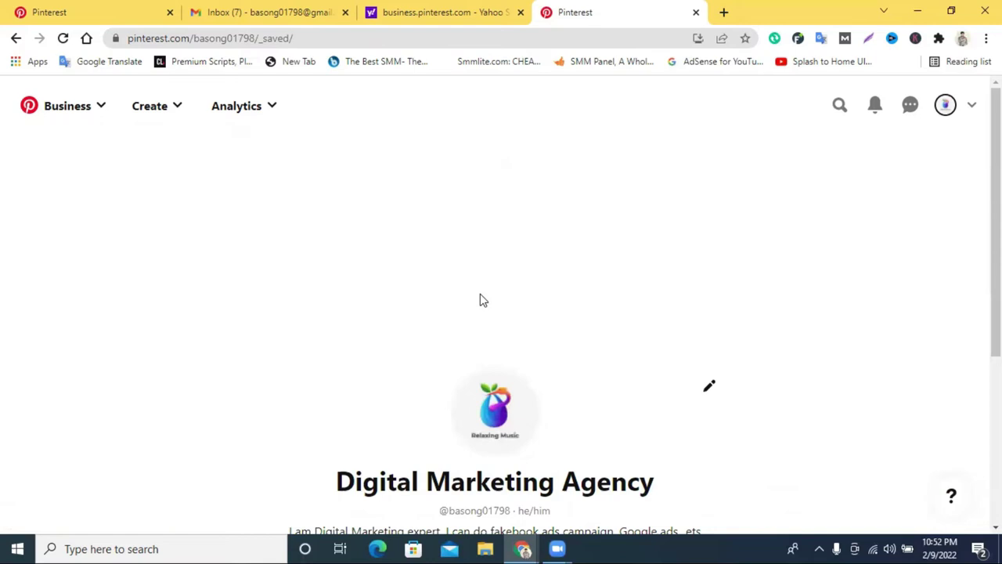
scroll(480, 297, "down", 1)
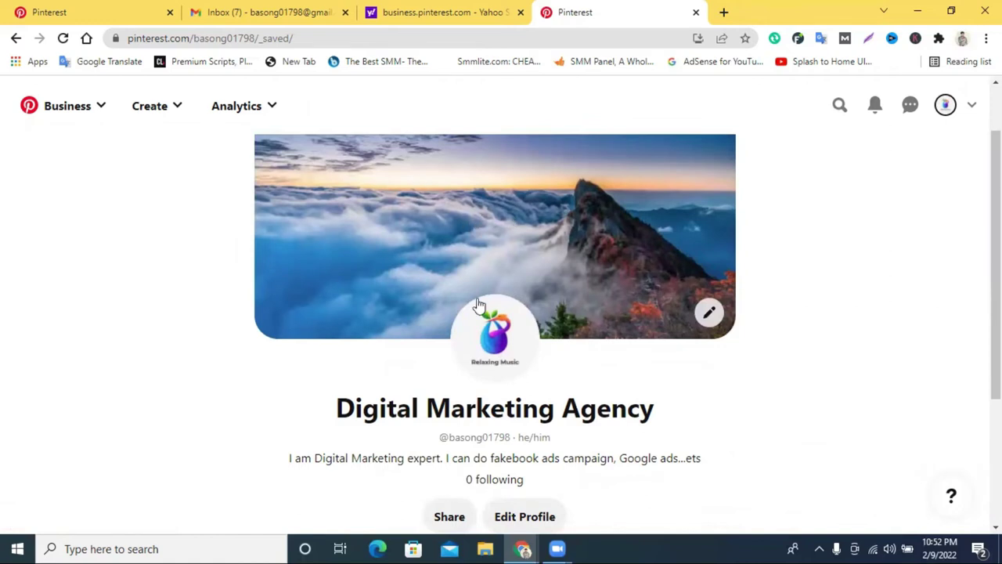
scroll(548, 392, "down", 3)
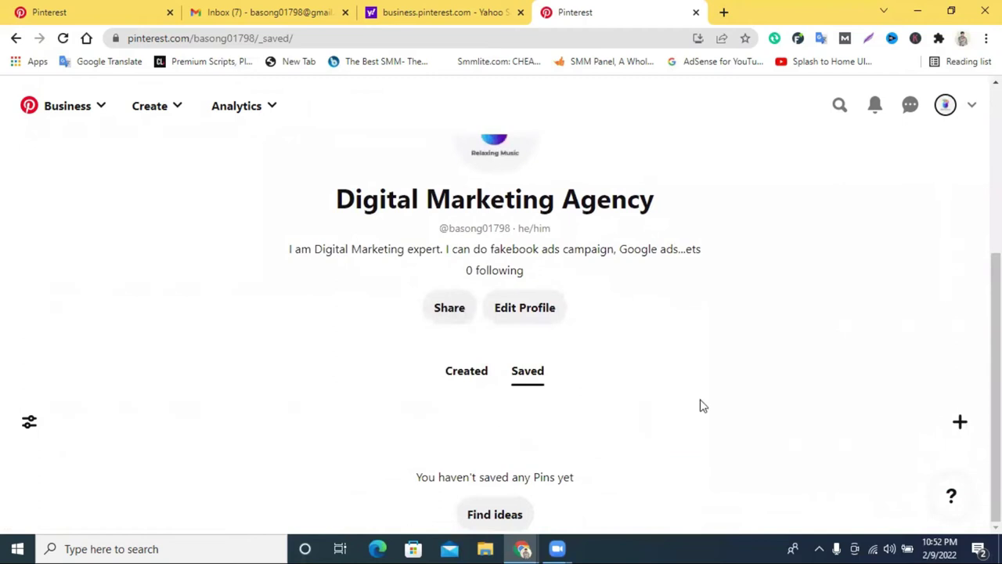
scroll(522, 304, "up", 3)
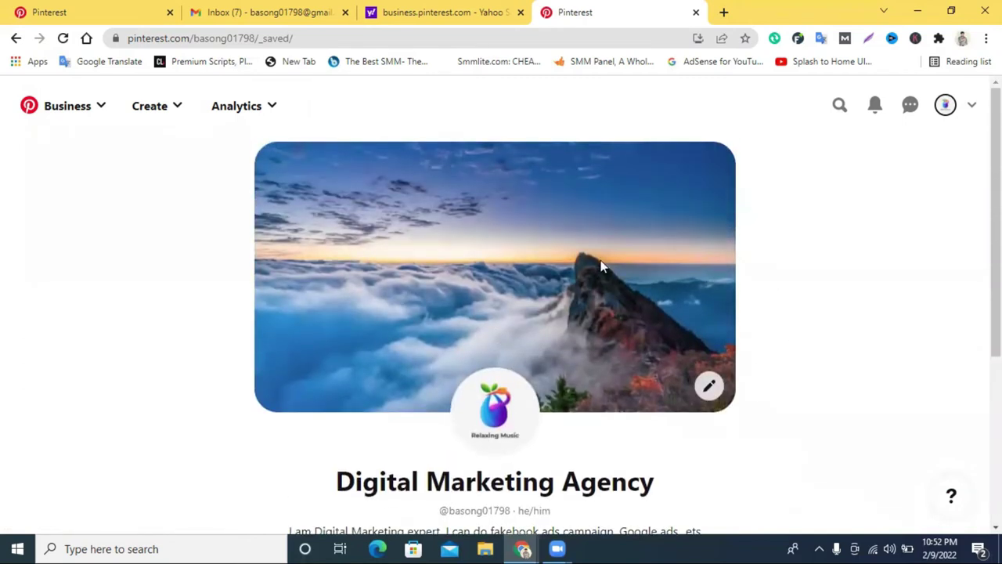
scroll(523, 305, "down", 4)
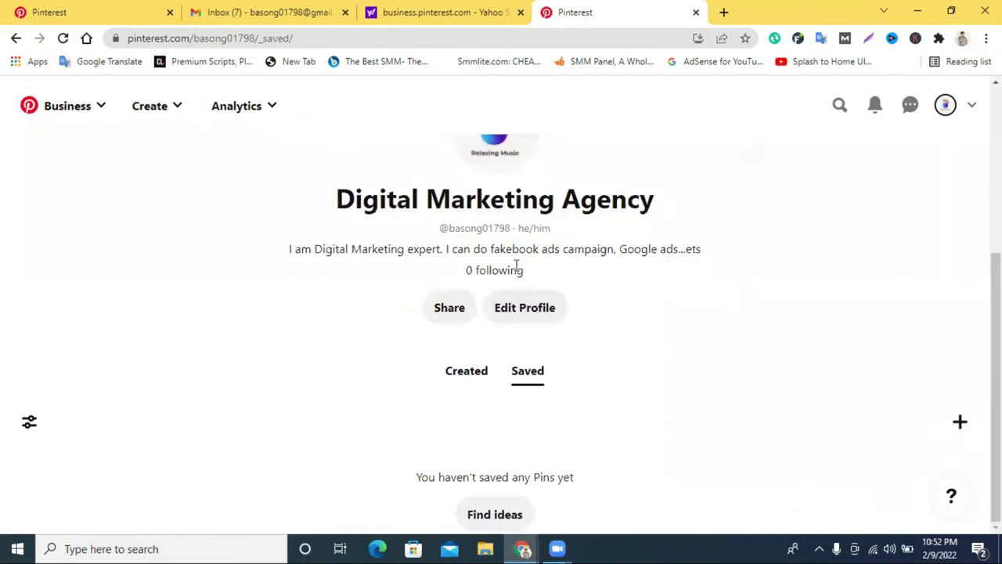
left_click_drag(344, 249, 551, 227)
triple_click(539, 227)
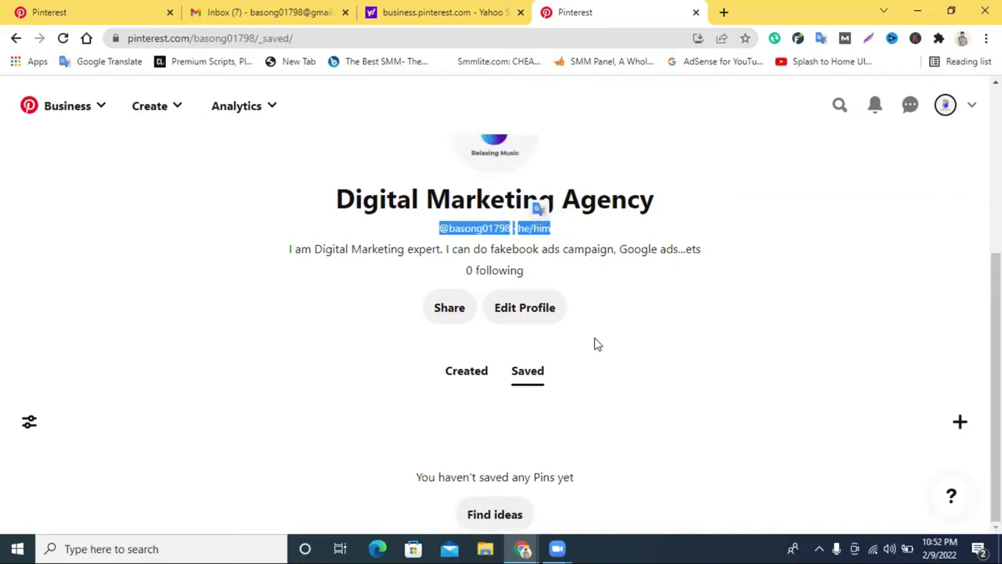
scroll(923, 133, "up", 1)
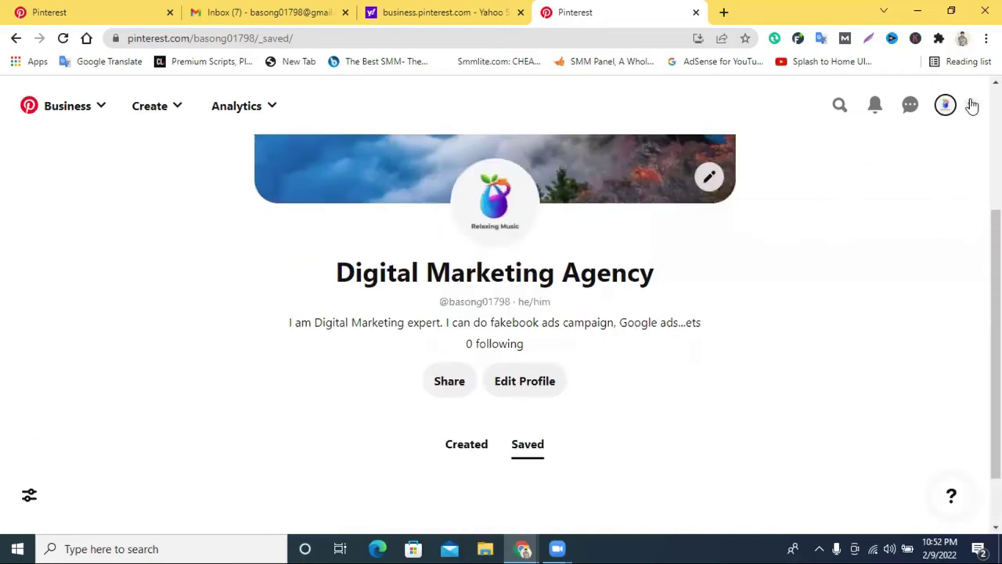
Delete the he/him pronoun chip in profile settings, save, and go back to the profile page.
left_click(971, 105)
left_click(974, 106)
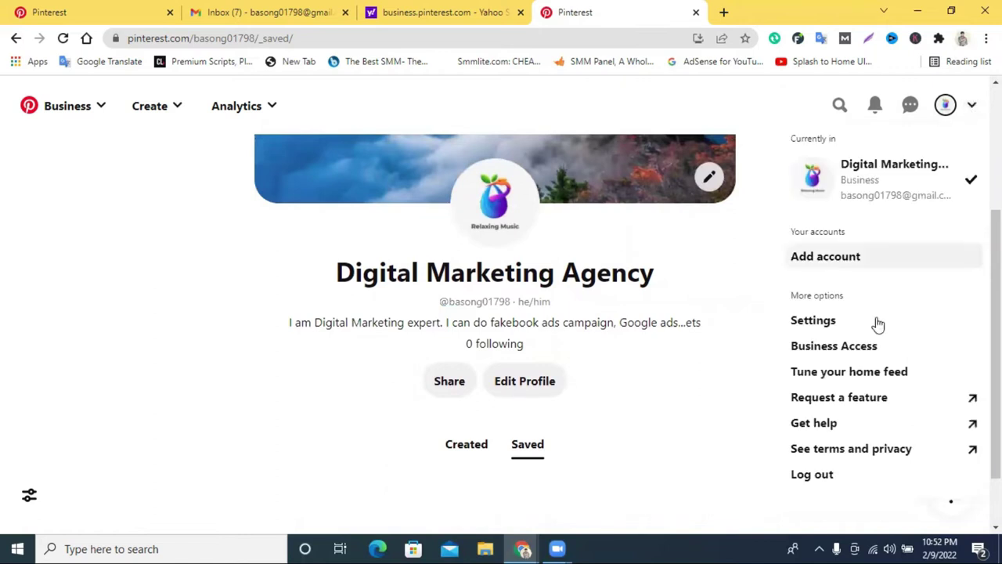
left_click(811, 323)
scroll(428, 338, "down", 8)
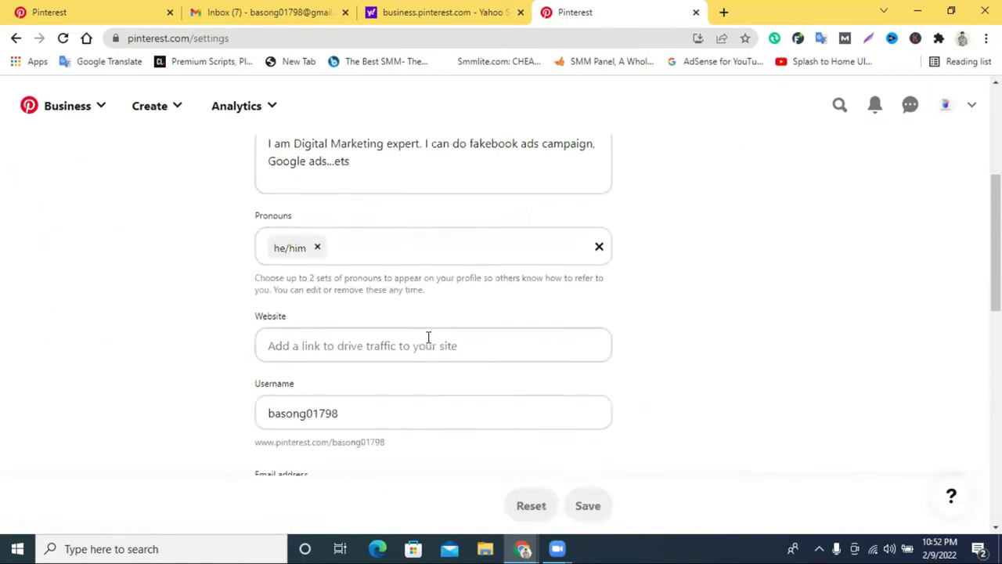
scroll(465, 329, "down", 5)
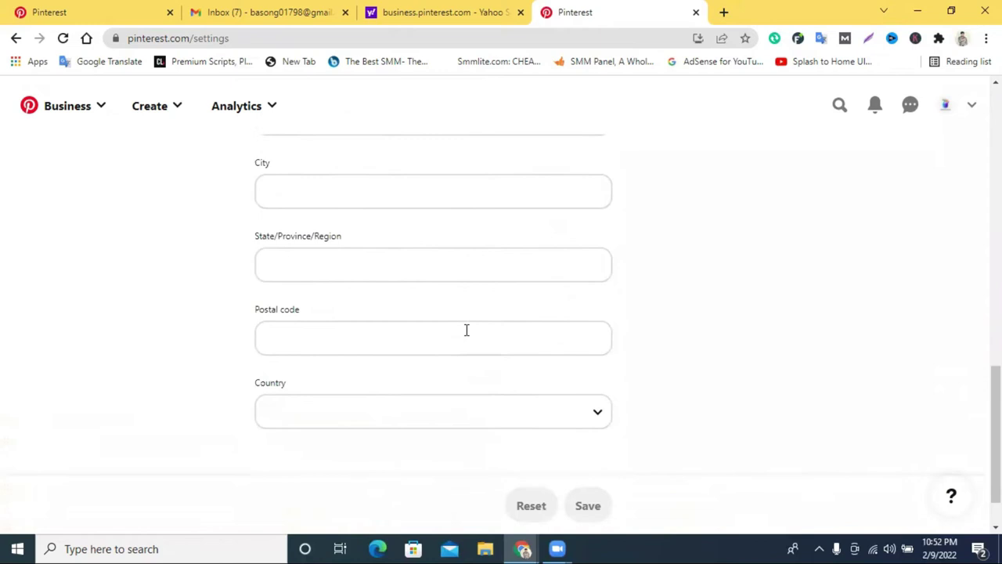
scroll(466, 330, "up", 8)
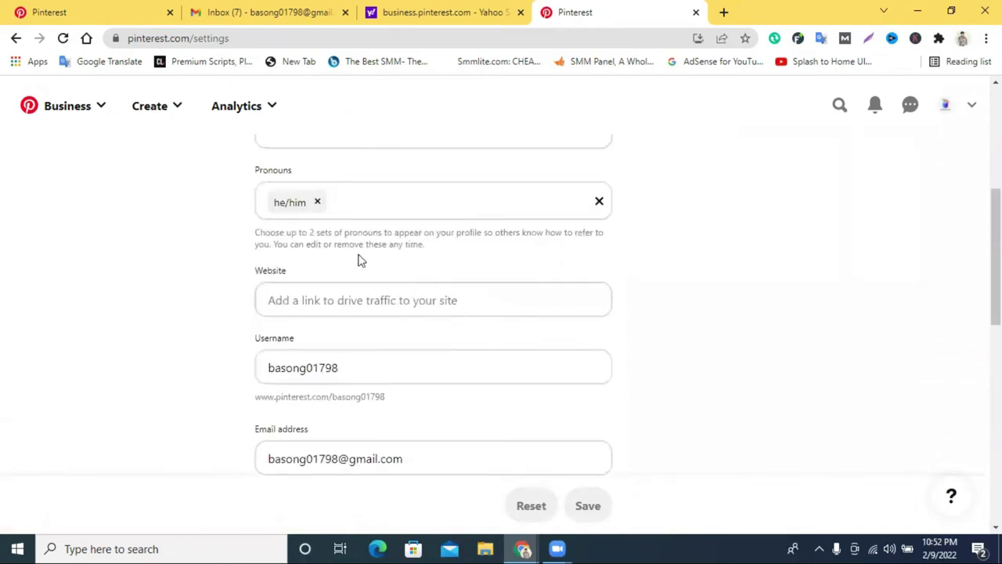
left_click(317, 203)
left_click(587, 505)
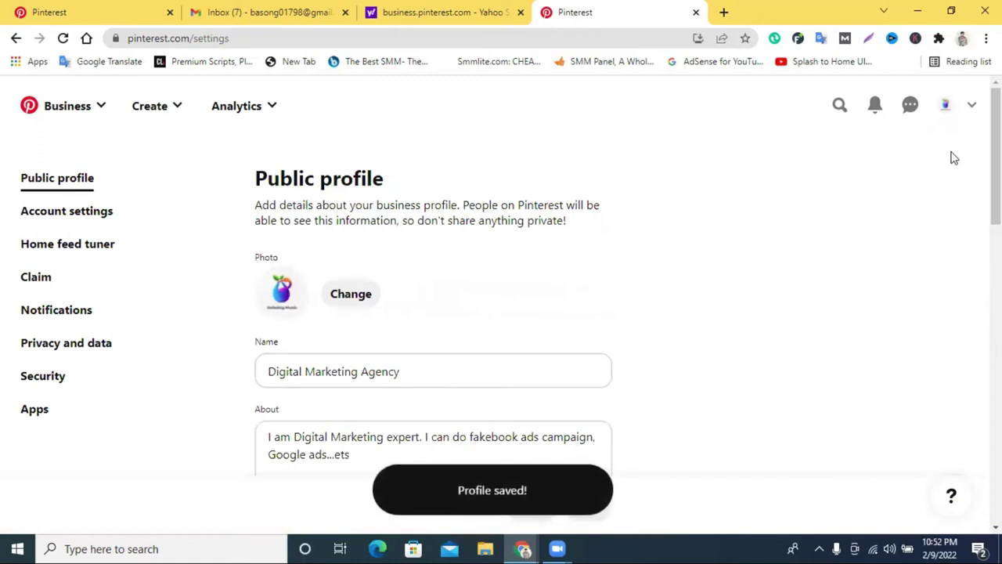
left_click(946, 107)
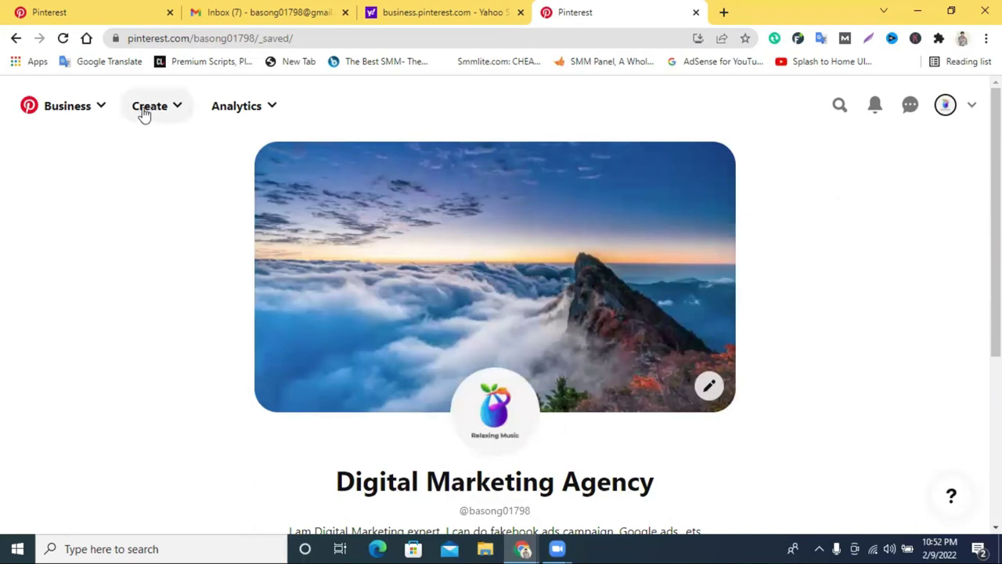
Open the pin builder via Create > Create Pin, with a new browser tab alongside.
left_click(144, 113)
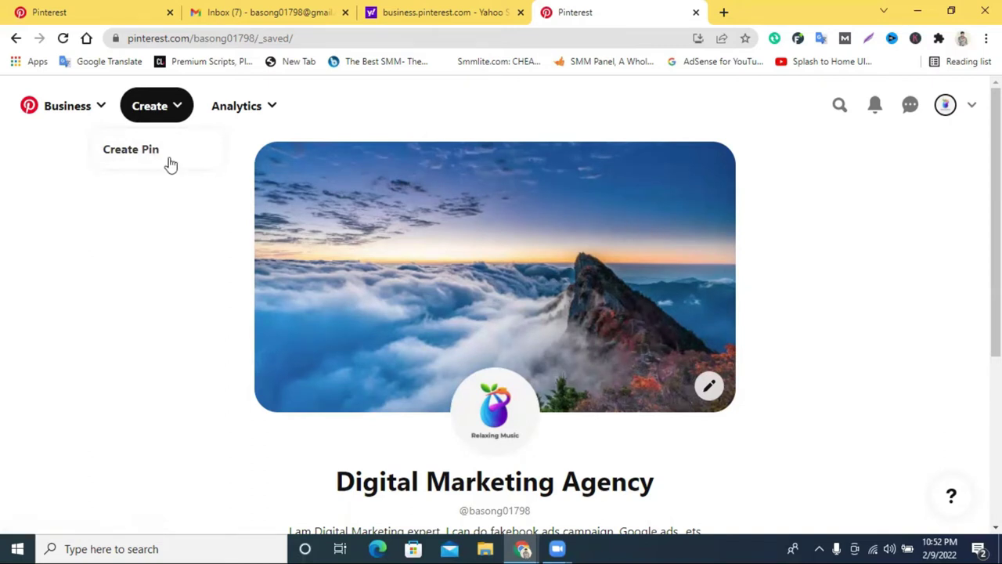
scroll(535, 313, "down", 4)
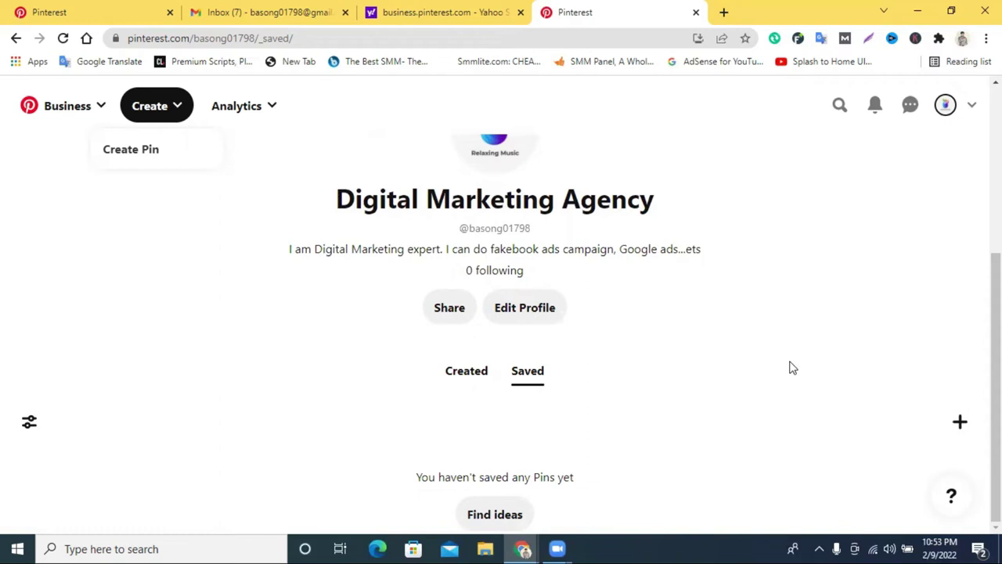
left_click(126, 155)
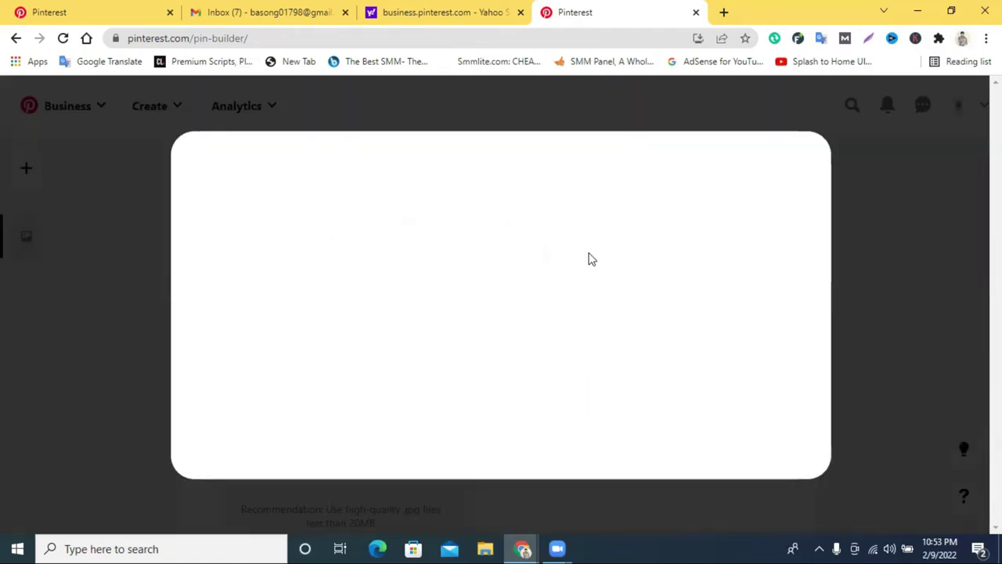
left_click(723, 11)
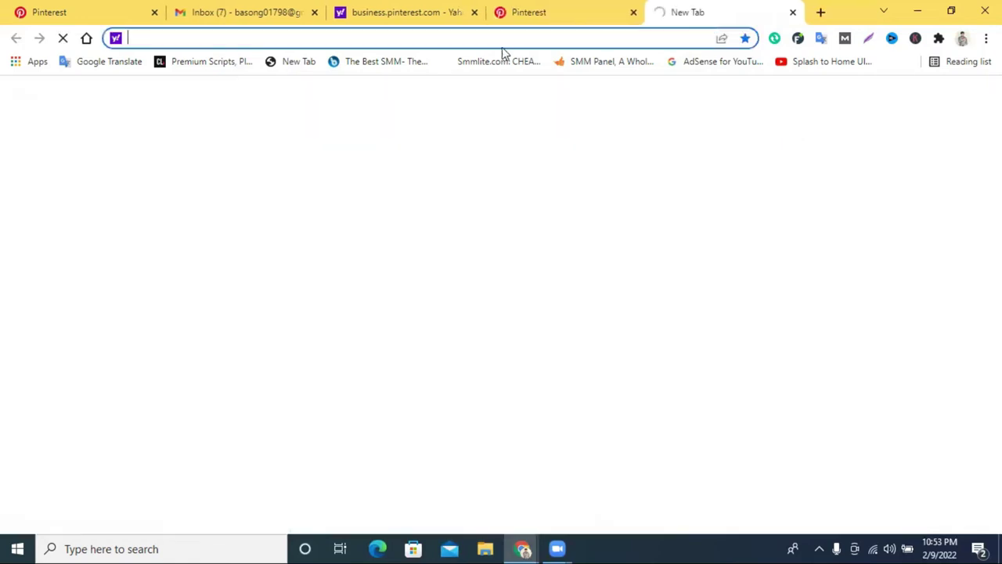
Load canva.com in the new tab, briefly checking back on the pin builder.
type("canva.com")
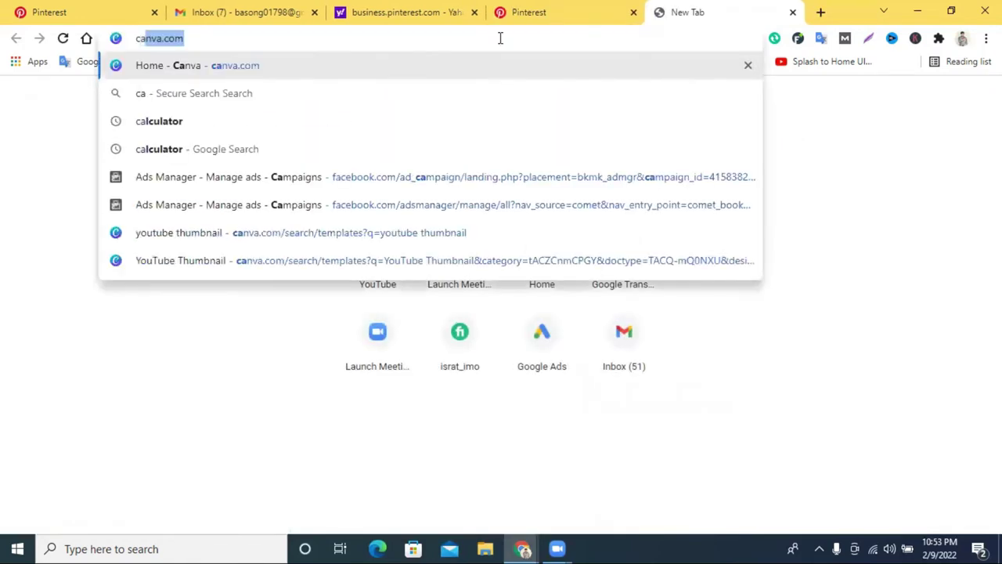
key("Return")
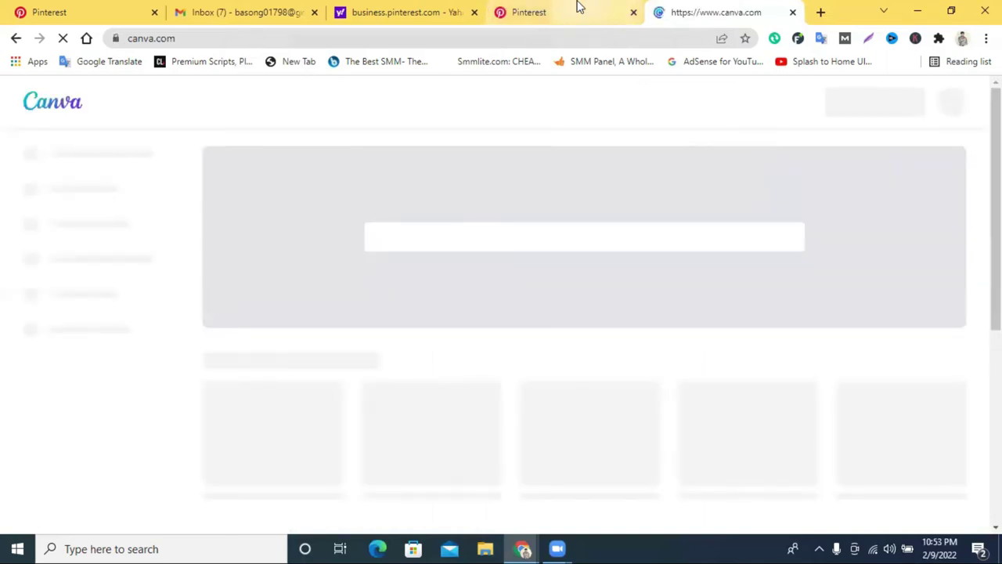
left_click(577, 10)
left_click(693, 10)
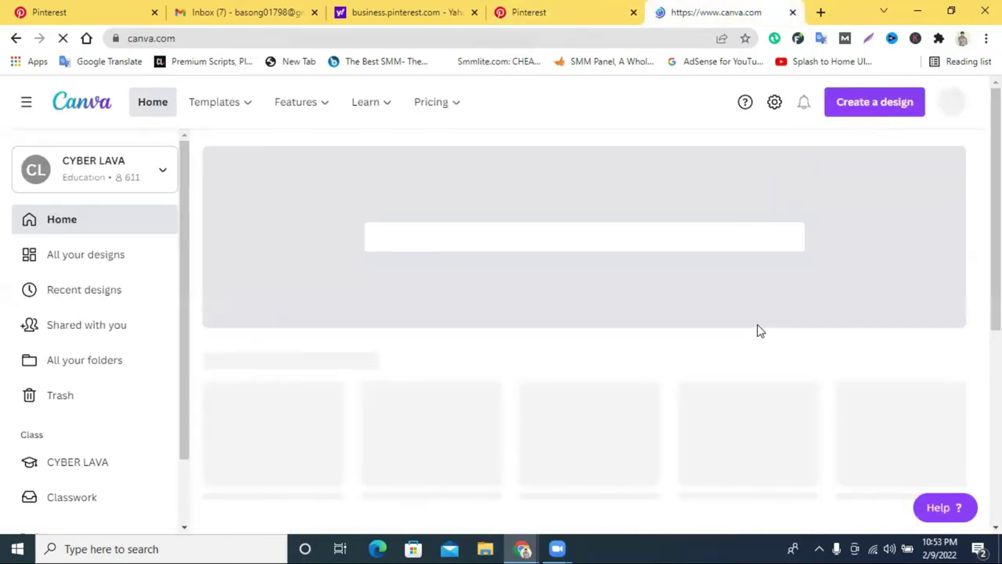
left_click(595, 6)
left_click(720, 8)
Return to the Pinterest pin builder and advance through its intro slides.
key("ctrl+shift+Tab")
left_click(800, 462)
left_click(799, 461)
Finish the pin-builder intro slides and tour tips, closing the tour.
left_click(798, 460)
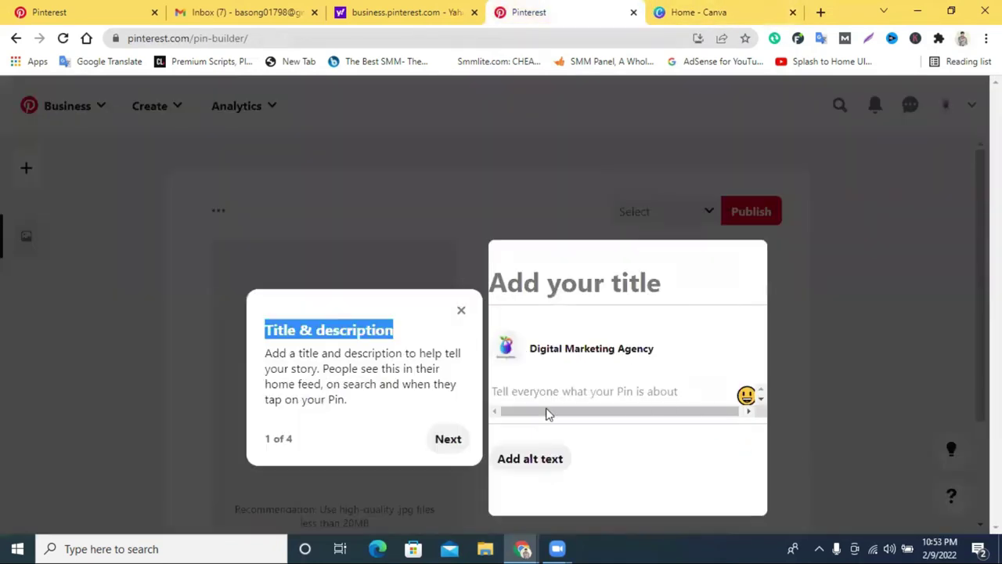
left_click(448, 439)
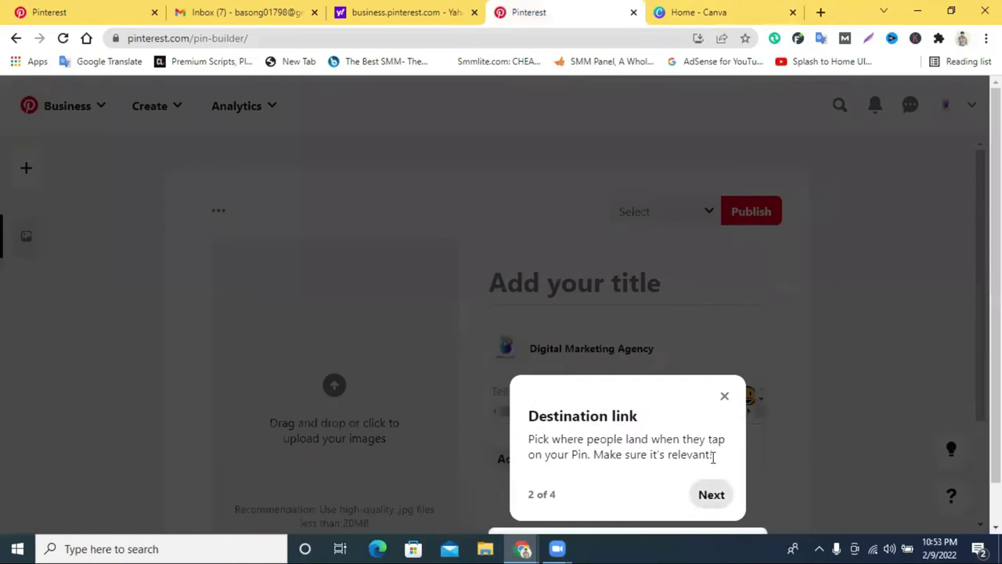
left_click(712, 494)
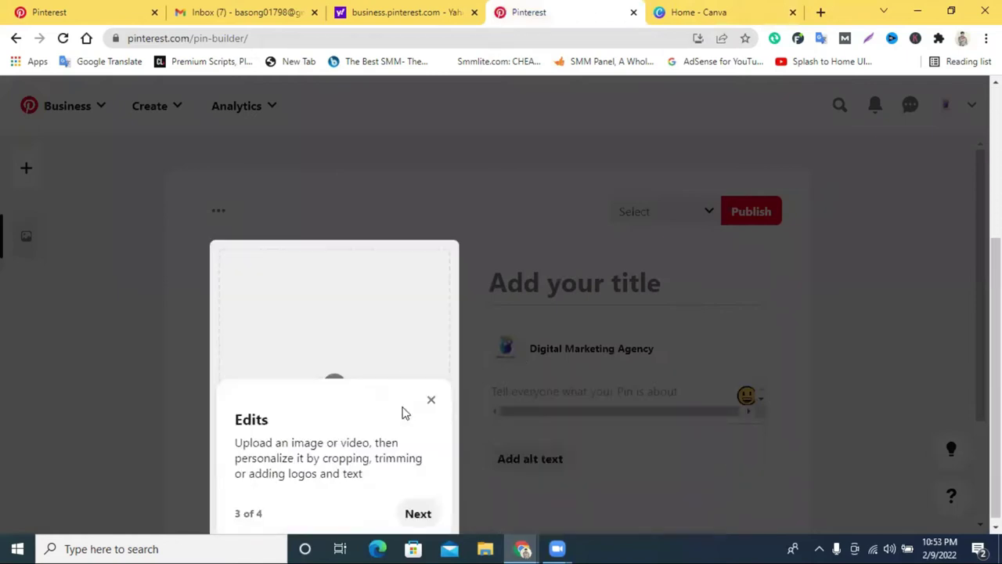
left_click(430, 396)
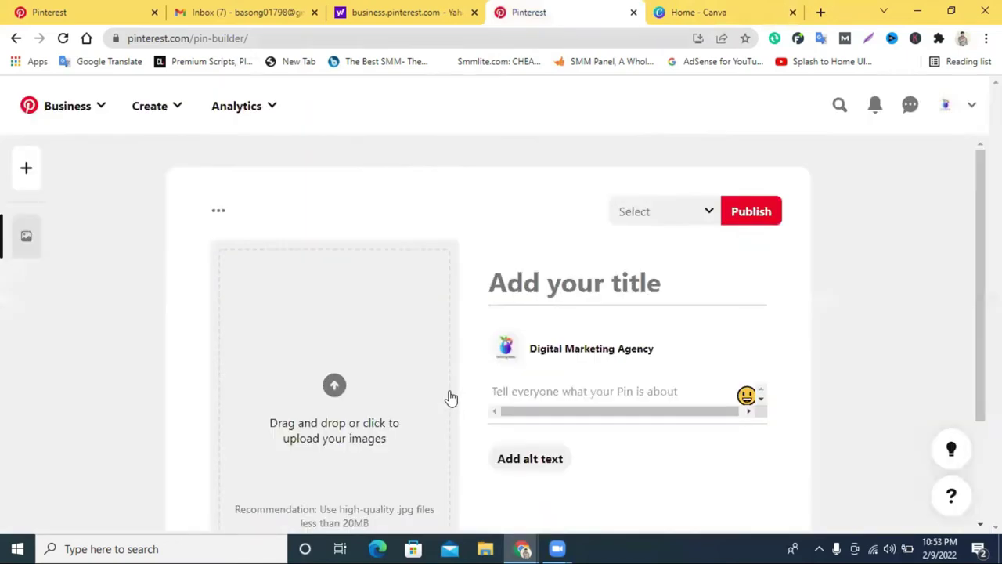
scroll(407, 439, "down", 2)
scroll(668, 388, "up", 2)
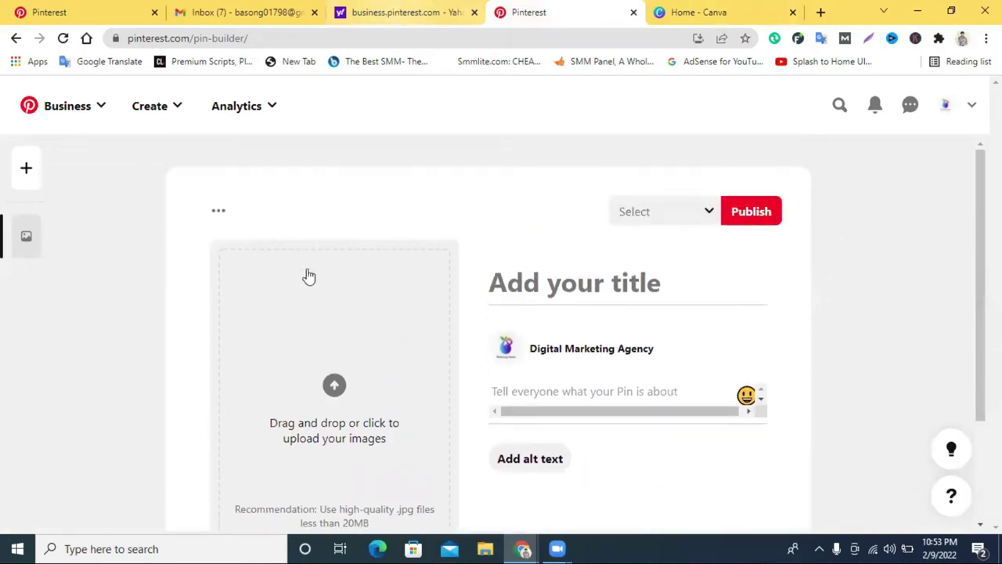
Back in the pin builder, click into the pin title and description fields.
left_click(407, 9)
left_click(533, 9)
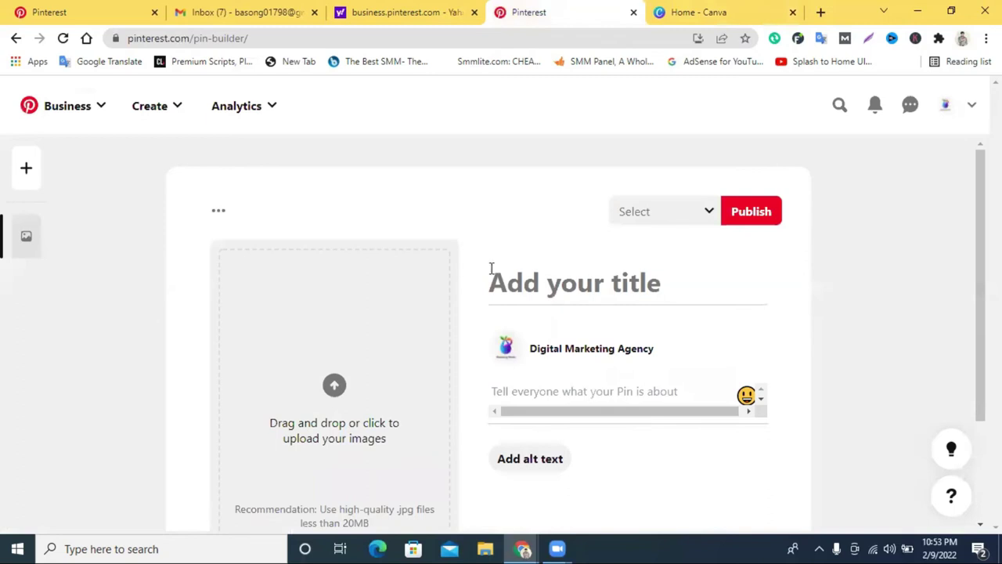
left_click(533, 283)
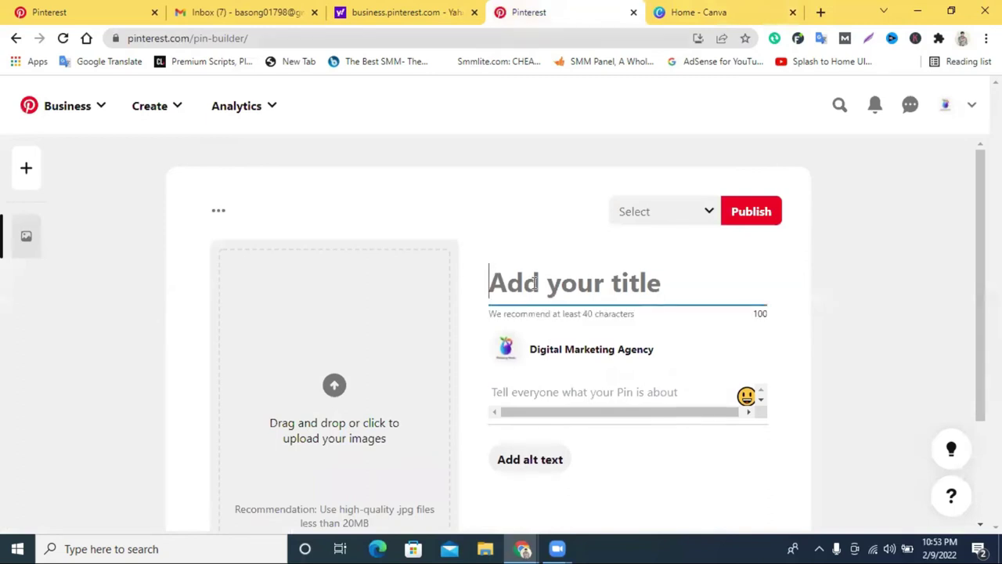
left_click(556, 393)
scroll(562, 381, "down", 1)
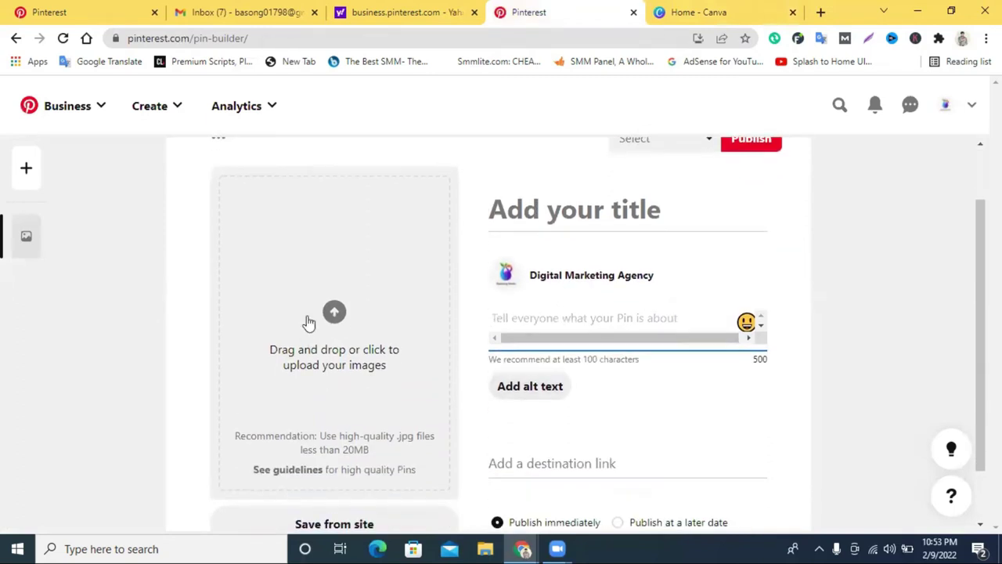
Switch to the Canva home page and click its template search bar.
left_click(716, 11)
scroll(547, 151, "down", 2)
left_click(559, 102)
Search Canva for 'pin', choose Pinterest Pin 1000 × 1500, and open the 'Believe in the magic of the season' template.
type("pin")
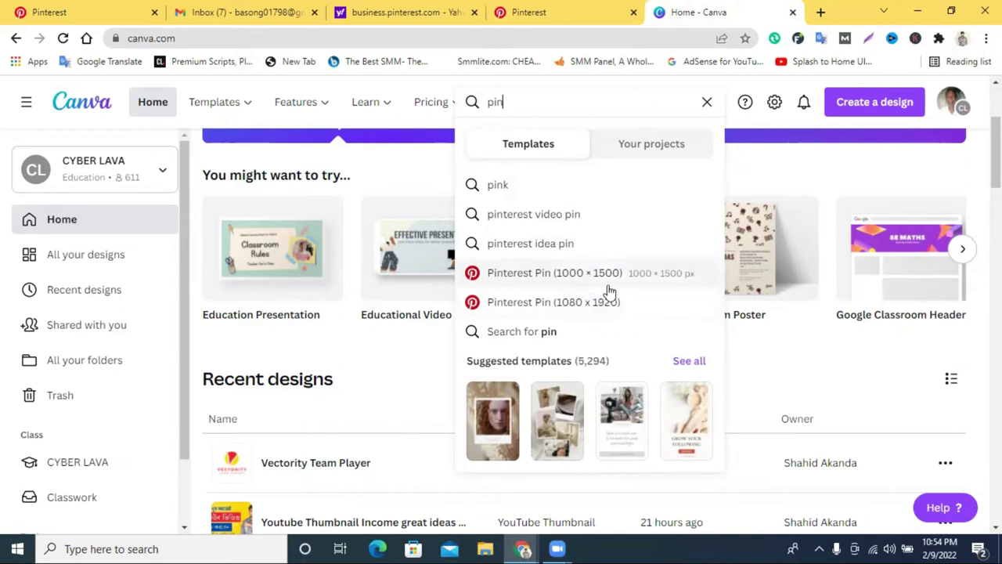
left_click(583, 280)
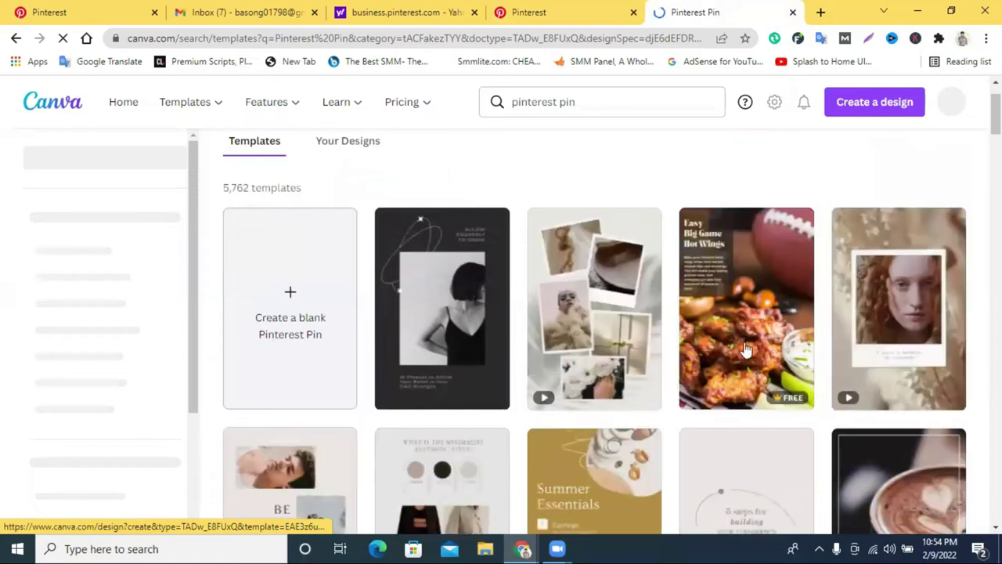
scroll(744, 353, "down", 5)
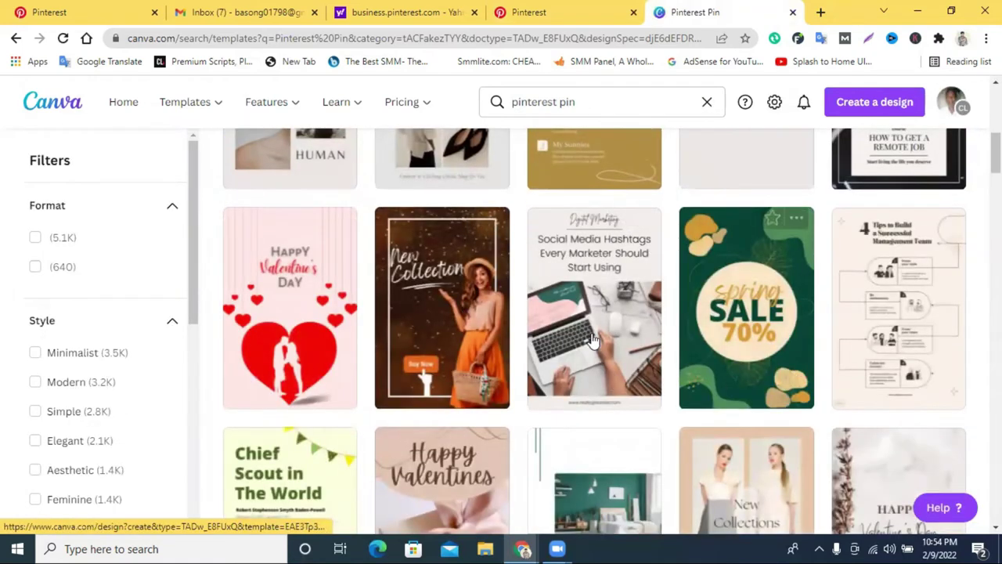
scroll(704, 264, "down", 3)
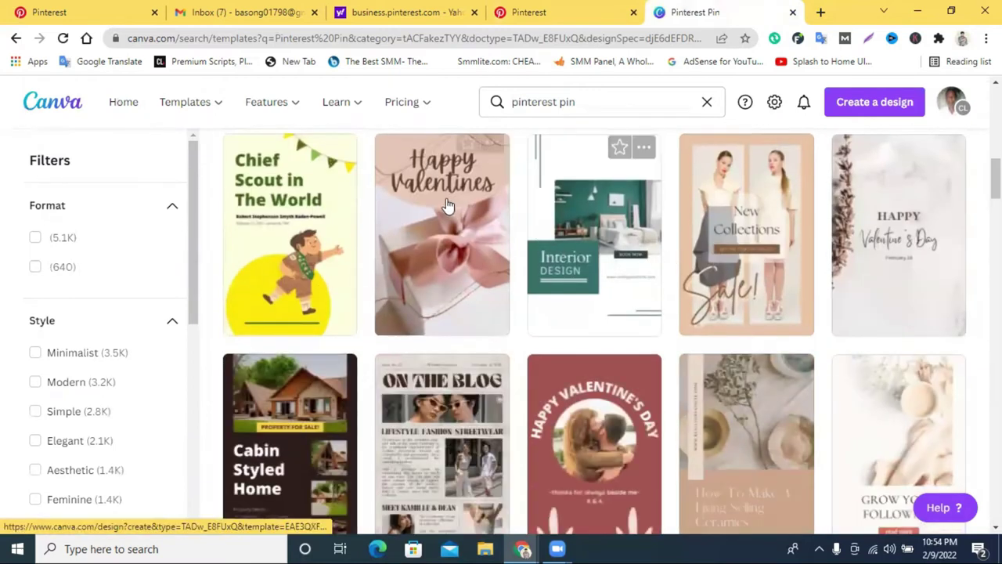
scroll(429, 253, "down", 5)
scroll(619, 261, "down", 3)
scroll(619, 259, "up", 2)
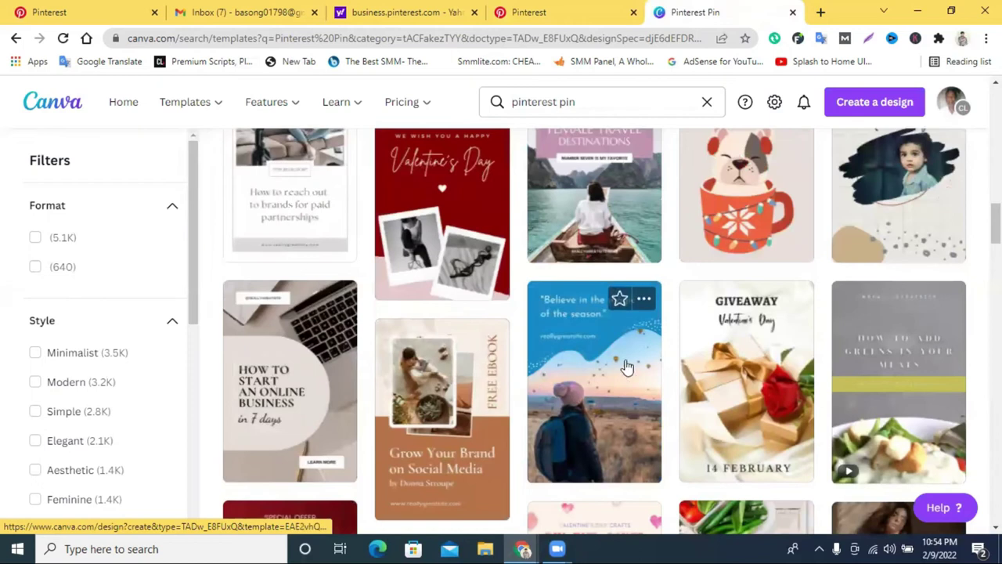
scroll(602, 345, "down", 4)
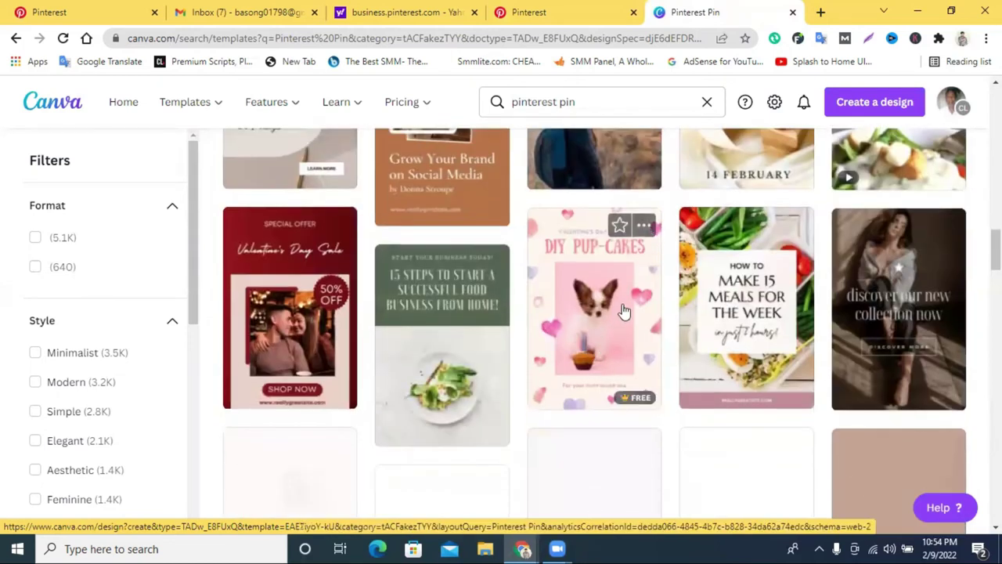
scroll(619, 321, "up", 3)
left_click(611, 338)
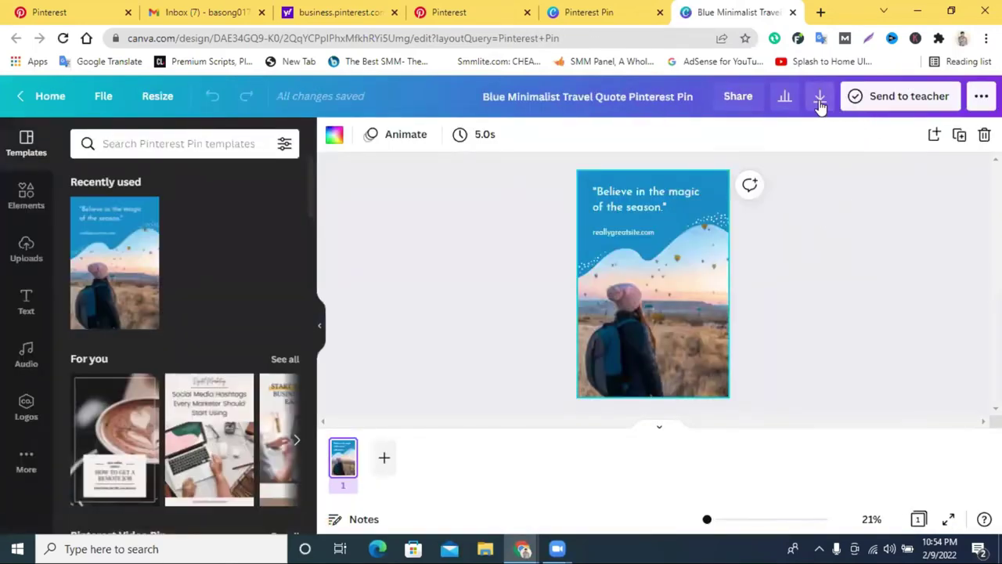
Download the travel quote design as a PNG and go back to the Pinterest tab.
left_click(819, 95)
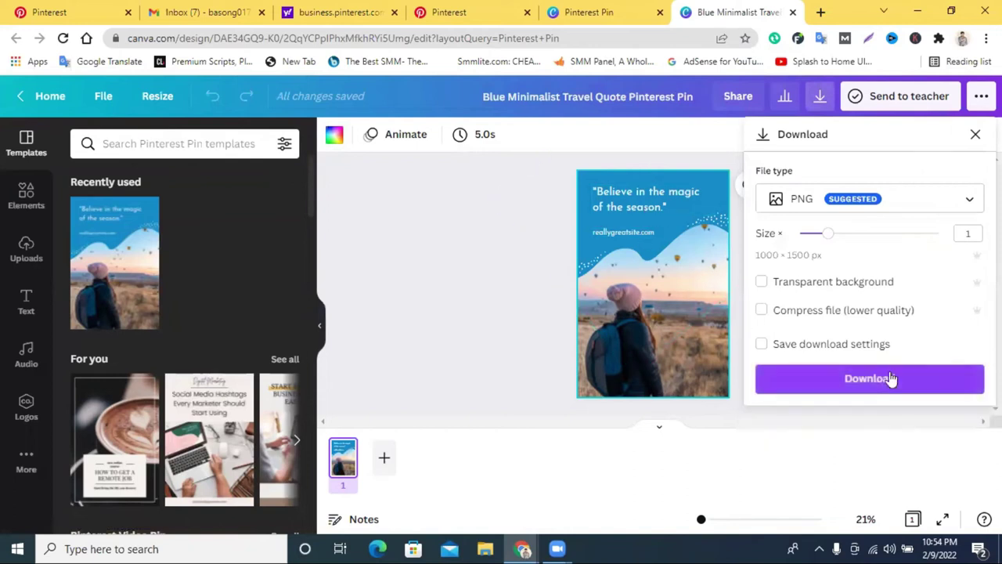
left_click(882, 379)
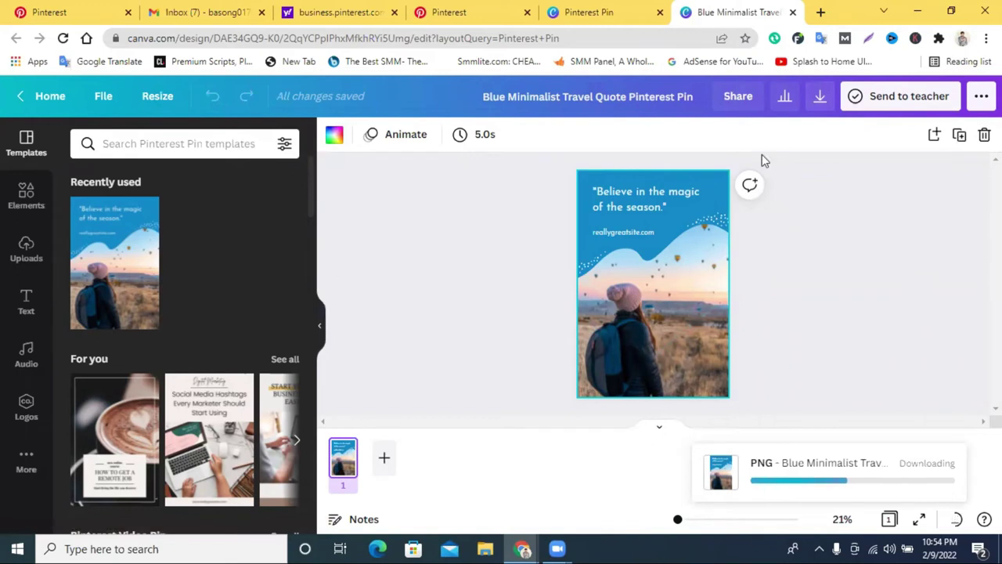
left_click(474, 9)
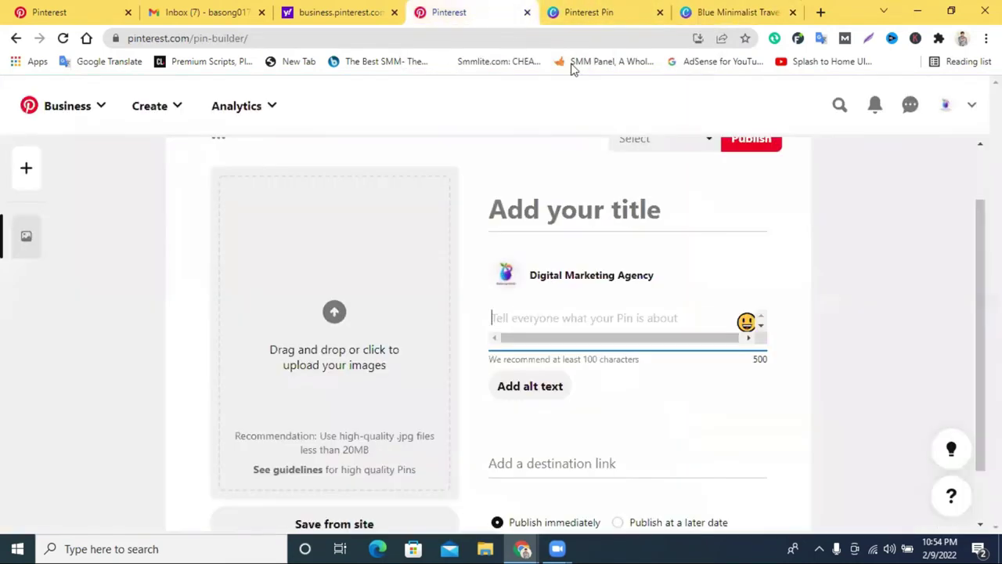
Upload 'Blue Minimalist Travel Quote Pinterest Pin' from Downloads as the pin image.
left_click(341, 267)
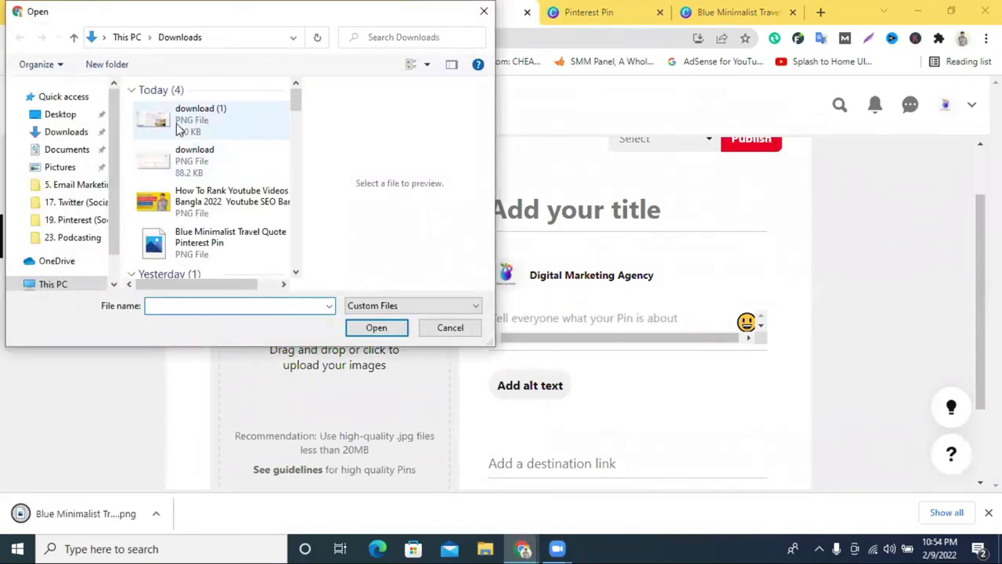
left_click(178, 128)
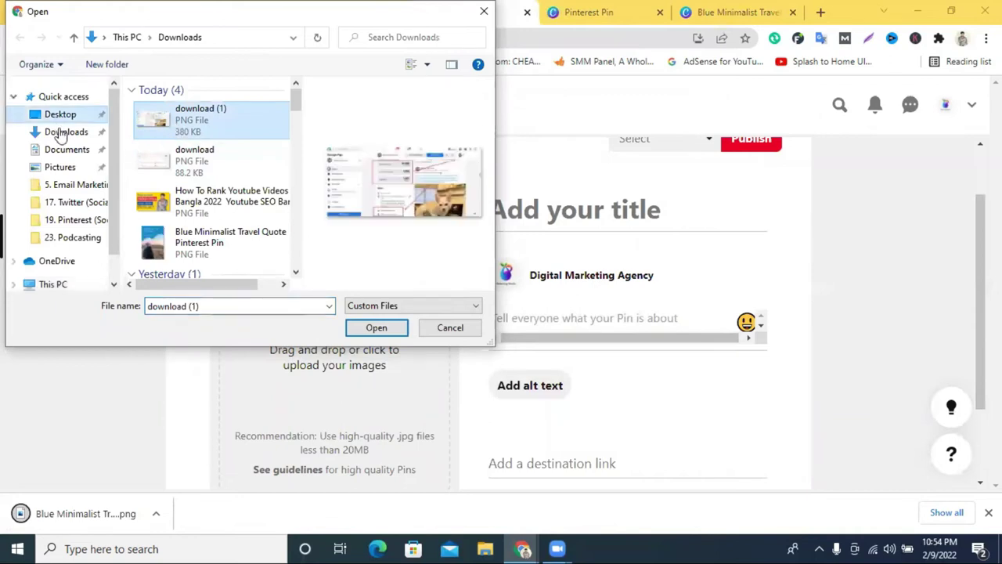
left_click(65, 132)
left_click(184, 118)
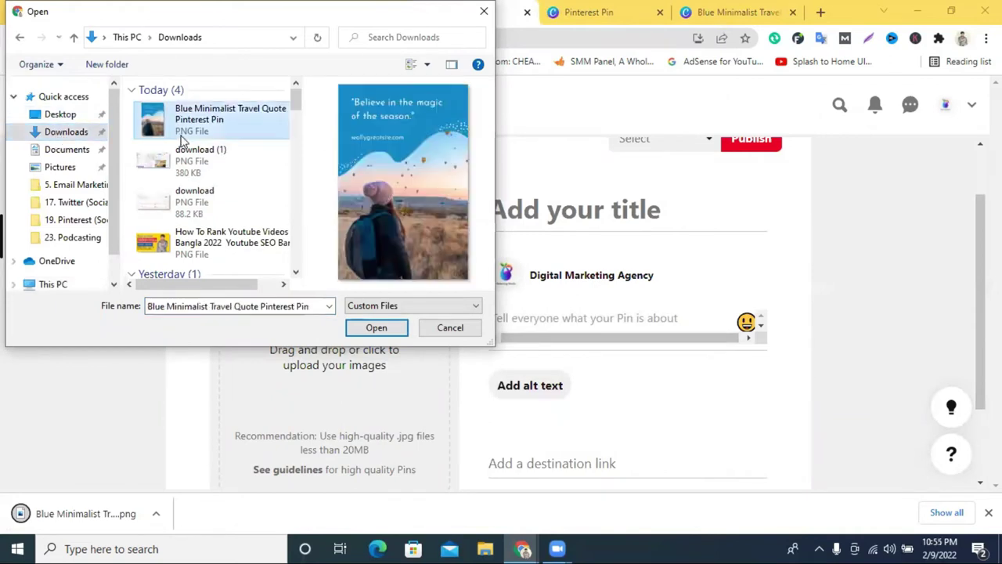
left_click(376, 328)
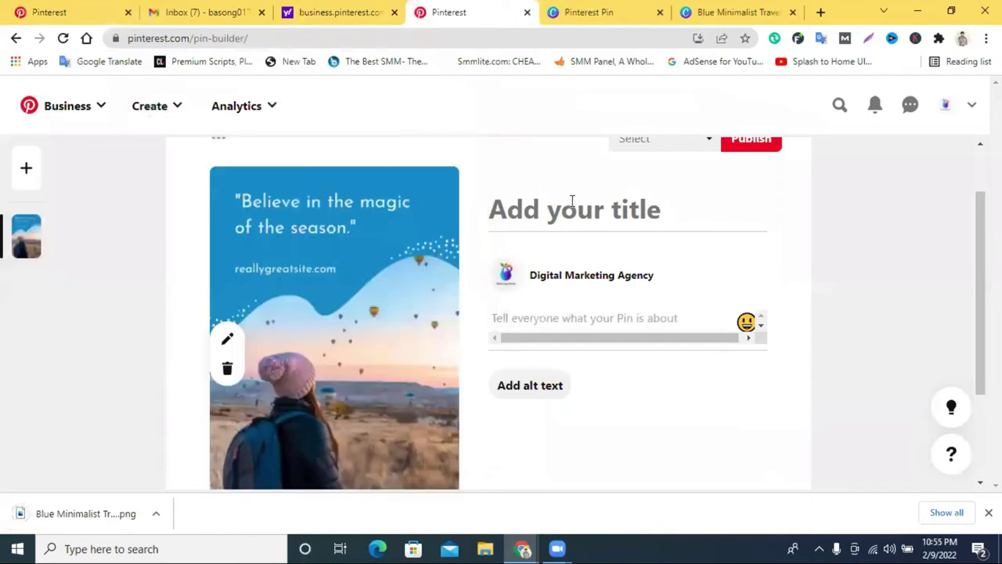
Title the pin 'Best Digital Marketing Agency', fixing the 'Masrketing' typo via spelling suggestions.
left_click(573, 202)
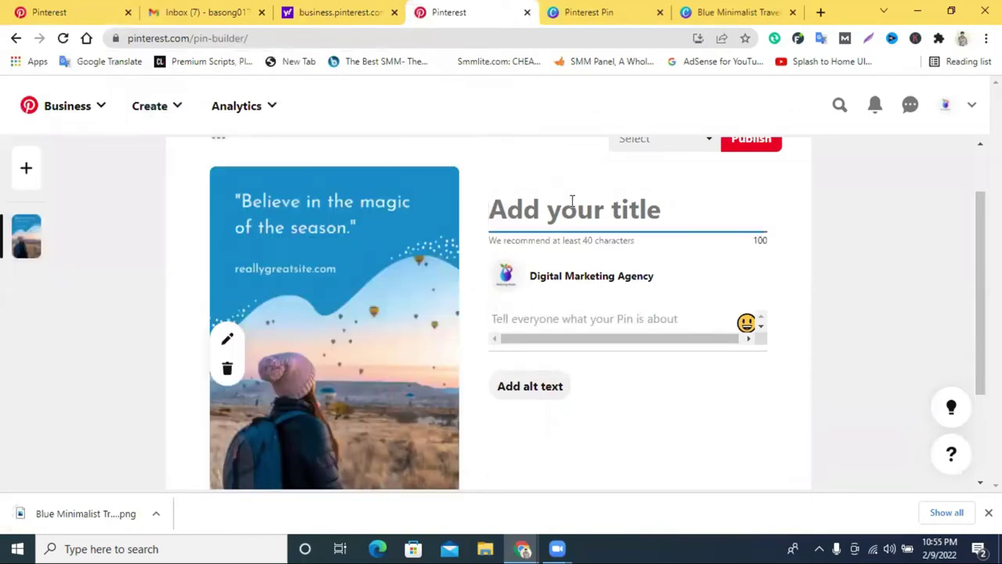
type("Digi")
key("BackSpace")
key("BackSpace")
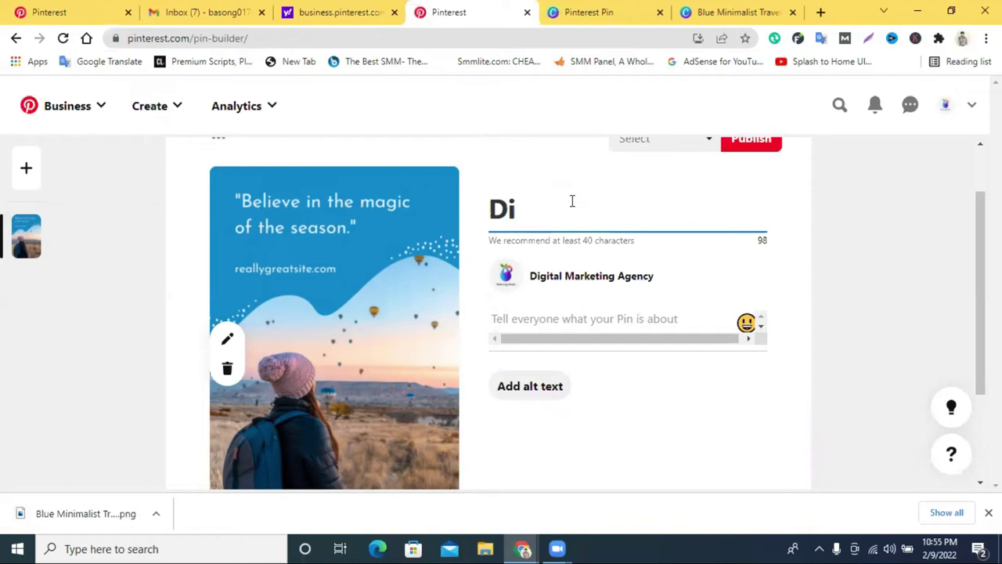
key("BackSpace")
key("BackSpace")
type("Best D")
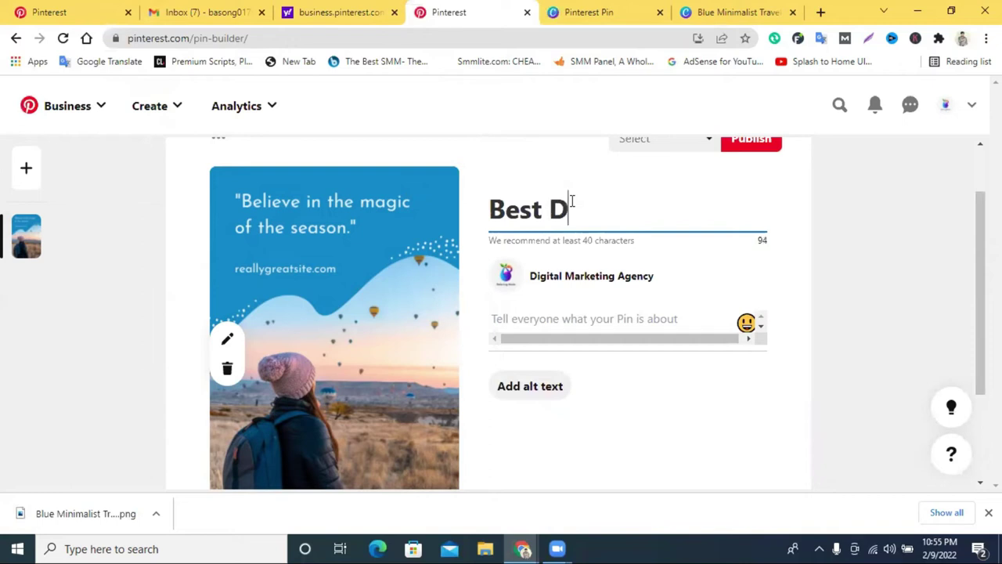
type("igital")
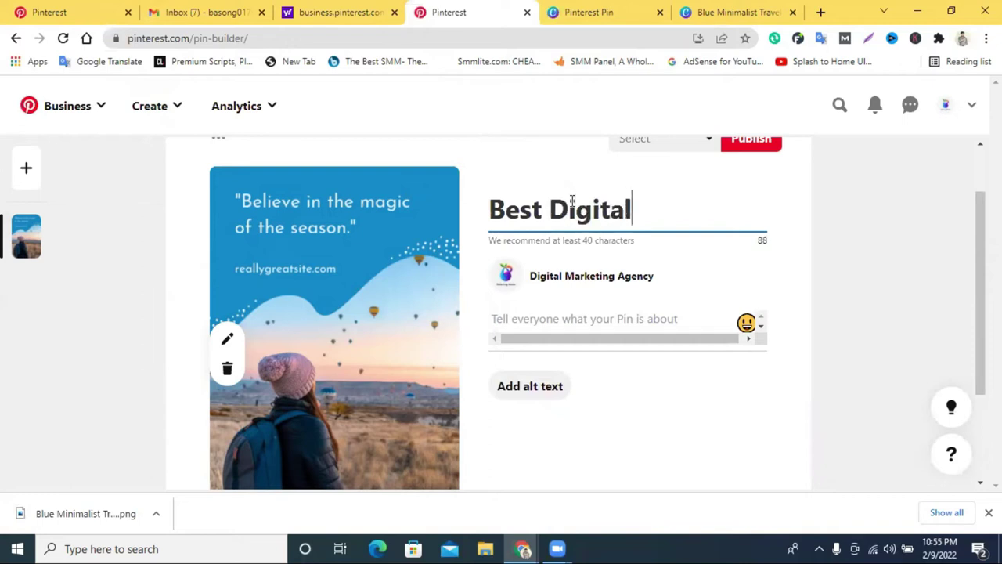
type(" Masrketing")
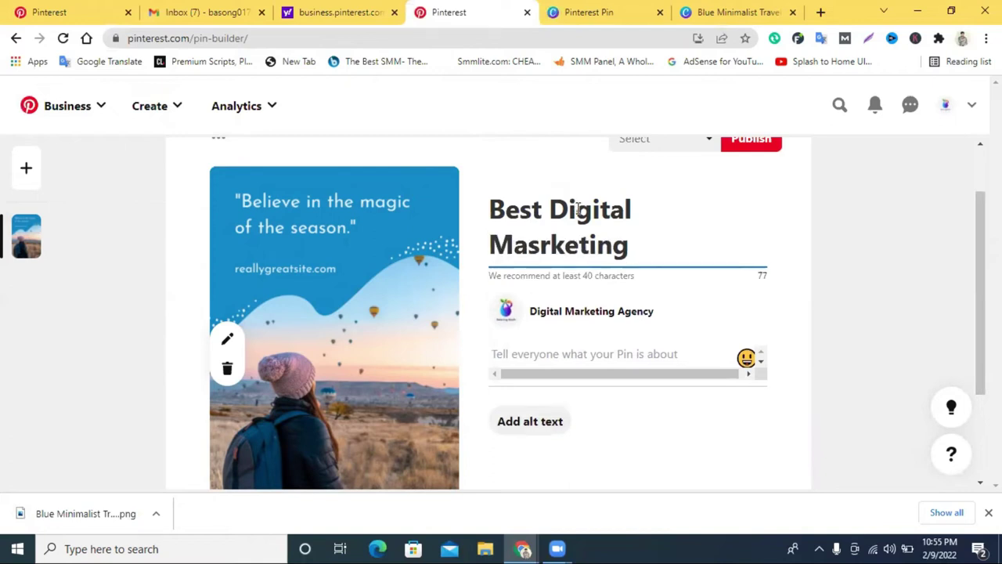
type(" Ag")
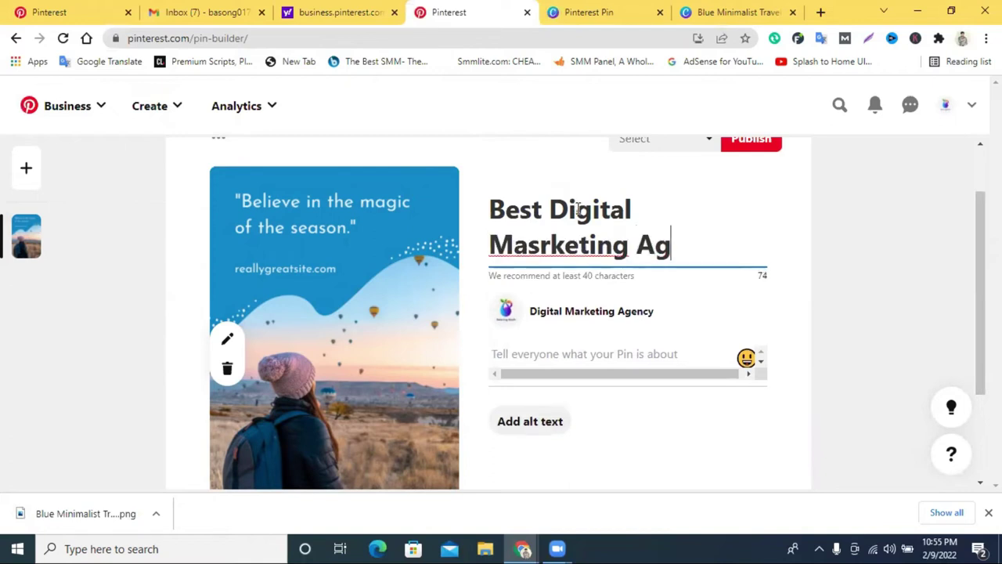
type("ency")
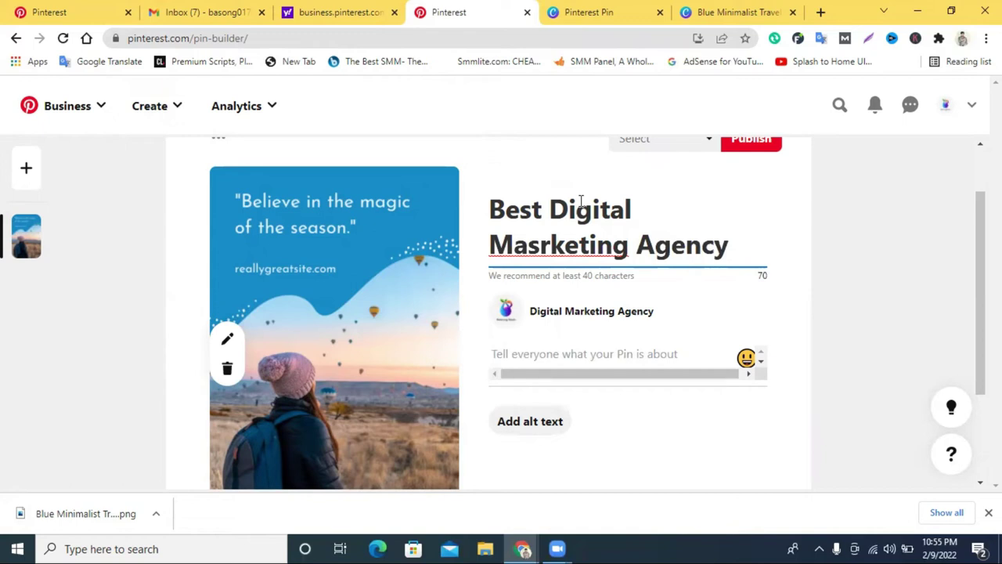
right_click(536, 240)
left_click(586, 249)
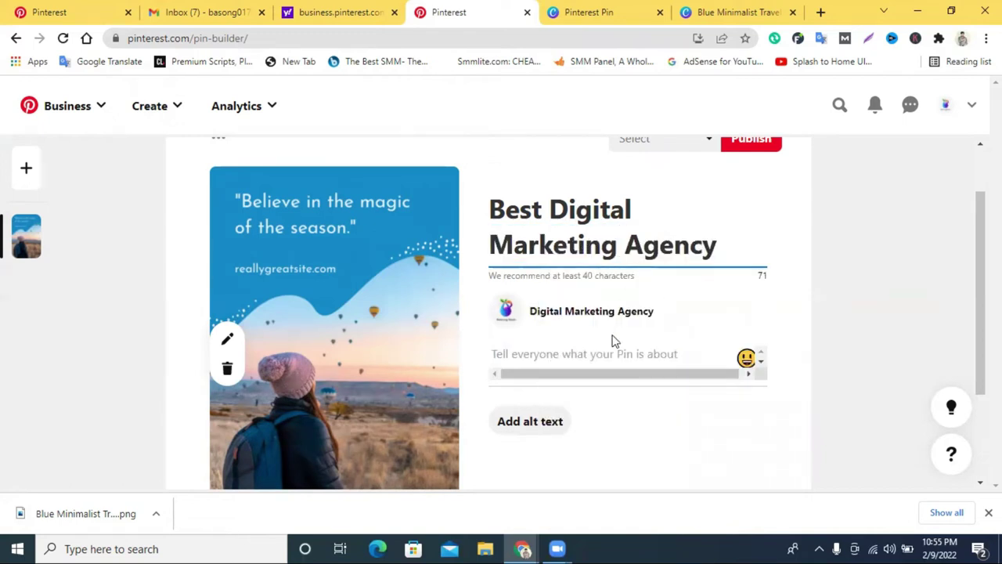
Paste the title into the description, followed by 'jjhety yt6 8rtrtiyrt6'.
triple_click(552, 232)
key("ctrl+c")
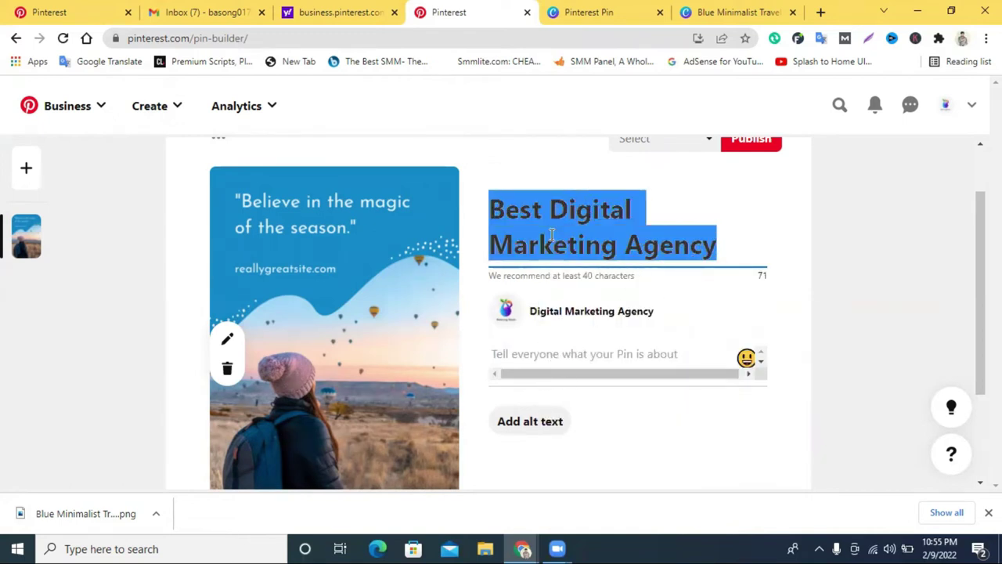
left_click(529, 358)
key("ctrl+v")
scroll(597, 334, "down", 1)
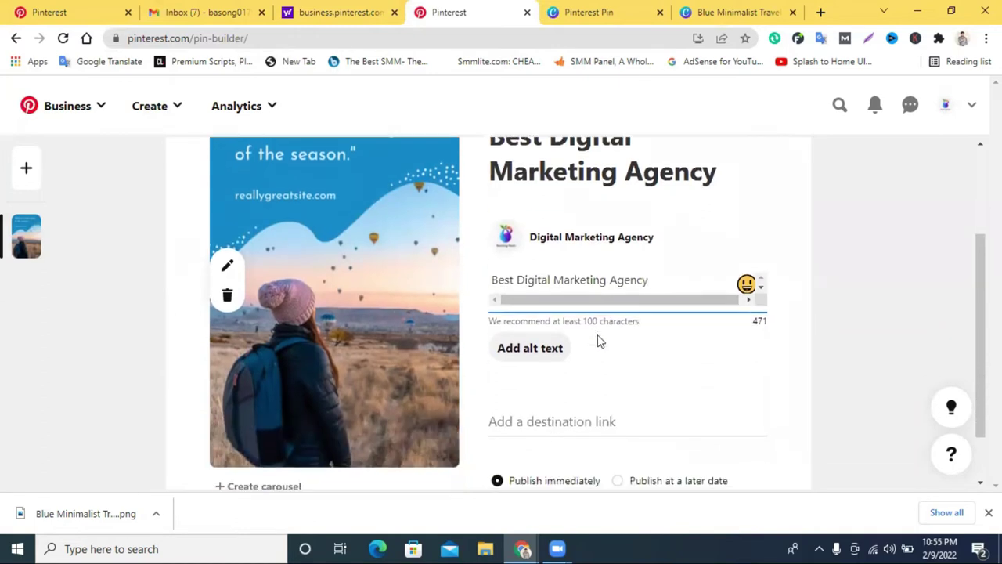
type("jjhety yt6 8rt")
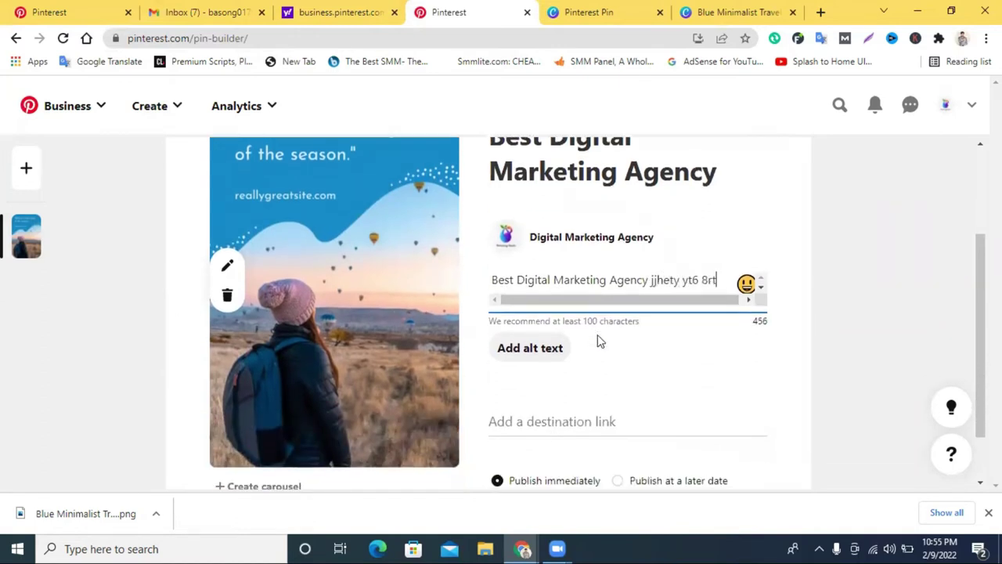
type("rtiyrt6")
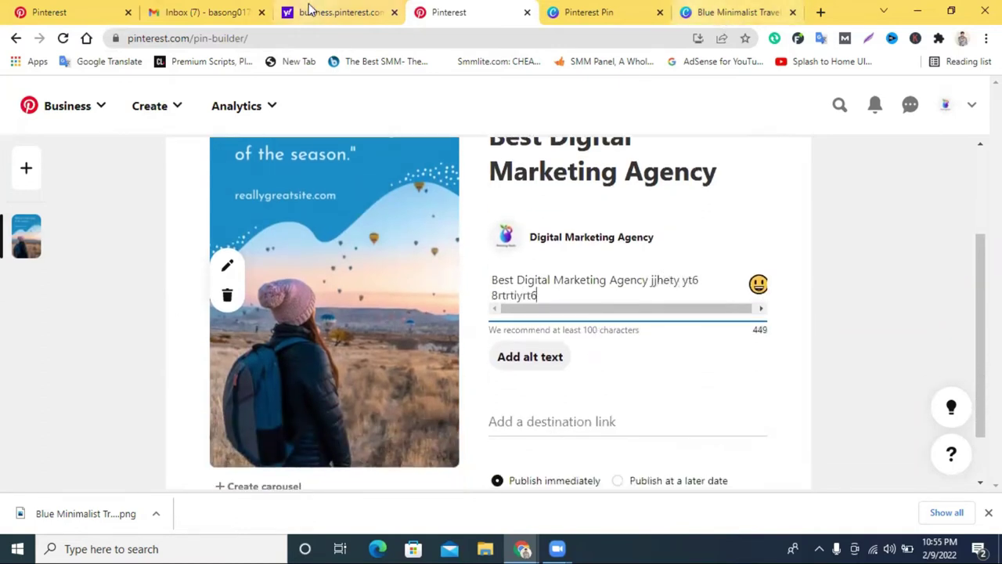
left_click(555, 420)
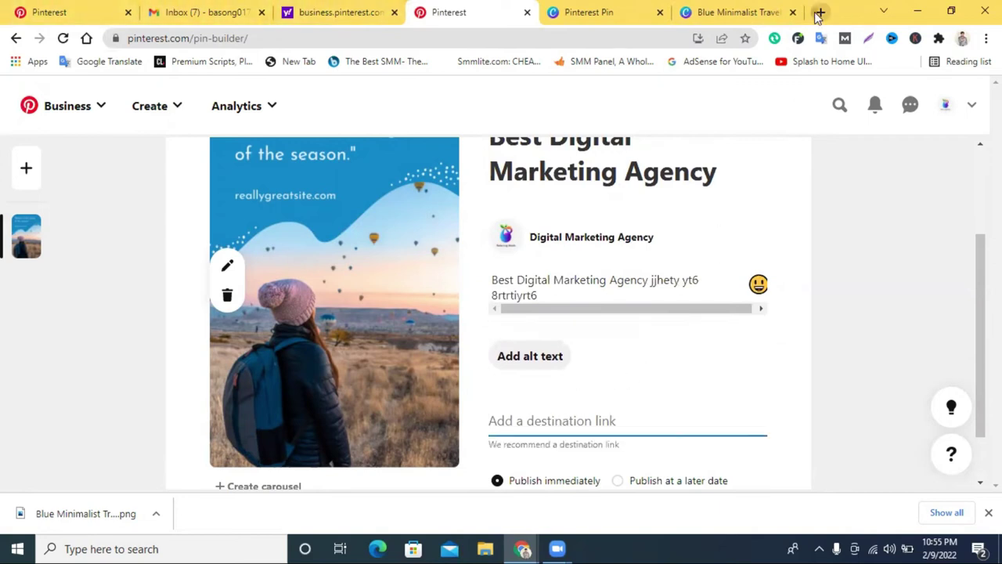
left_click(820, 11)
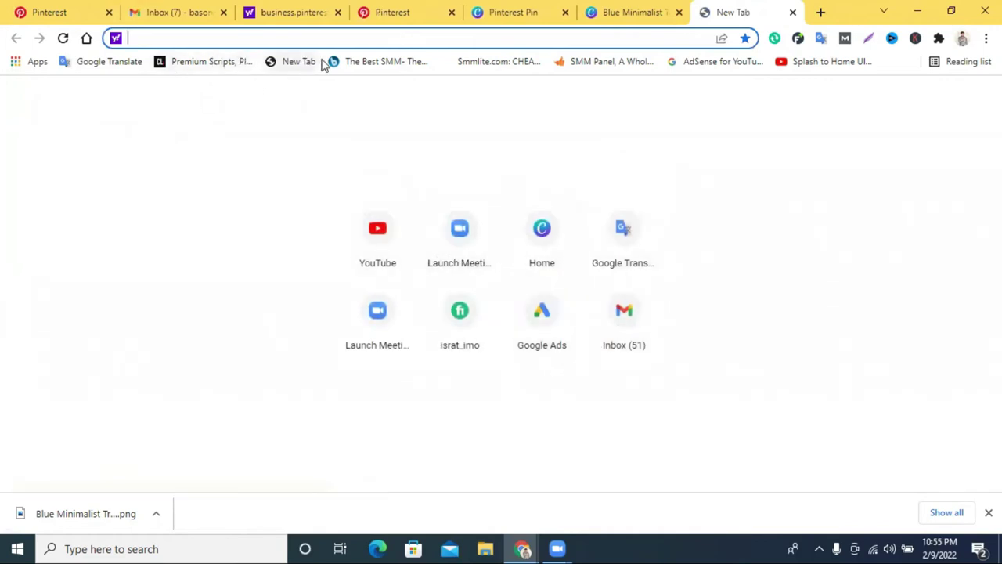
left_click(285, 66)
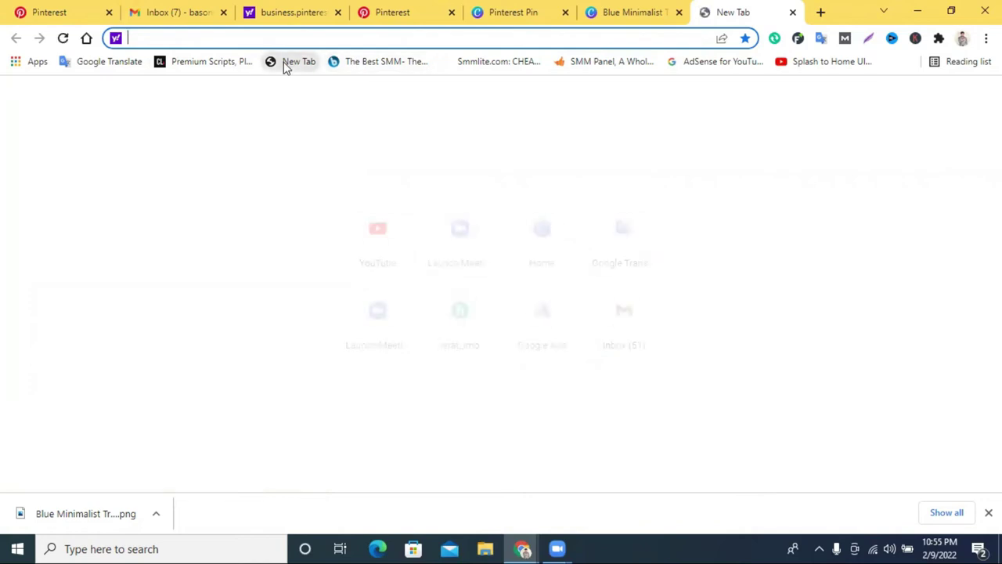
left_click(205, 66)
left_click(201, 37)
right_click(201, 37)
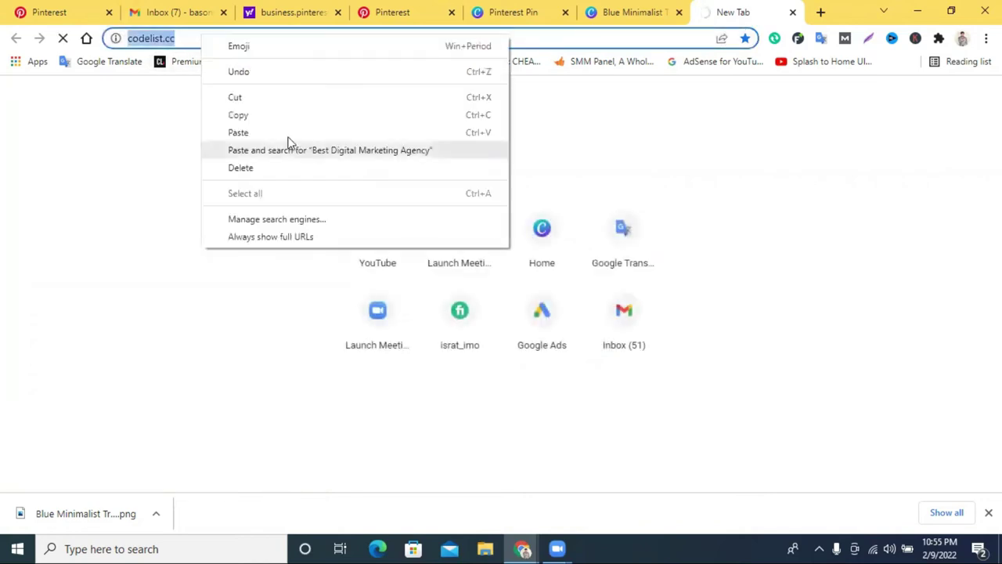
left_click(274, 122)
left_click(792, 12)
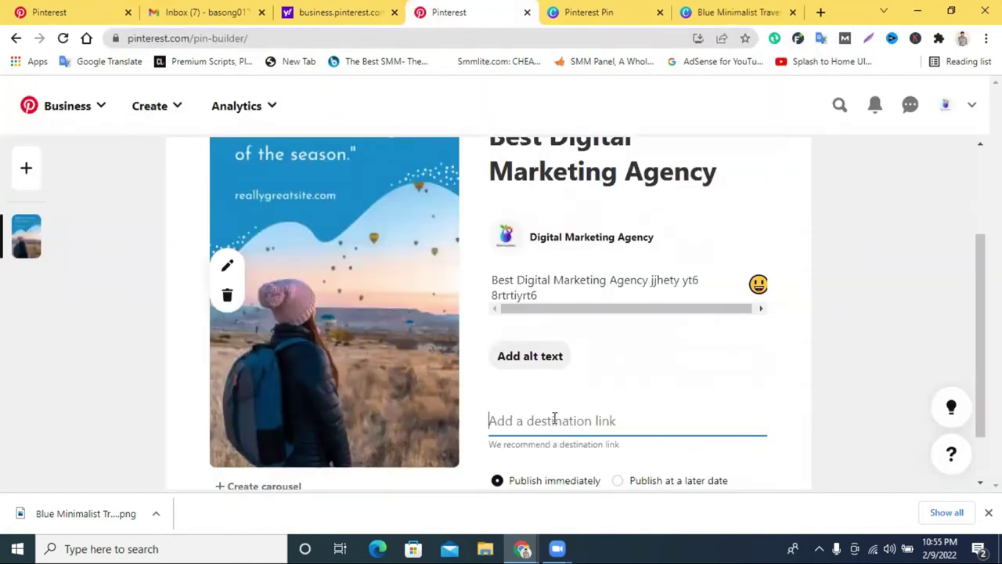
key("ctrl+v")
scroll(689, 399, "down", 2)
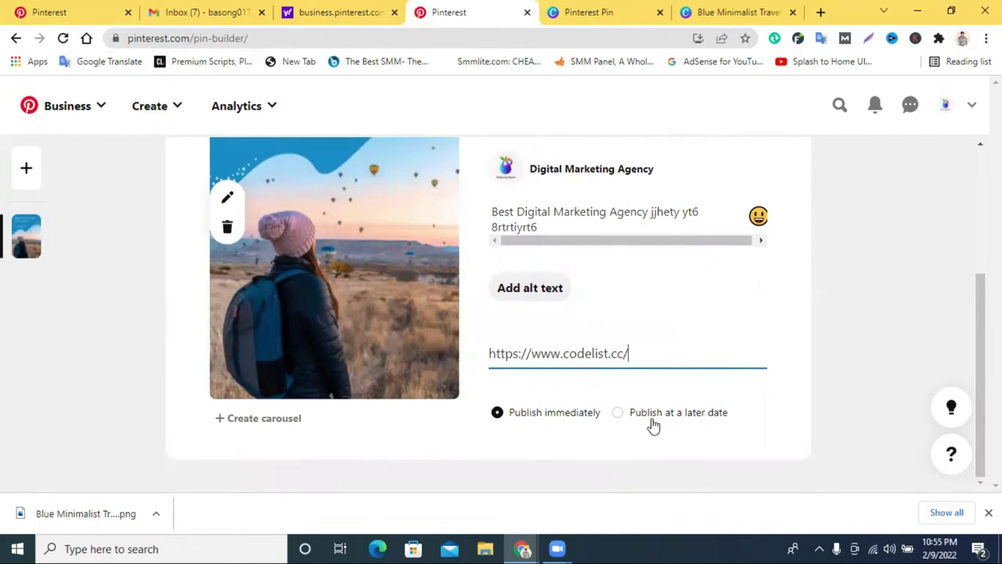
scroll(508, 376, "up", 3)
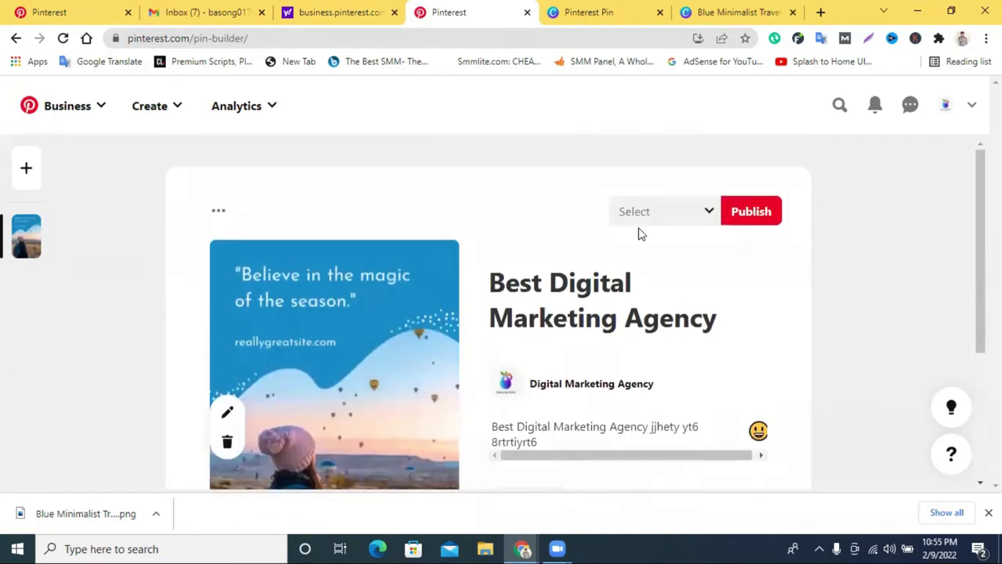
scroll(463, 296, "down", 3)
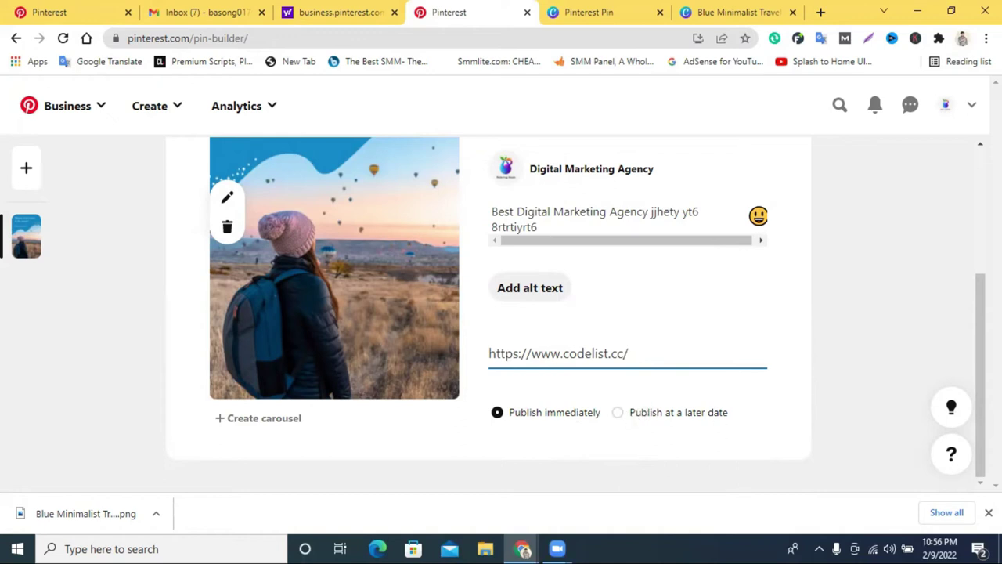
scroll(757, 506, "up", 3)
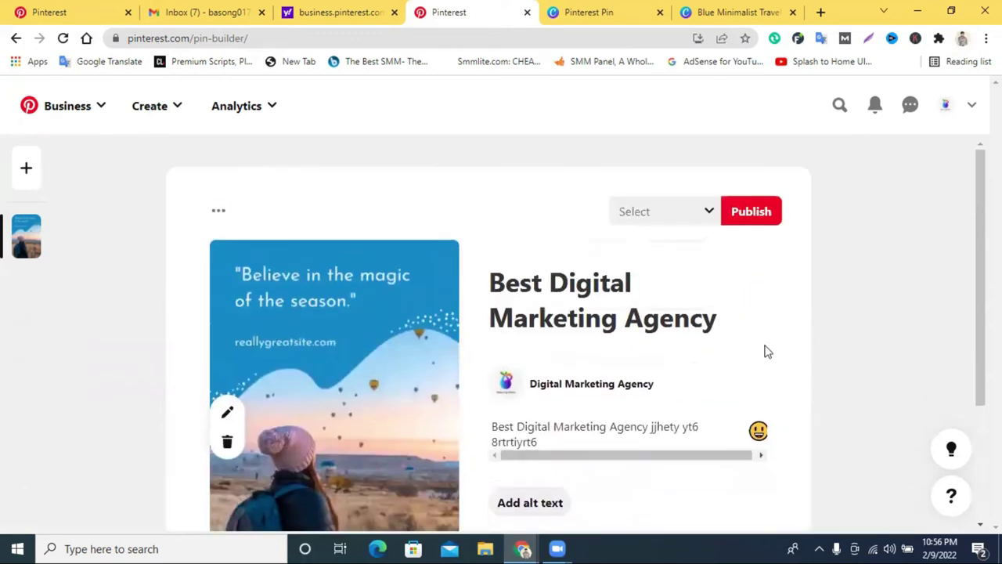
scroll(548, 369, "down", 2)
scroll(563, 360, "up", 2)
Create a new board named Digital Marketing from the board picker.
left_click(678, 222)
scroll(470, 336, "down", 1)
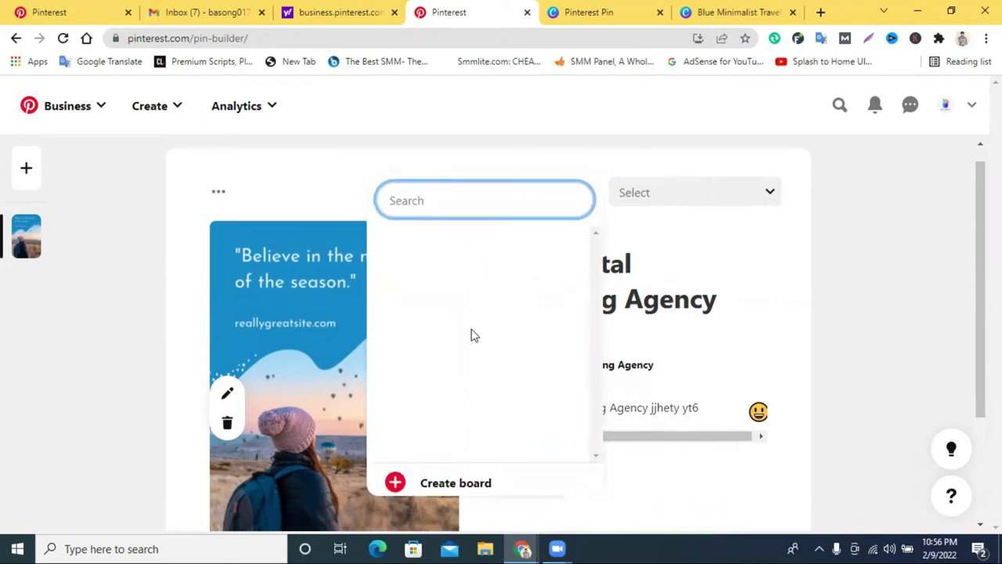
left_click(435, 429)
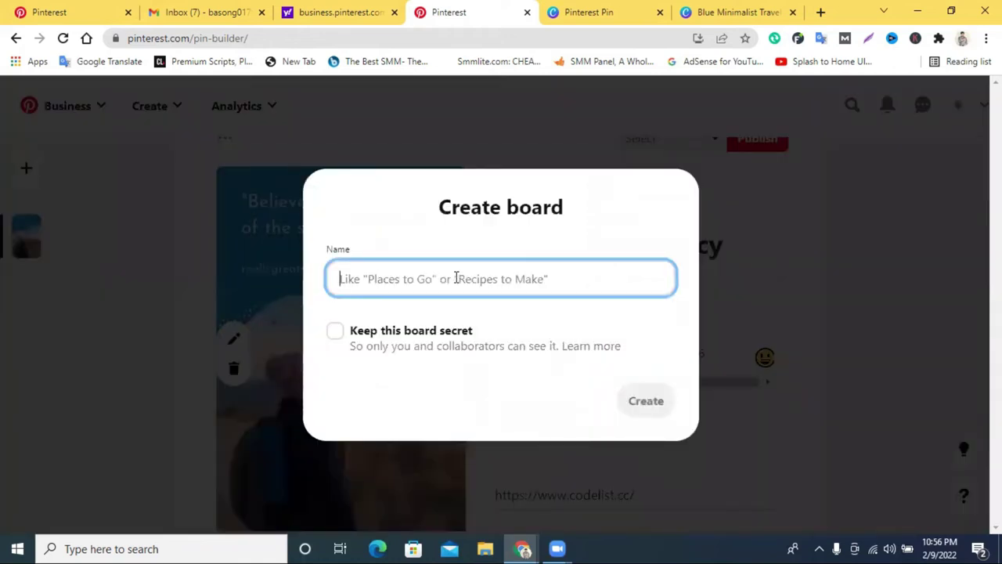
type("Digital Marketing")
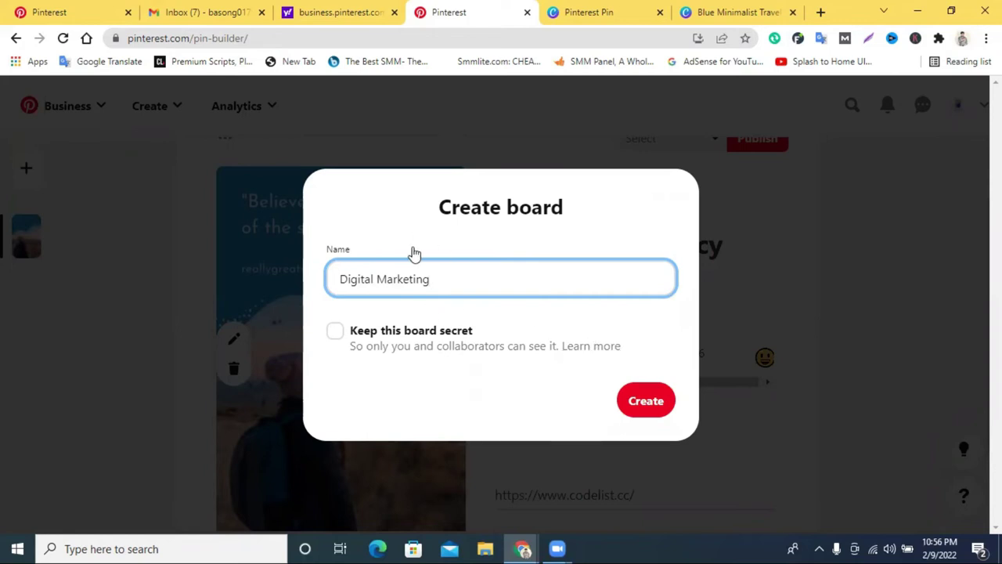
left_click(656, 404)
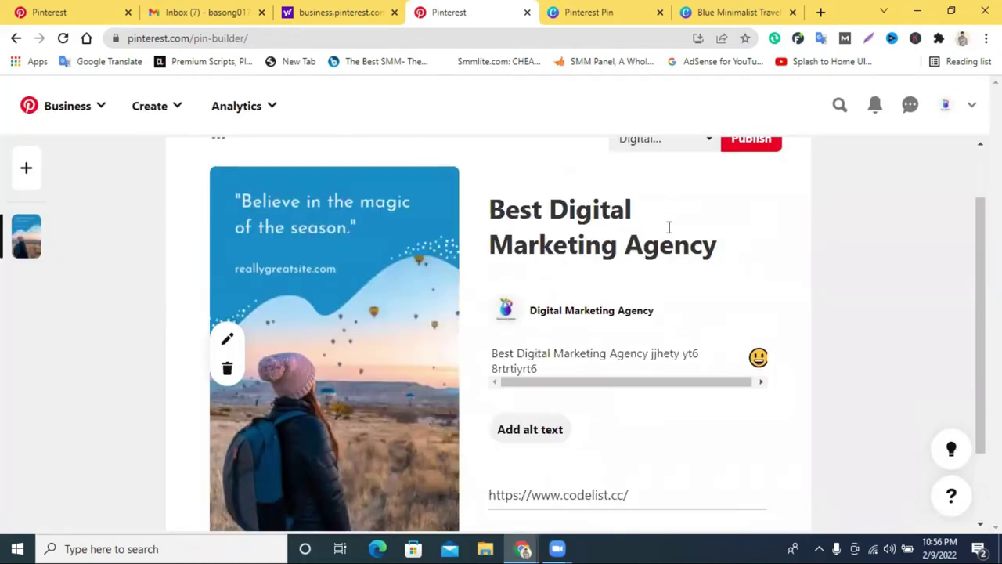
Create a second board named WordPress, correcting its spelling.
scroll(525, 410, "down", 2)
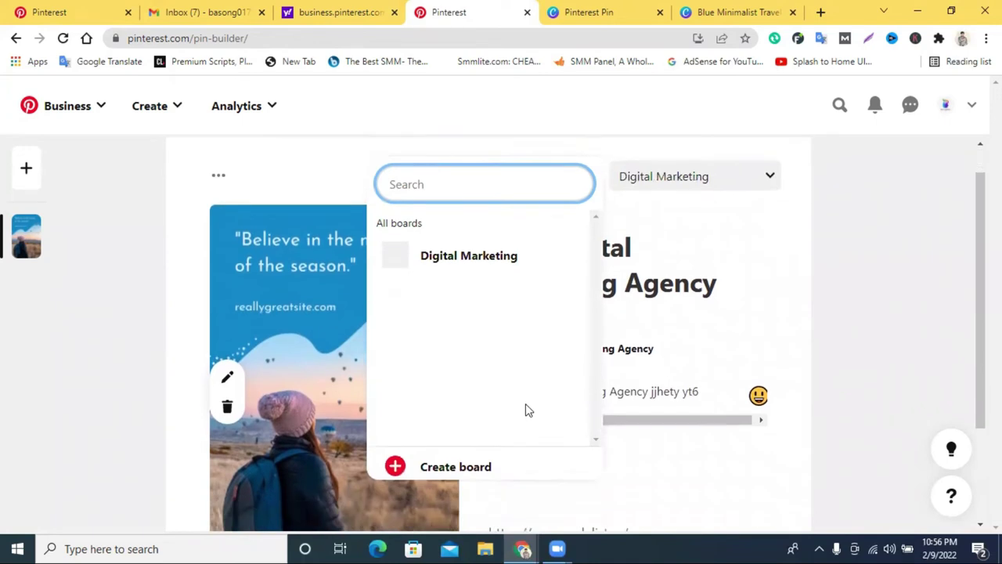
left_click(483, 362)
left_click(461, 281)
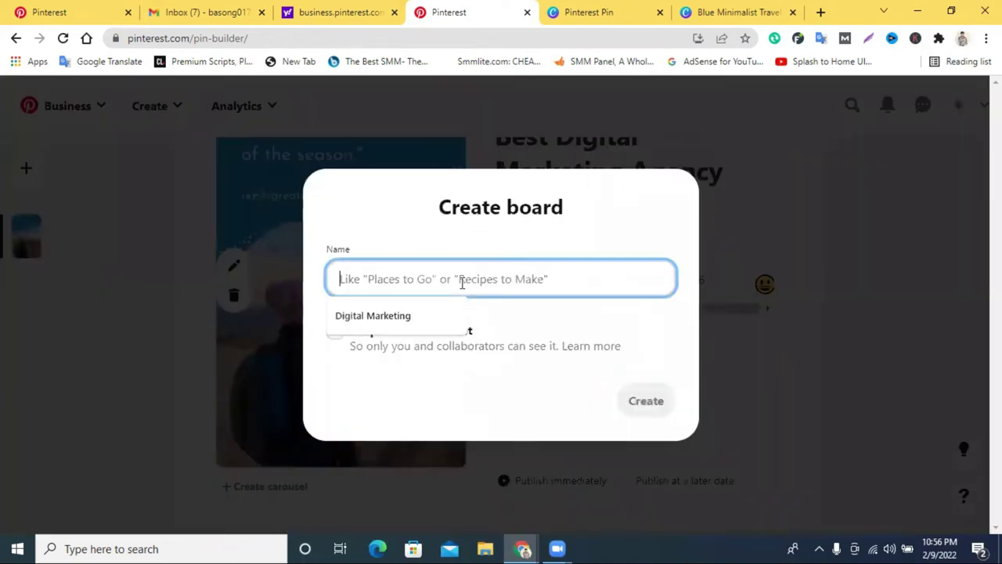
type("wordpress")
right_click(365, 278)
left_click(413, 289)
left_click(646, 400)
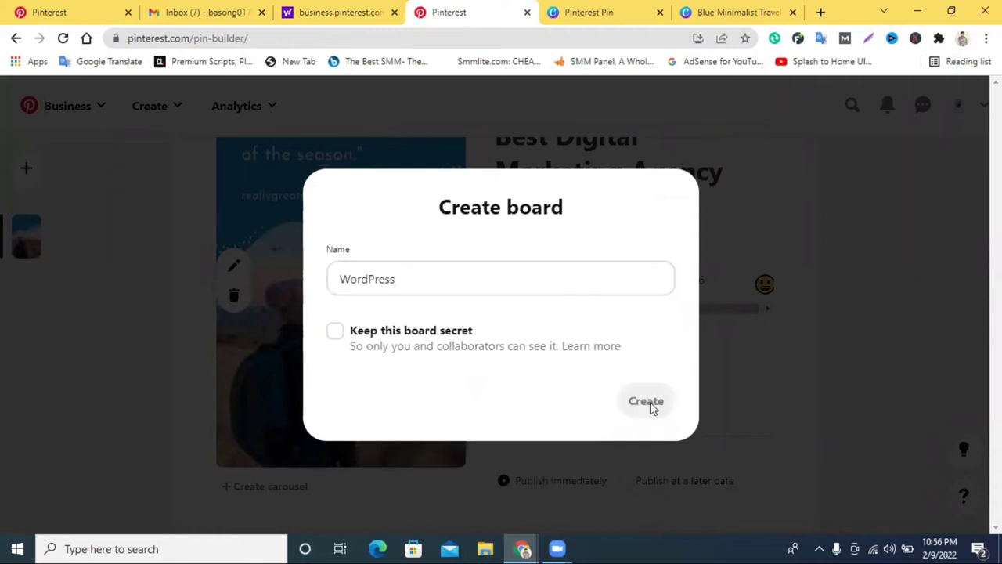
Publish the pin to the Digital Marketing board.
scroll(619, 226, "up", 2)
left_click(677, 227)
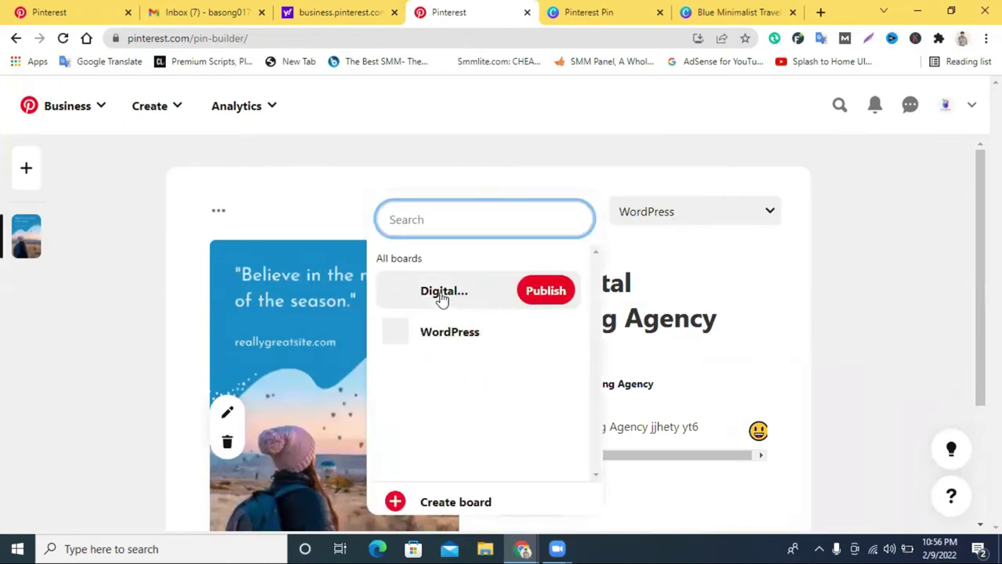
left_click(540, 298)
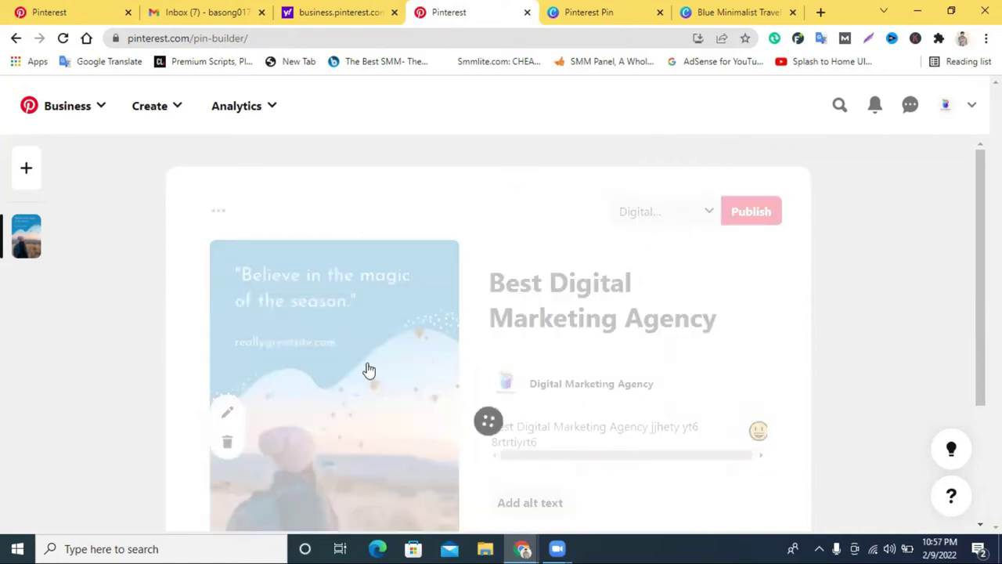
scroll(367, 368, "down", 2)
scroll(640, 294, "down", 1)
scroll(414, 384, "up", 2)
scroll(626, 340, "down", 1)
scroll(630, 338, "up", 1)
scroll(630, 338, "down", 2)
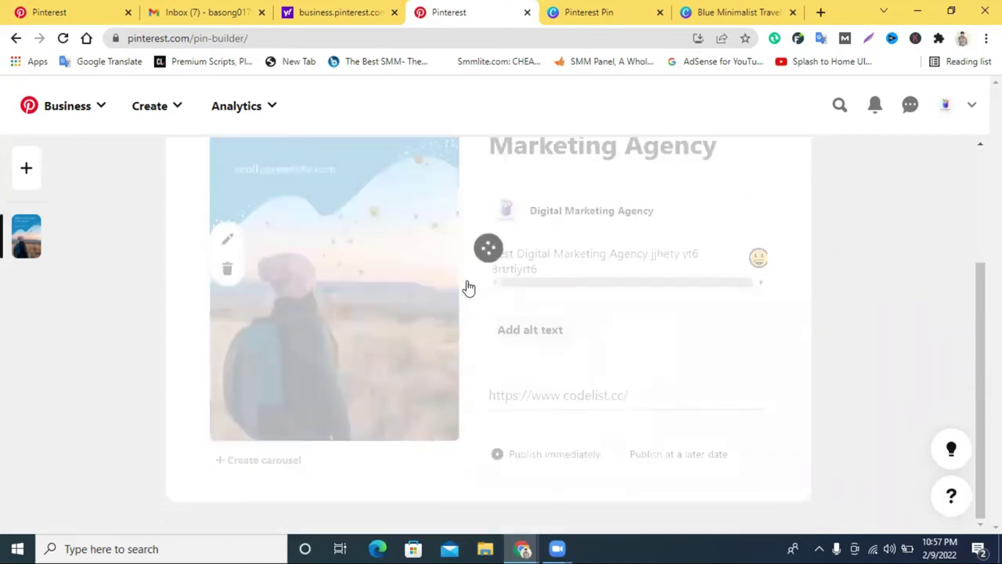
scroll(630, 297, "up", 2)
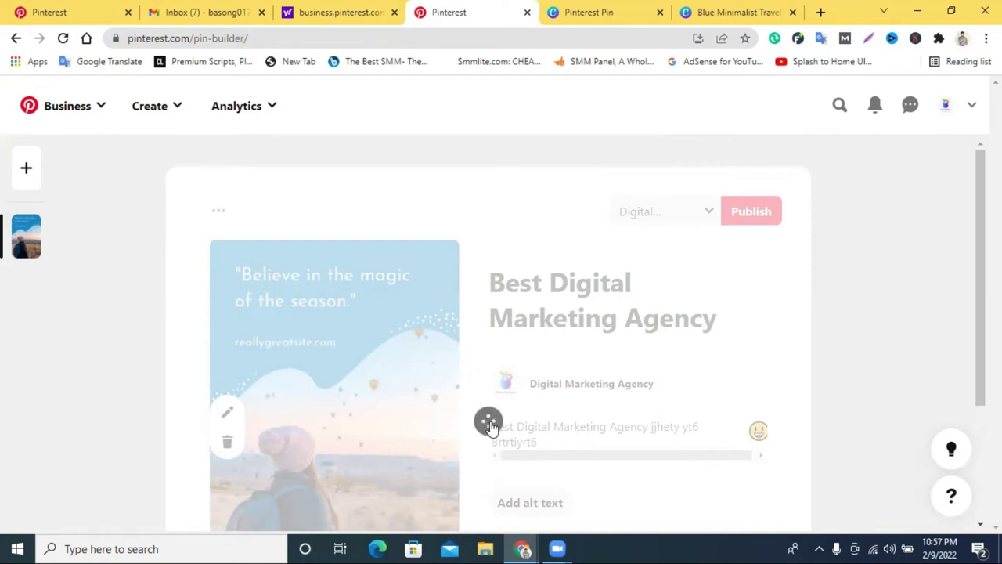
scroll(762, 371, "down", 2)
scroll(765, 383, "up", 1)
scroll(767, 383, "down", 1)
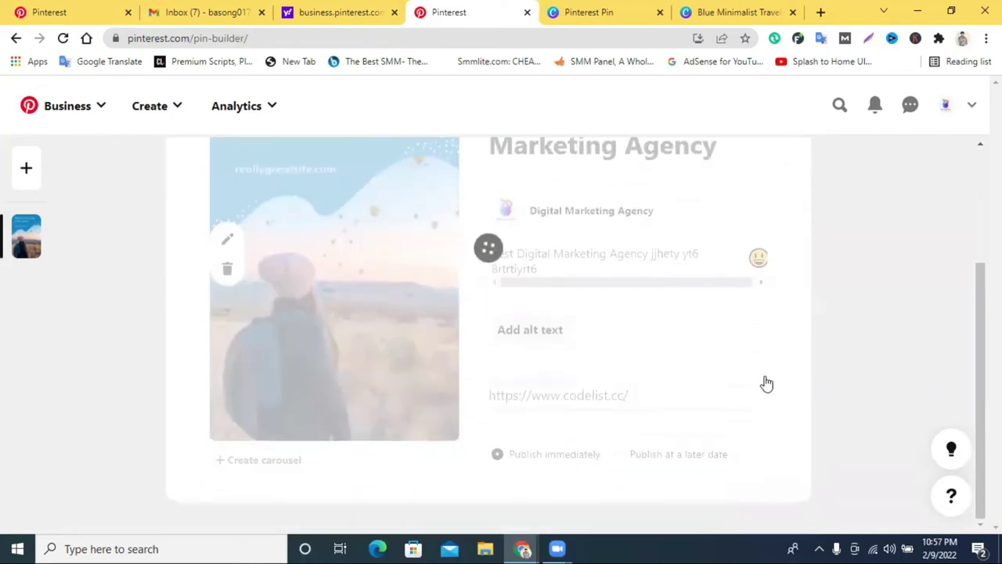
scroll(766, 383, "up", 2)
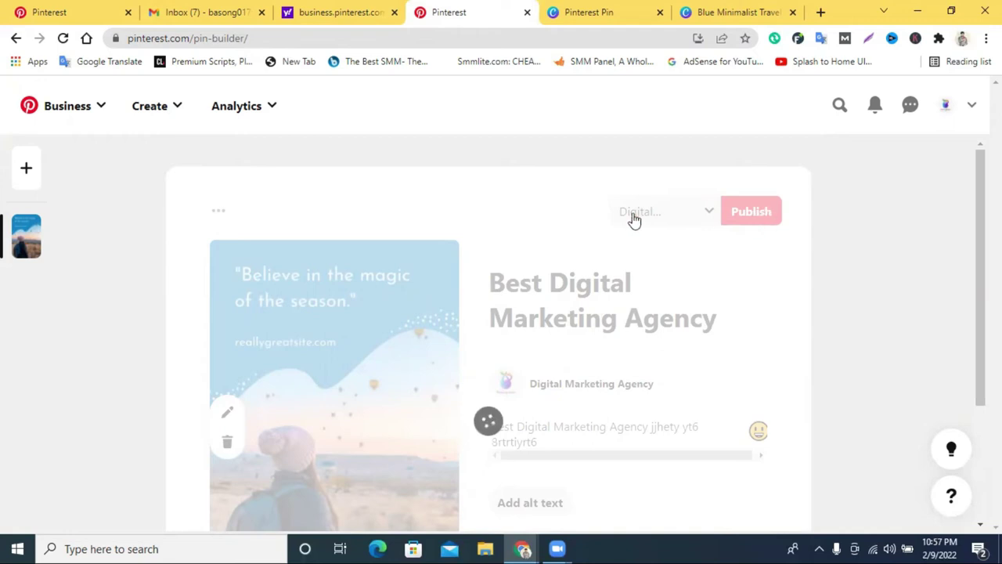
scroll(432, 431, "down", 2)
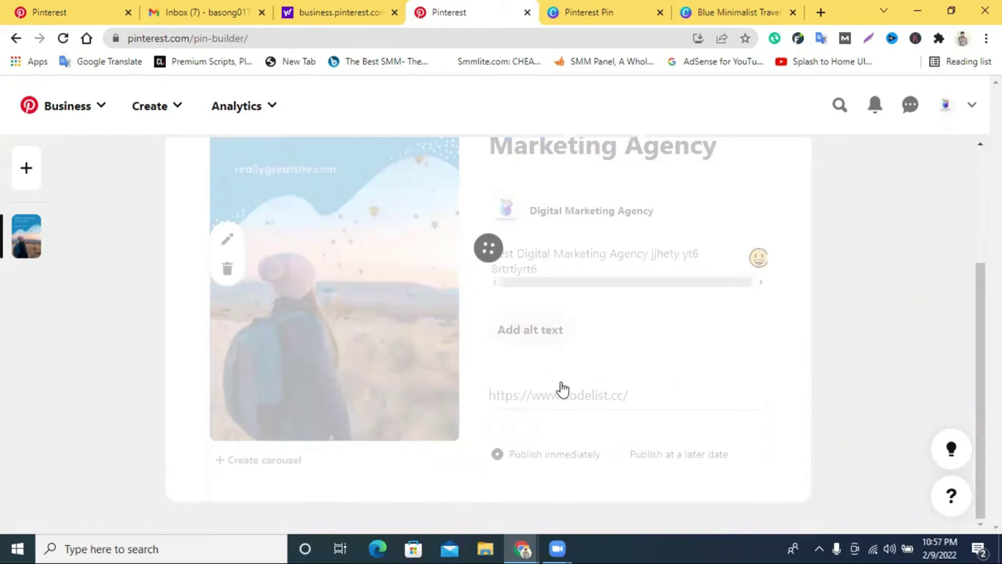
scroll(561, 387, "up", 2)
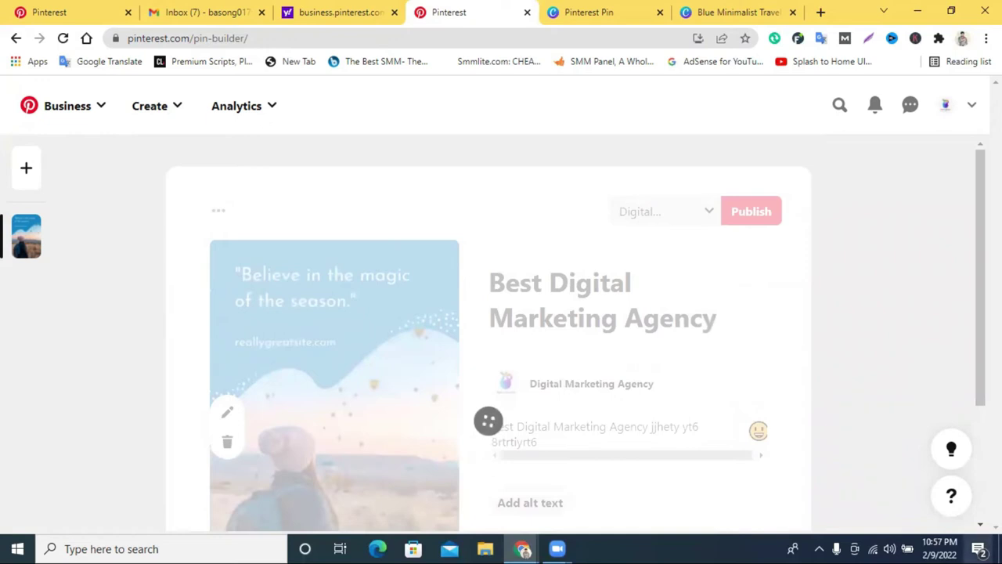
left_click(978, 547)
left_click(978, 548)
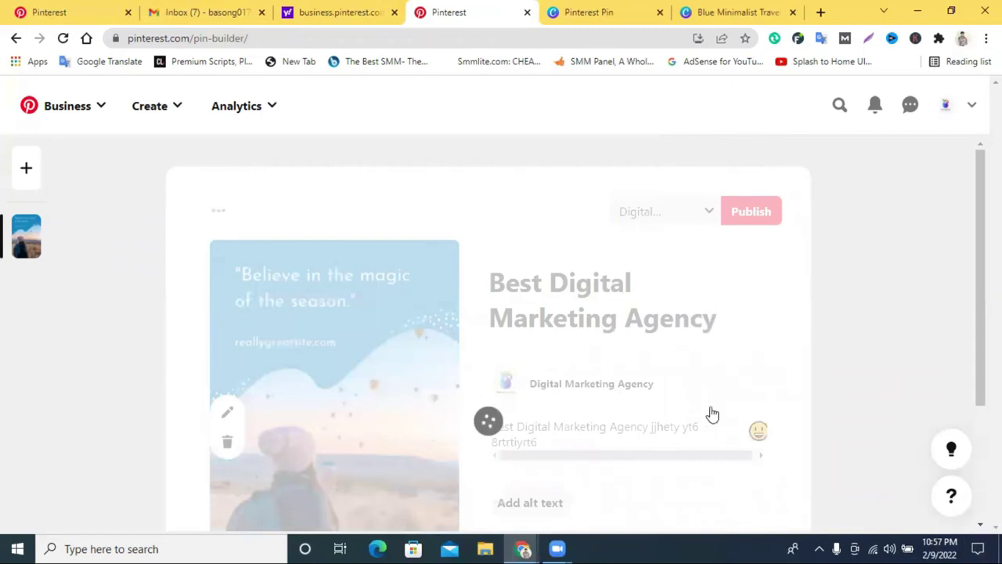
scroll(709, 413, "down", 3)
scroll(709, 413, "up", 3)
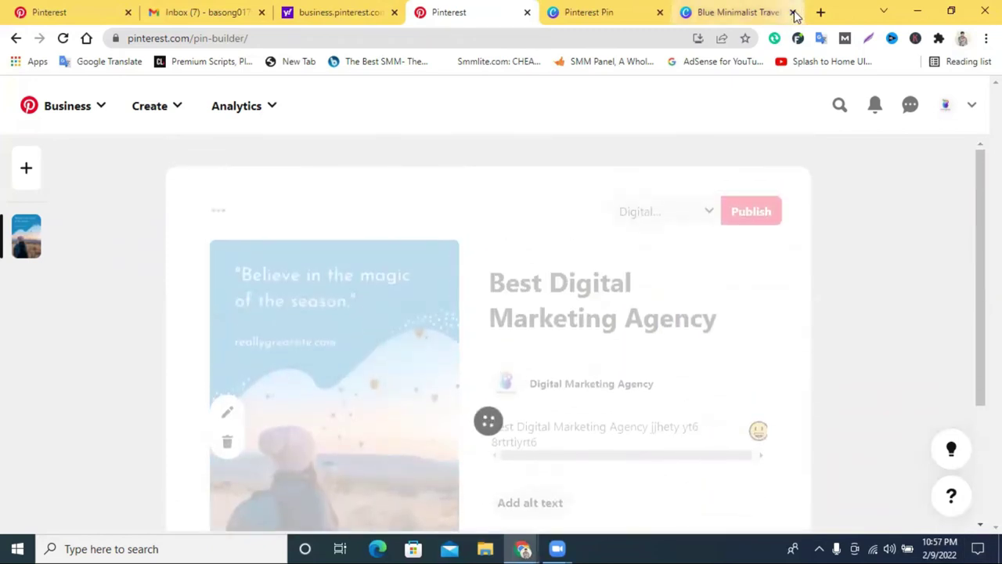
Close the two Canva design tabs and reload the stuck pin builder.
left_click(793, 12)
left_click(793, 13)
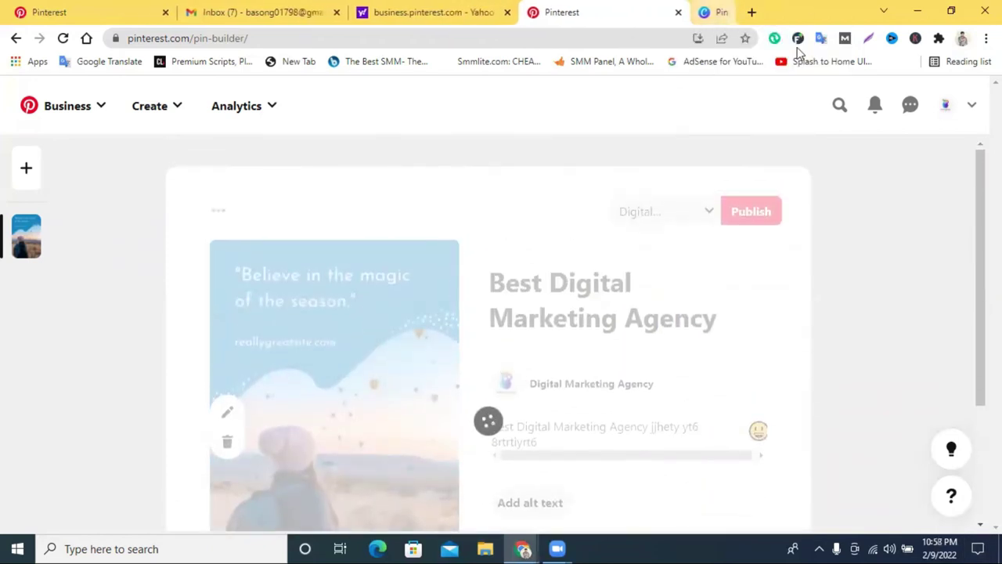
left_click(63, 37)
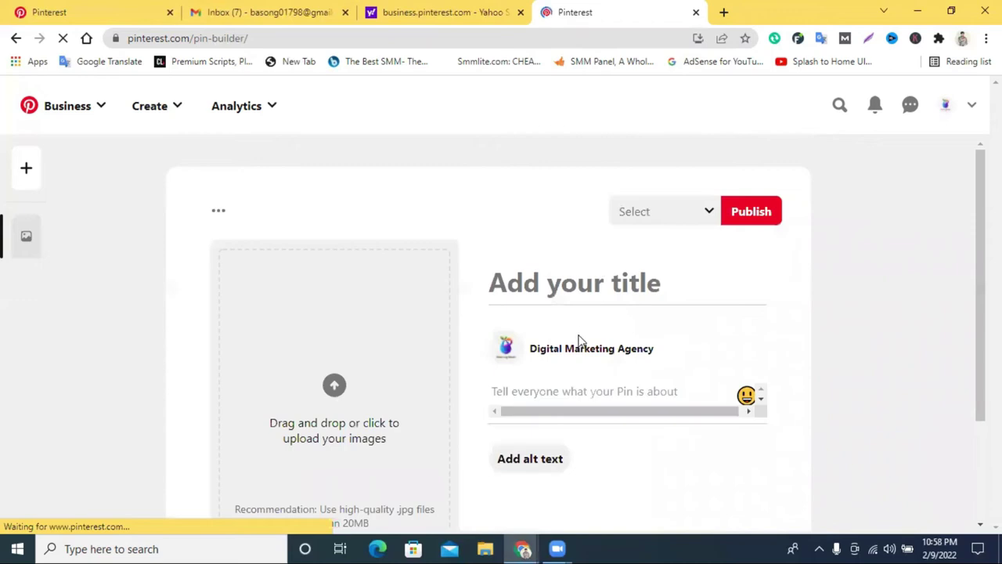
Choose the Digital Marketing board and upload the travel quote image for the pin.
left_click(671, 213)
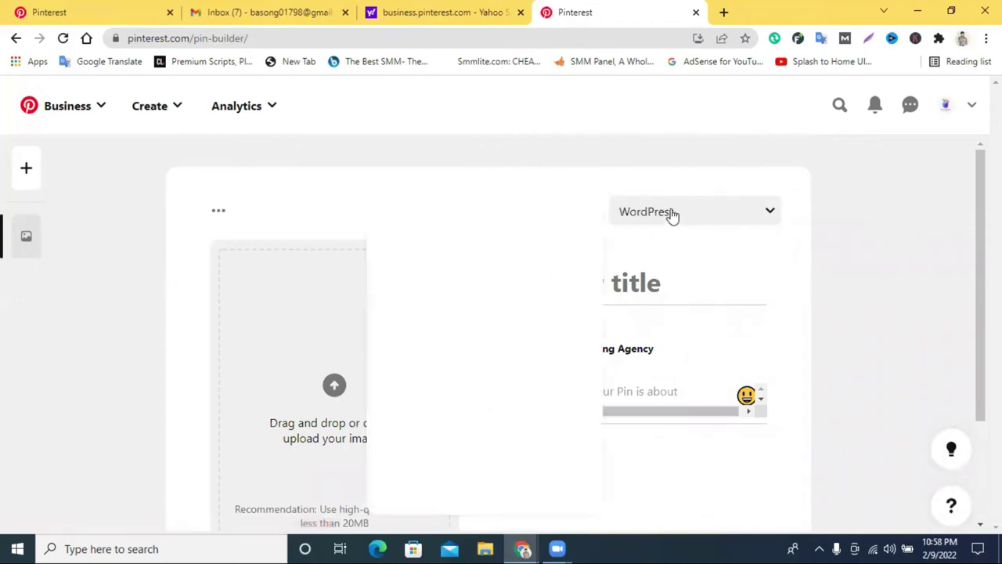
left_click(486, 293)
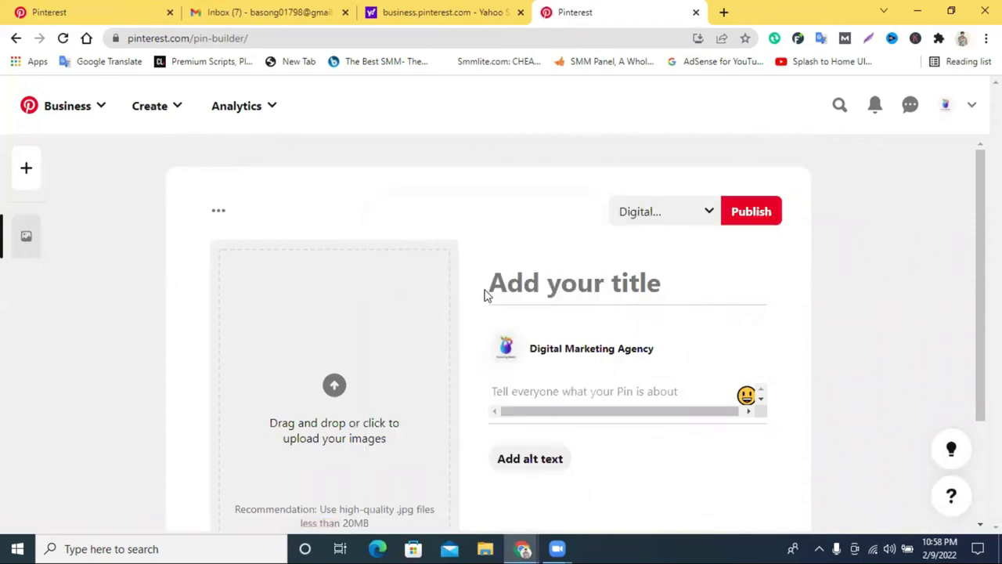
left_click(383, 301)
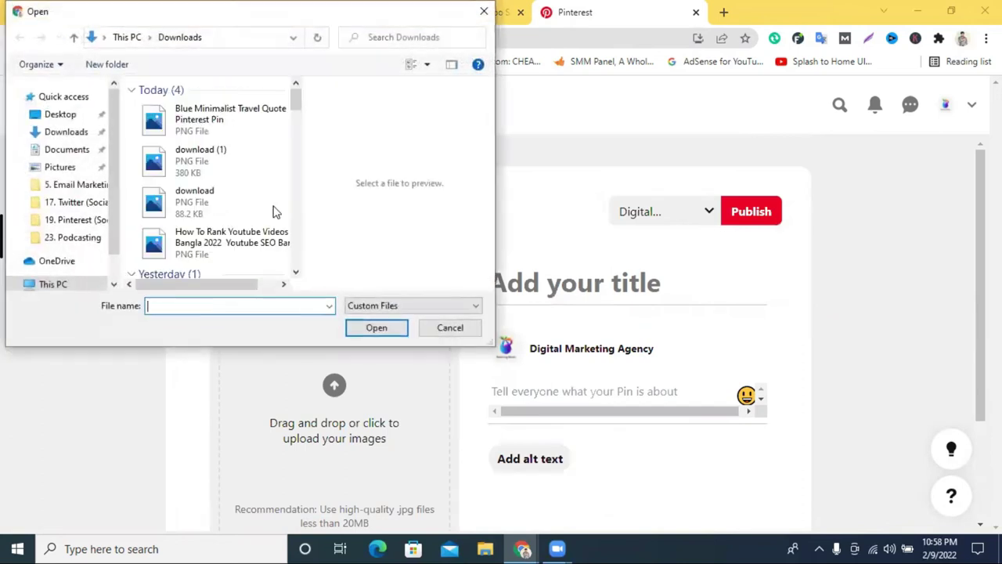
left_click(201, 126)
left_click(368, 324)
Enter title 'hhjhjhj' and description 'gdghjhjhjkhk', paste the codelist.cc link, and publish.
left_click(578, 286)
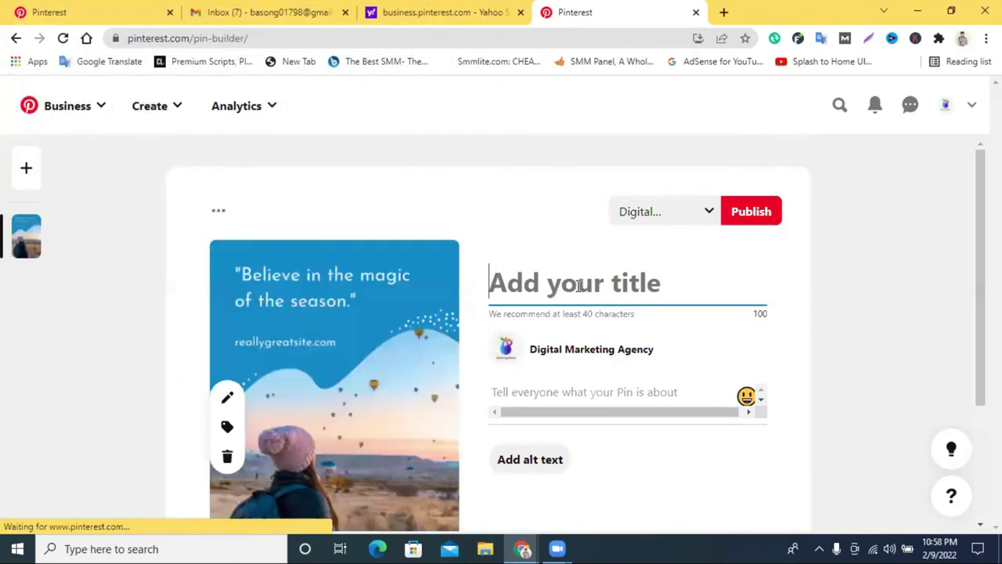
type("hhjhjhj")
left_click(553, 387)
type("gdghjhjhjkhk")
scroll(551, 384, "down", 2)
left_click(521, 395)
type("fsrytyuyfur")
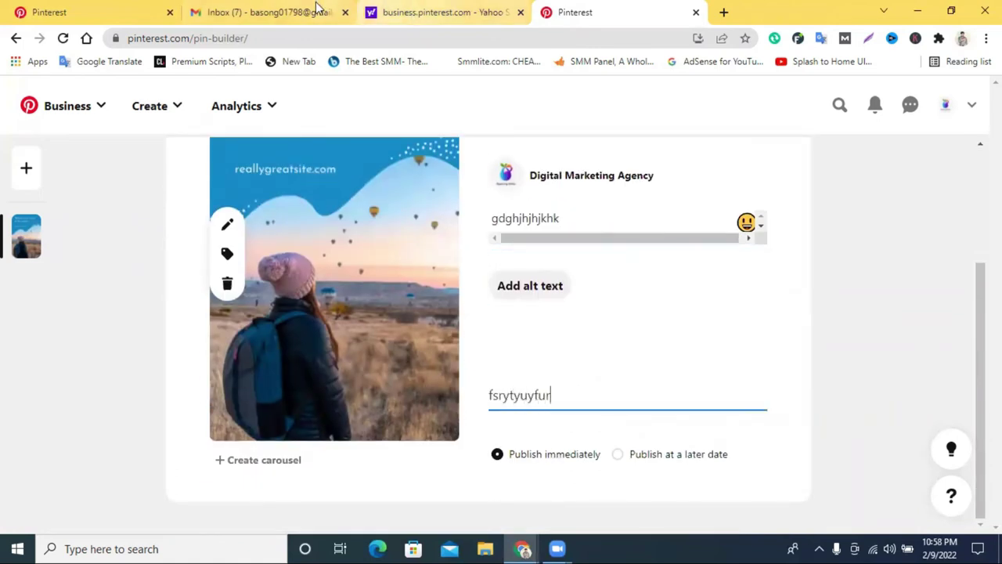
double_click(544, 394)
type("https://www.codelist.cc/")
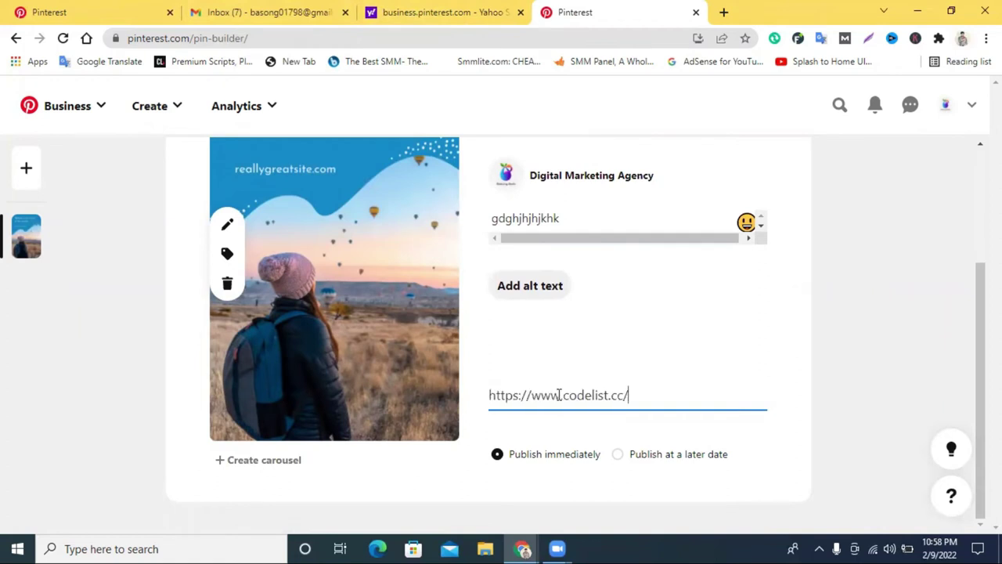
scroll(644, 427, "up", 2)
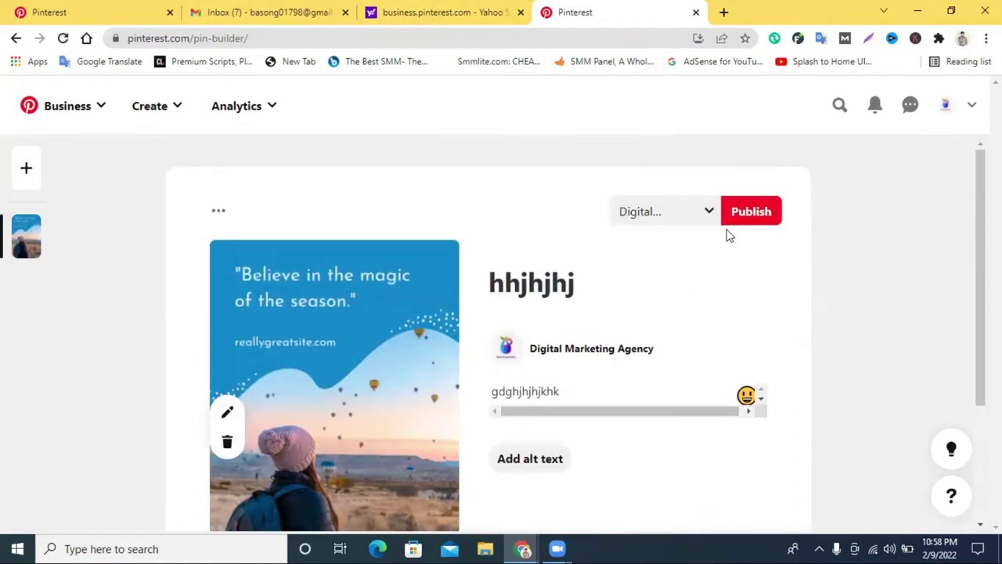
left_click(726, 220)
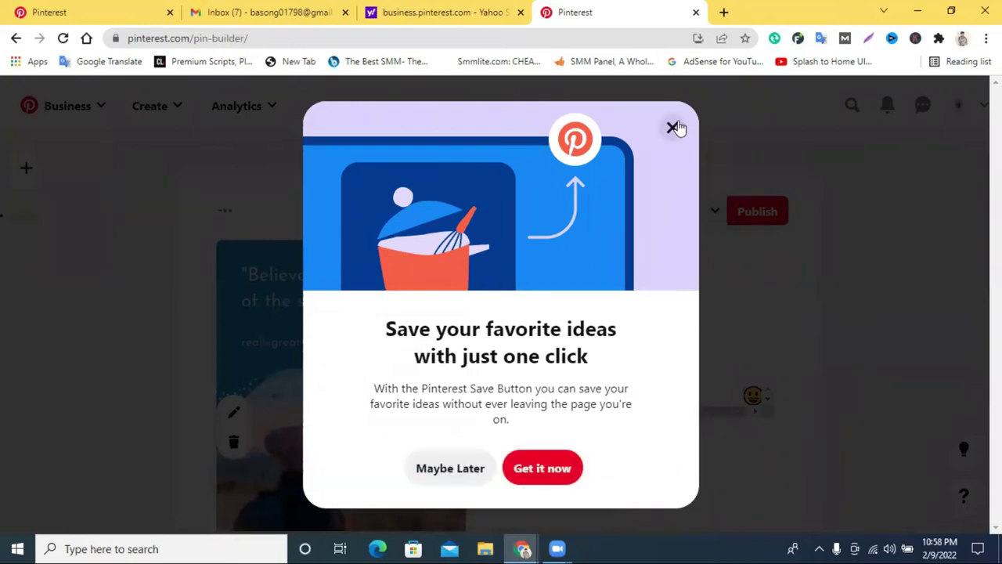
Close the 'Save your favorite ideas' Save Button popup to reach the For you feed.
left_click(718, 465)
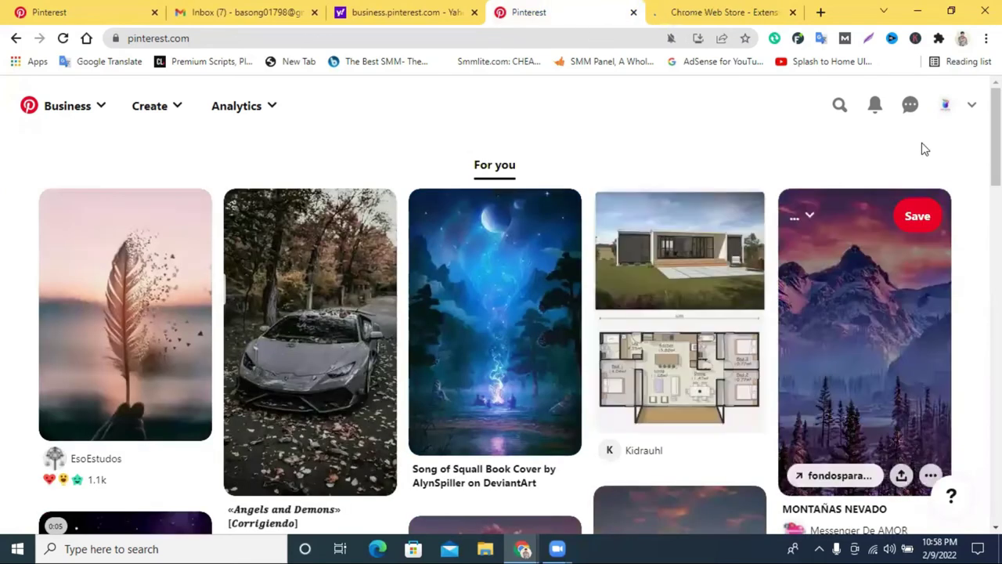
Open the new balloon travel-quote pin from the profile's Created pins.
left_click(945, 105)
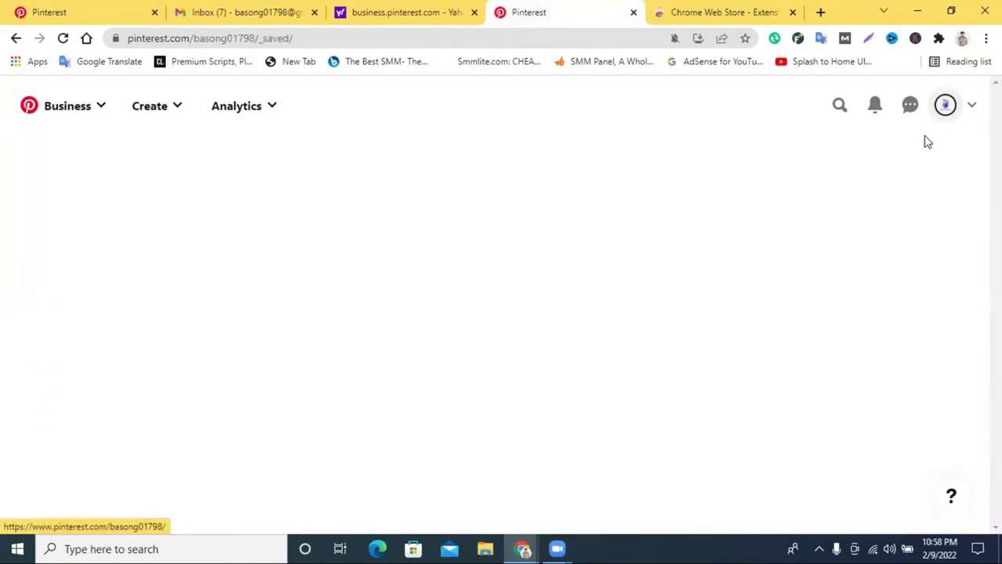
scroll(609, 323, "down", 3)
scroll(611, 325, "down", 1)
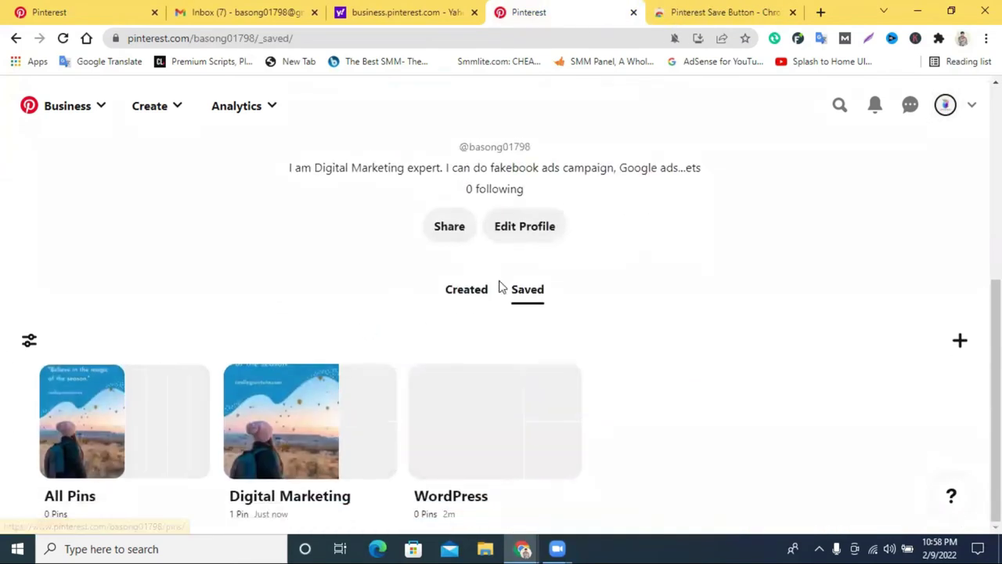
left_click(475, 289)
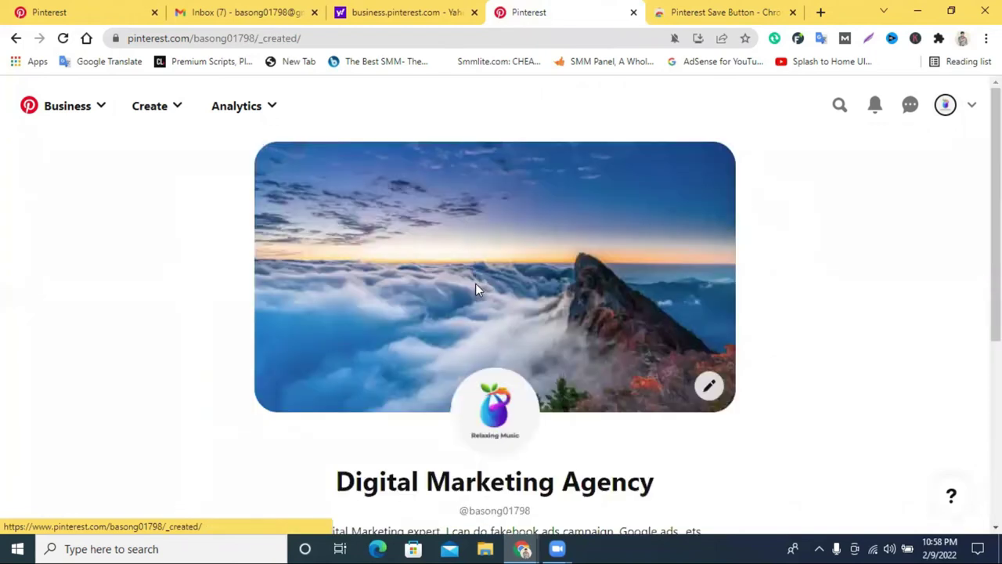
scroll(556, 331, "down", 4)
scroll(668, 316, "up", 2)
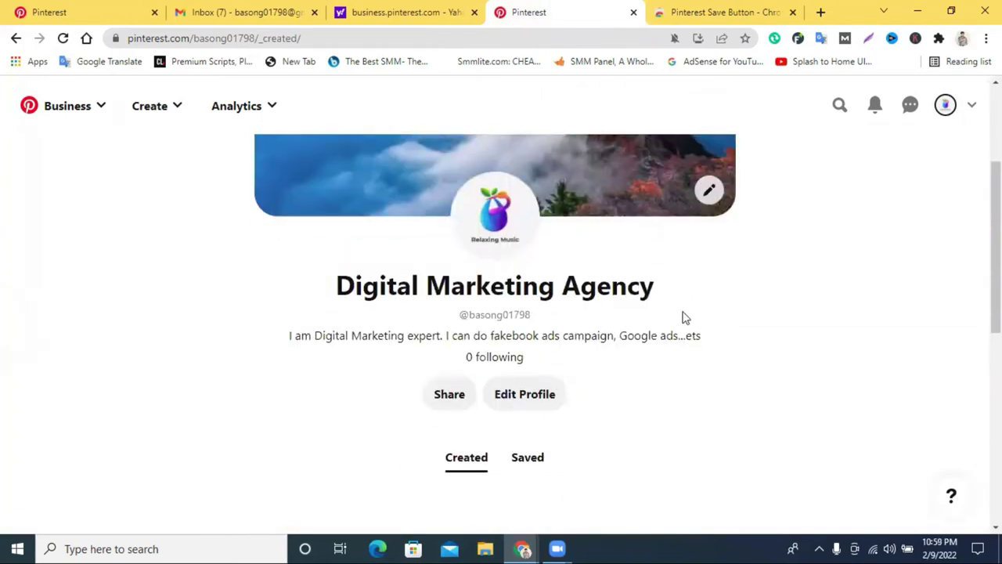
scroll(685, 315, "down", 4)
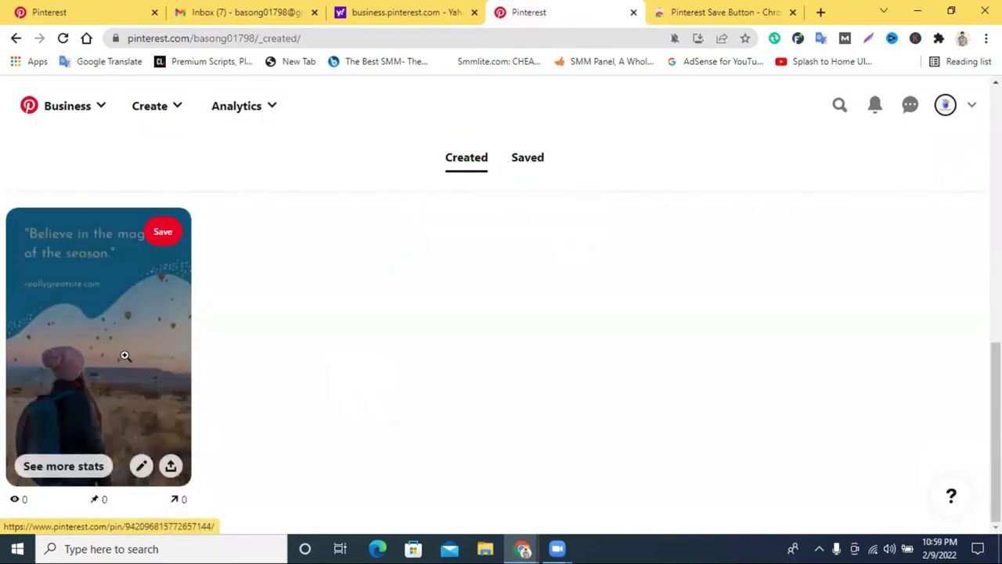
left_click(126, 352)
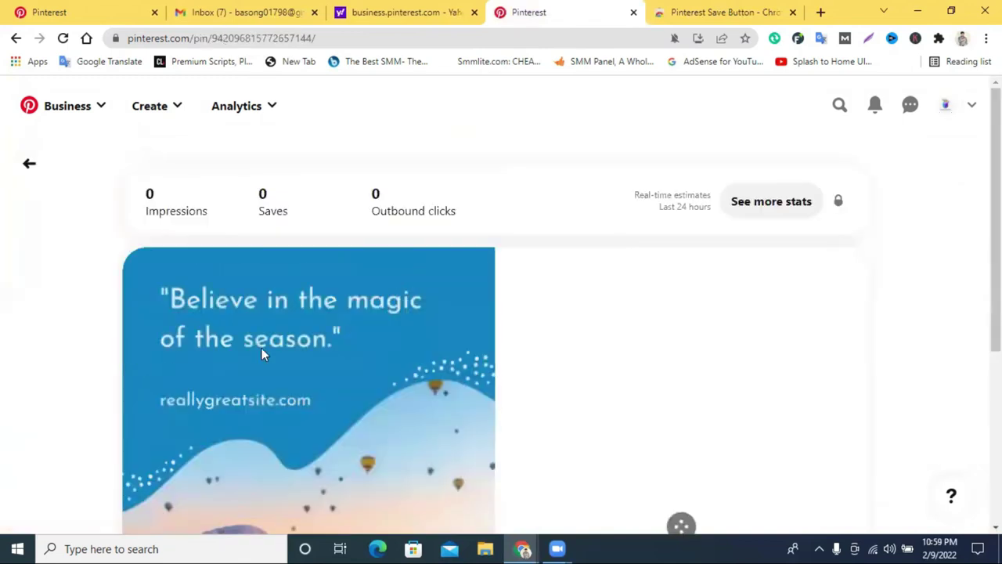
scroll(539, 336, "down", 3)
scroll(309, 351, "down", 2)
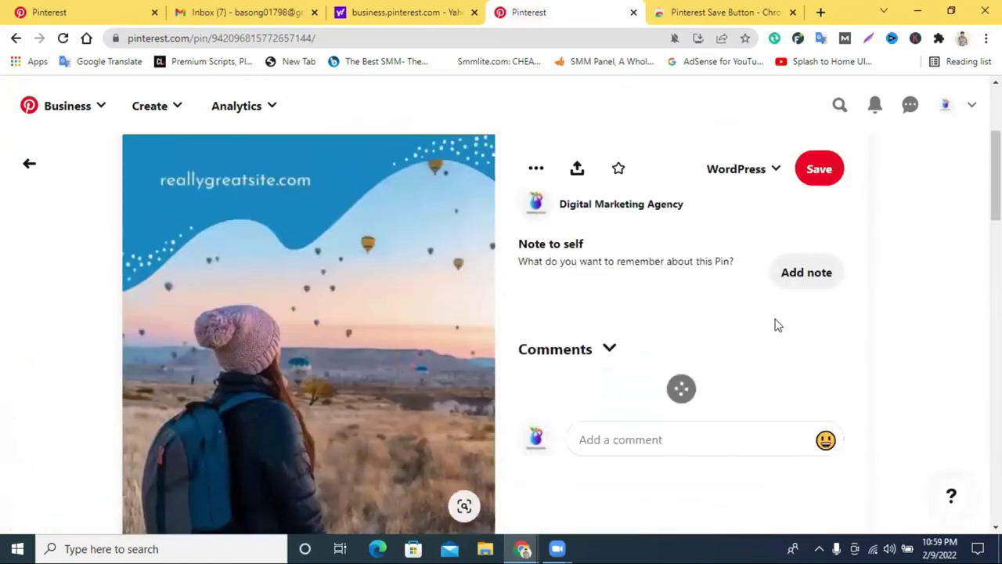
scroll(675, 431, "down", 1)
scroll(382, 366, "up", 2)
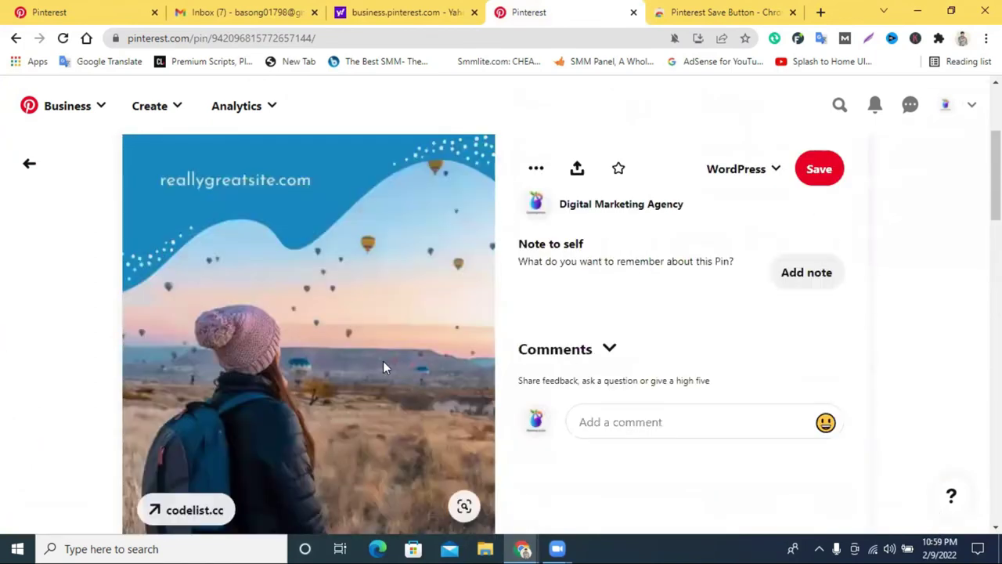
left_click(207, 458)
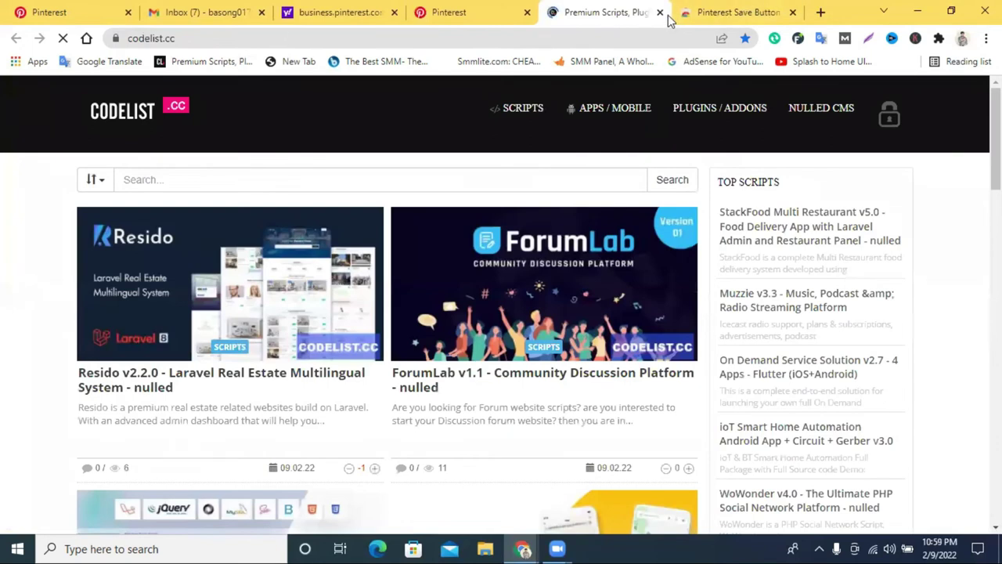
left_click(660, 13)
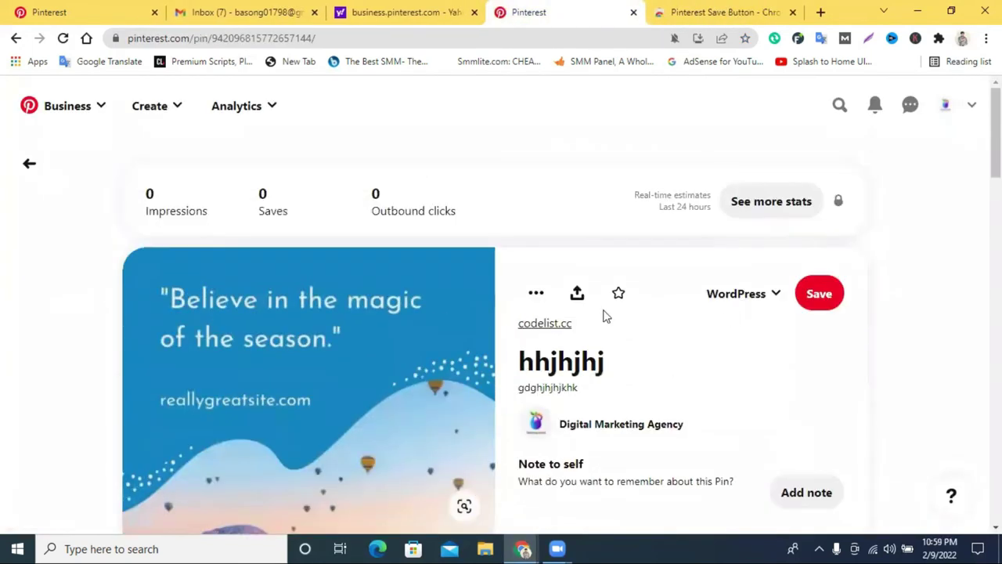
scroll(308, 323, "down", 5)
scroll(723, 309, "up", 5)
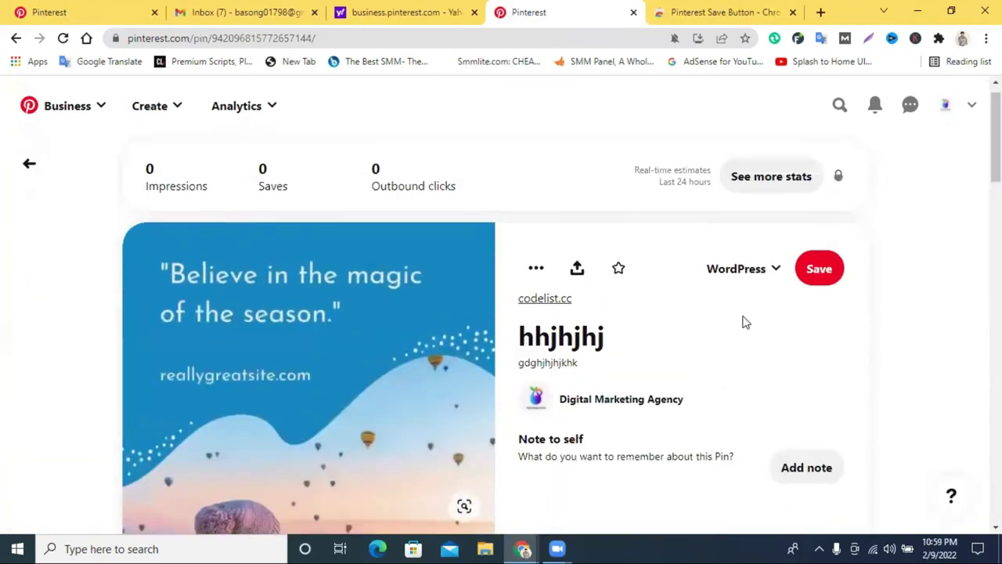
Go back to the Digital Marketing Agency profile and check its Saved boards and + Create menu.
left_click(945, 108)
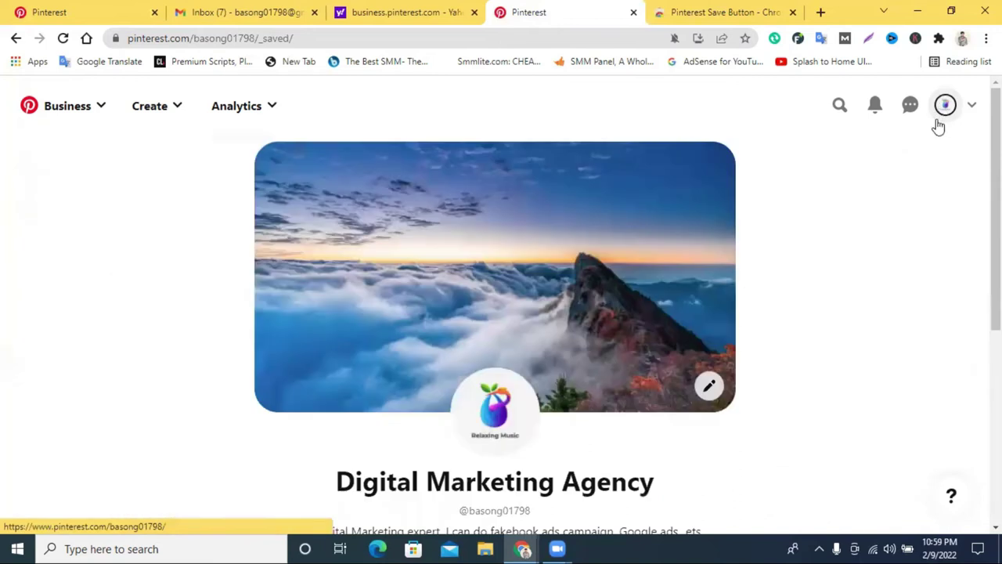
scroll(709, 283, "down", 5)
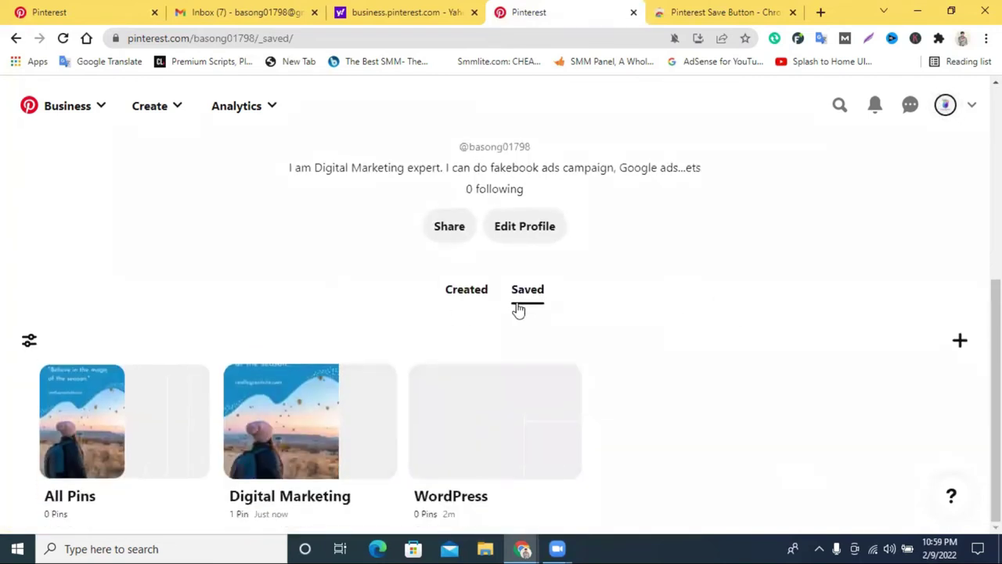
left_click(959, 344)
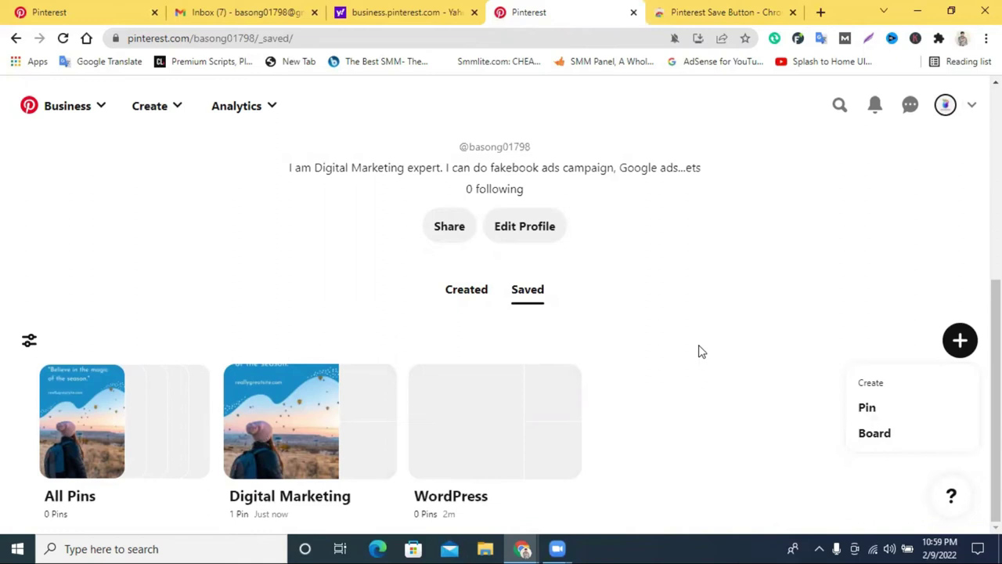
scroll(744, 303, "up", 3)
scroll(747, 303, "down", 3)
scroll(431, 318, "up", 5)
scroll(605, 360, "down", 5)
scroll(606, 360, "up", 5)
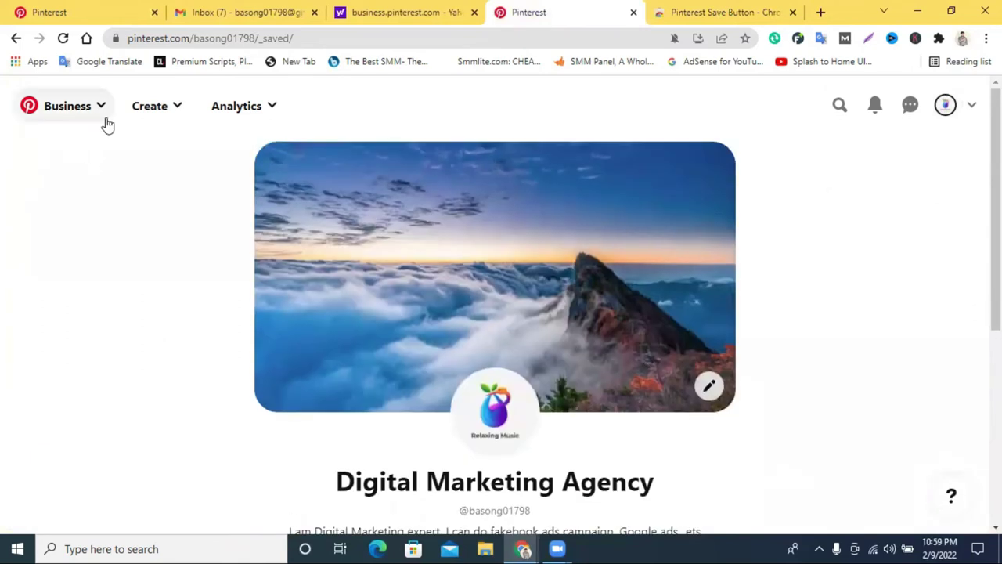
left_click(843, 106)
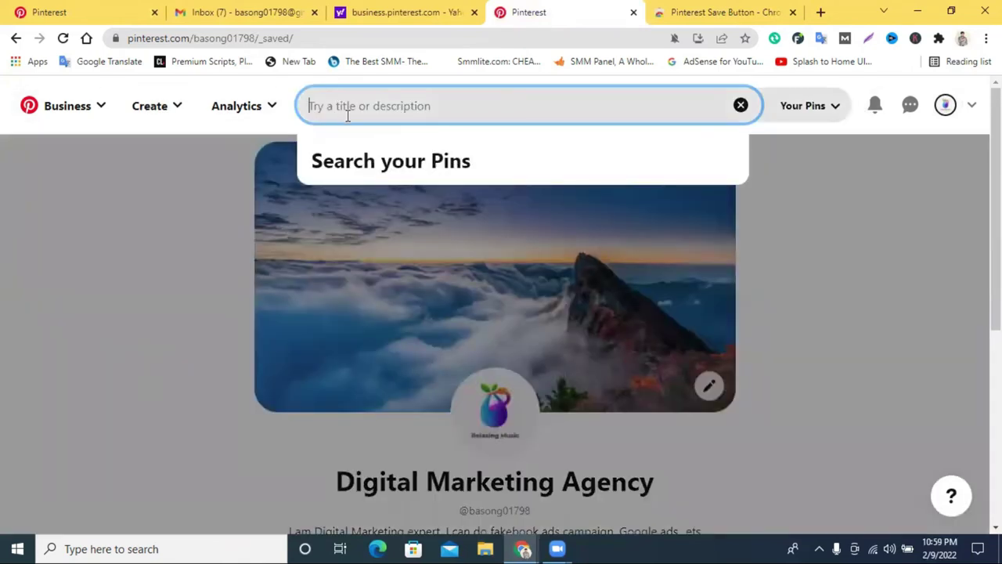
Search 'digital marketing' and save the 'Digital Marketing In 2021: Evolving Trends' pin to WordPress.
type("digital market")
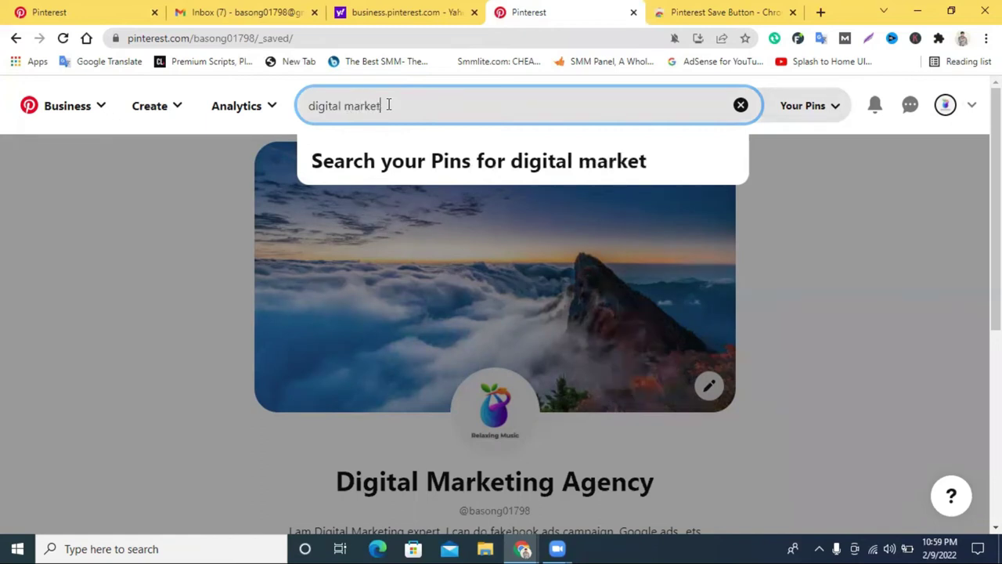
type("ing")
key("Return")
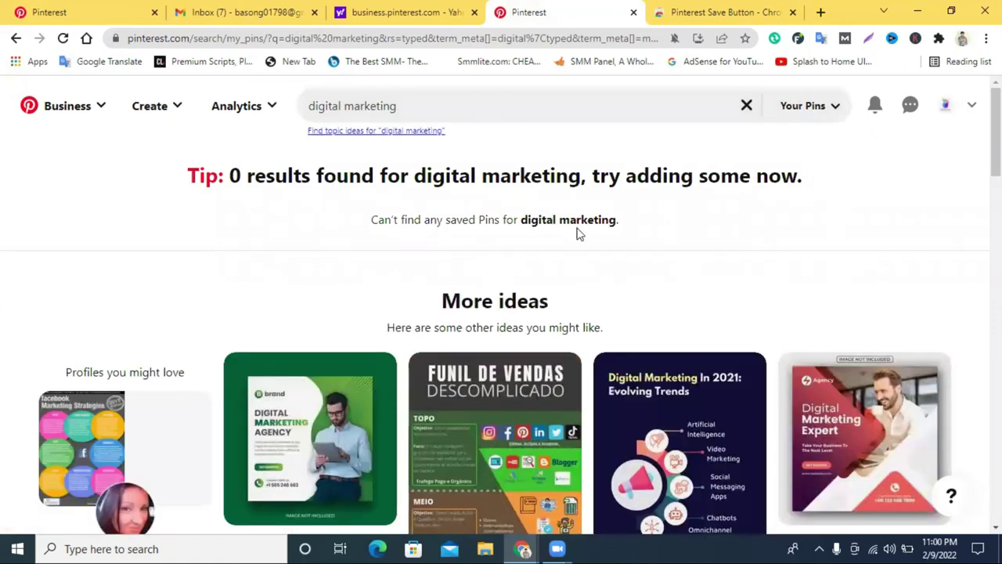
scroll(577, 231, "down", 3)
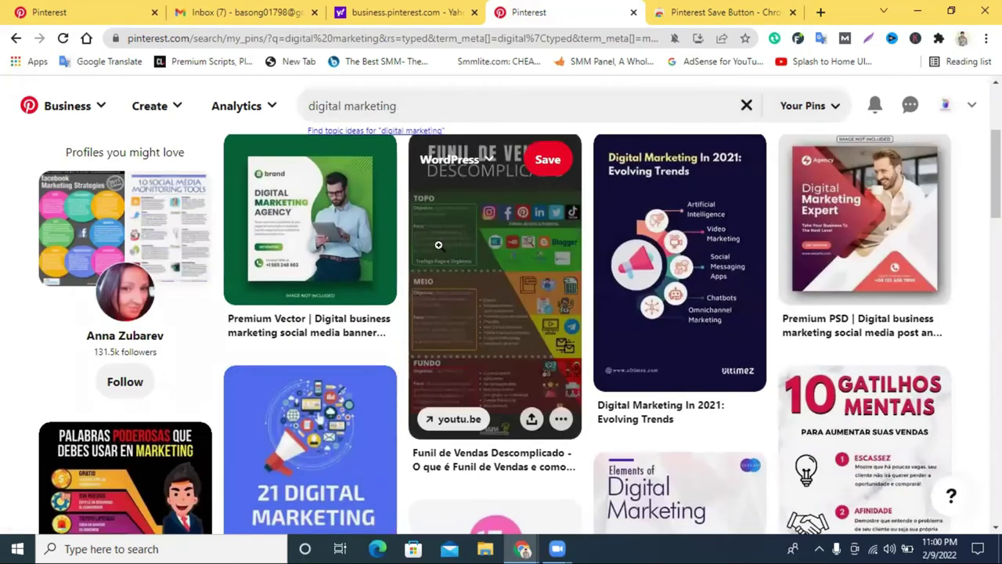
scroll(516, 300, "down", 1)
scroll(516, 301, "up", 1)
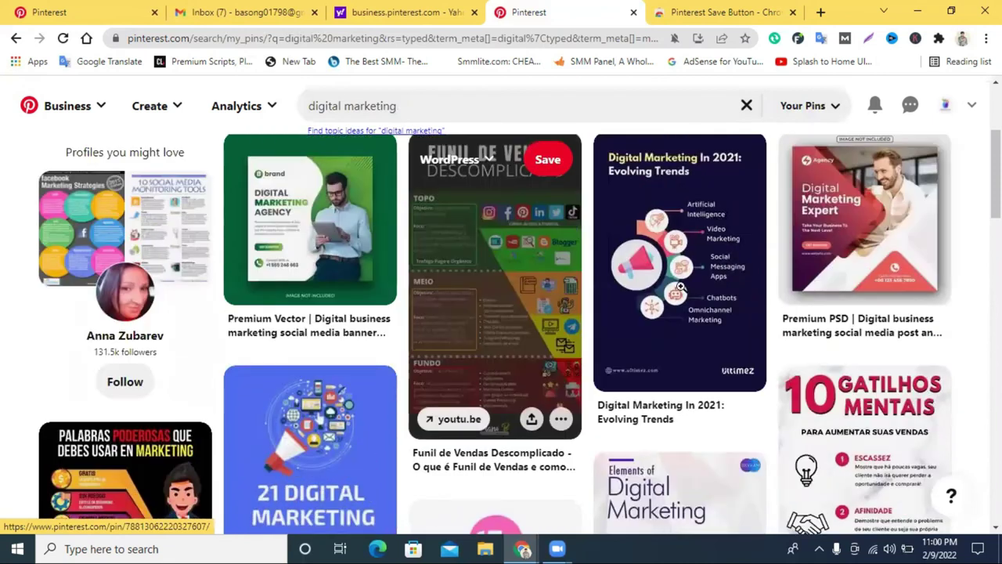
left_click(680, 245)
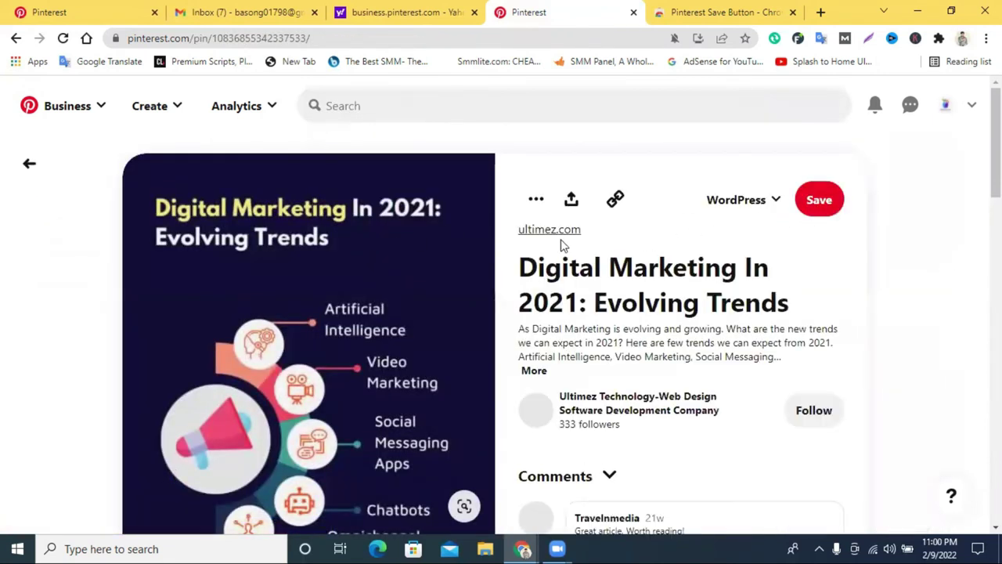
left_click(820, 202)
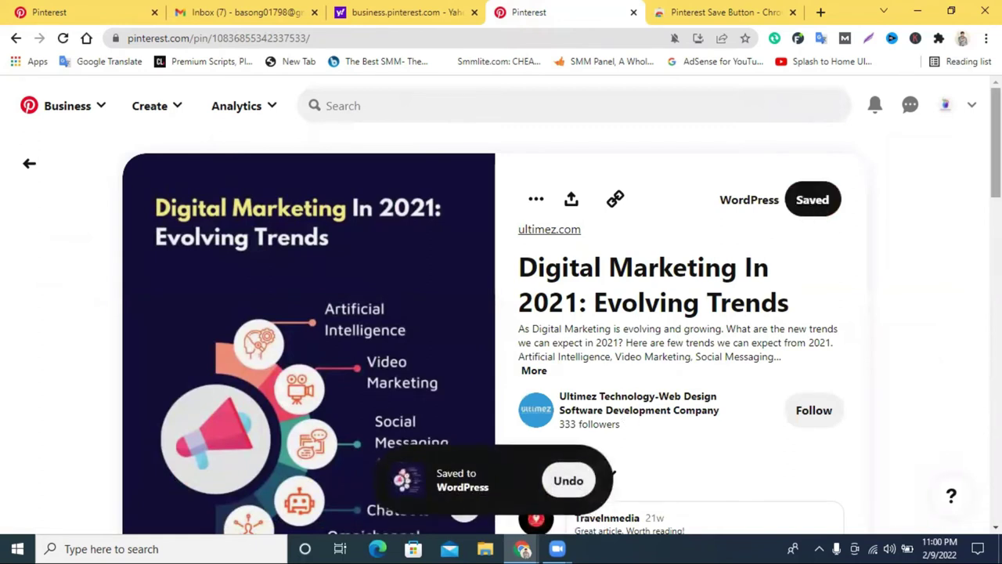
Open the WordPress board from the profile's Saved boards.
left_click(943, 110)
scroll(590, 352, "down", 5)
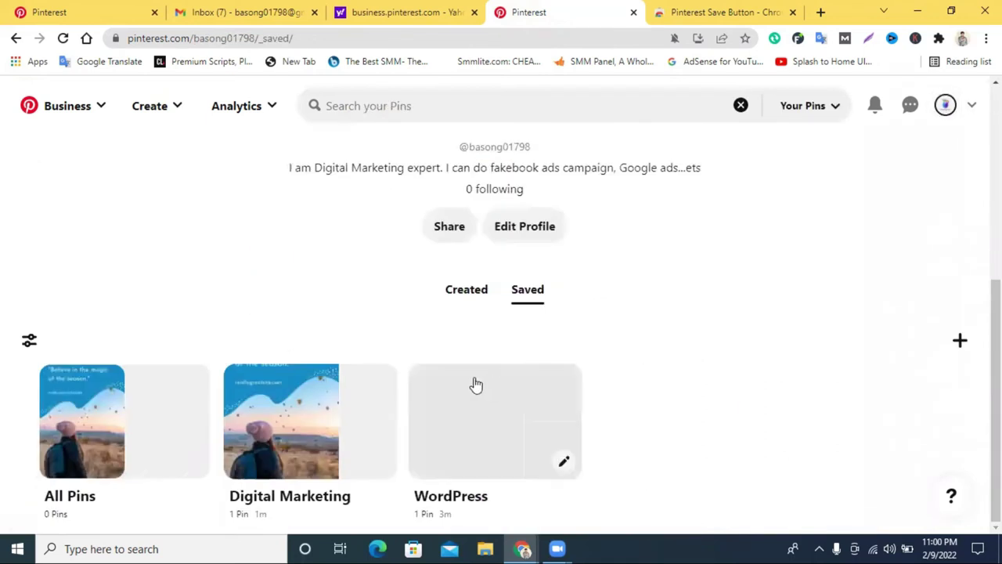
left_click(468, 298)
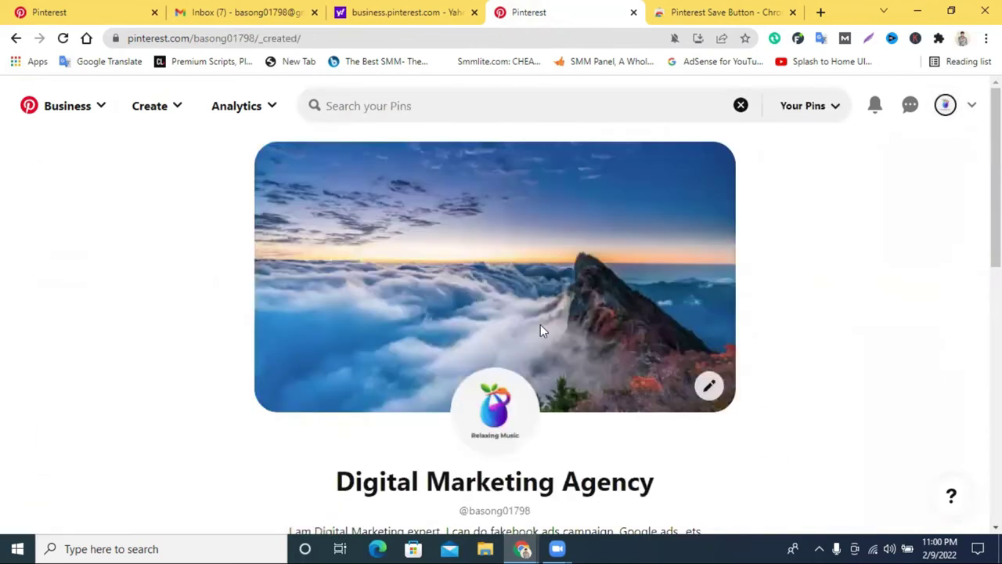
left_click(539, 224)
scroll(604, 259, "down", 5)
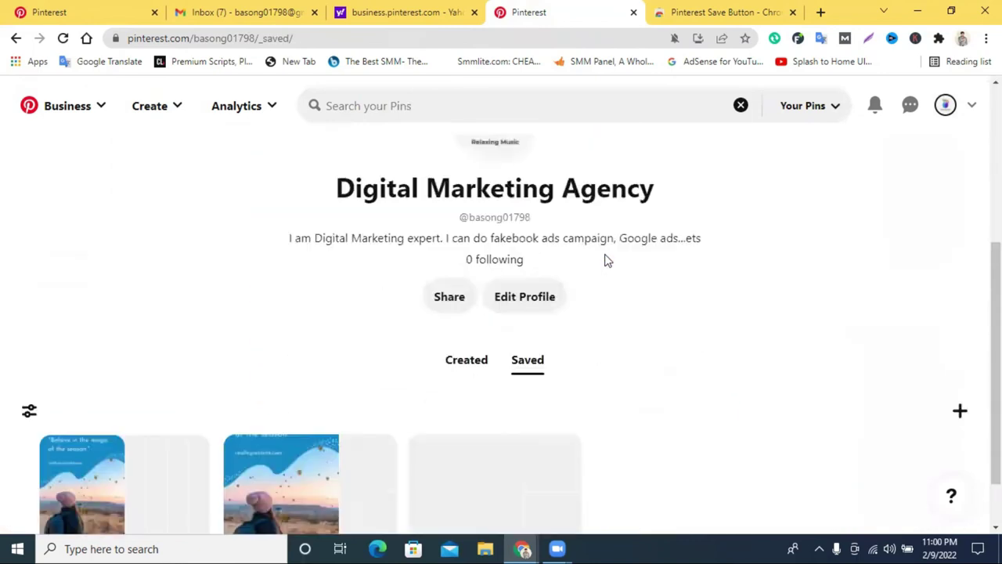
left_click(484, 428)
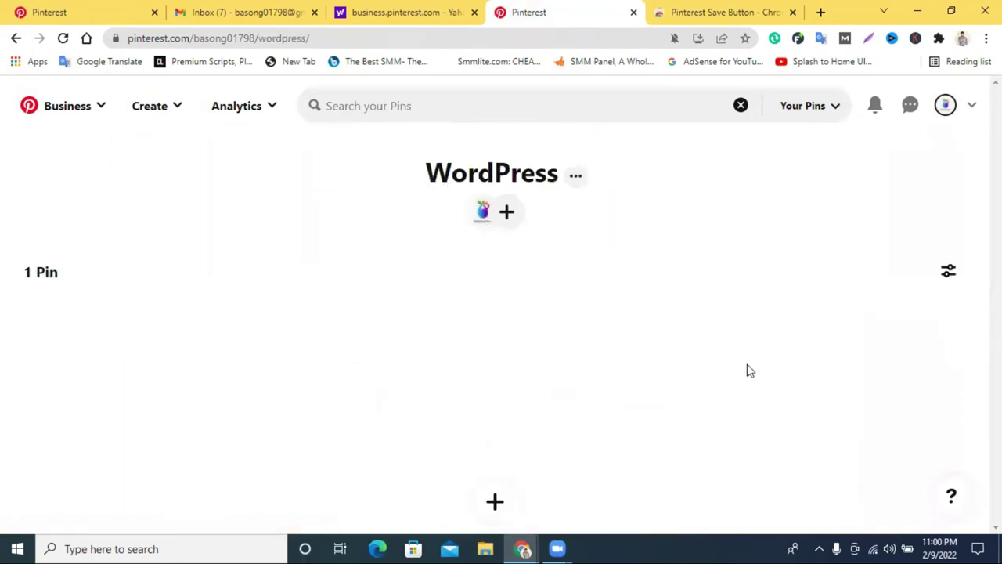
Review the board's Digital Marketing In 2021 pin and close the 'Search your Pins' bar.
scroll(510, 337, "down", 3)
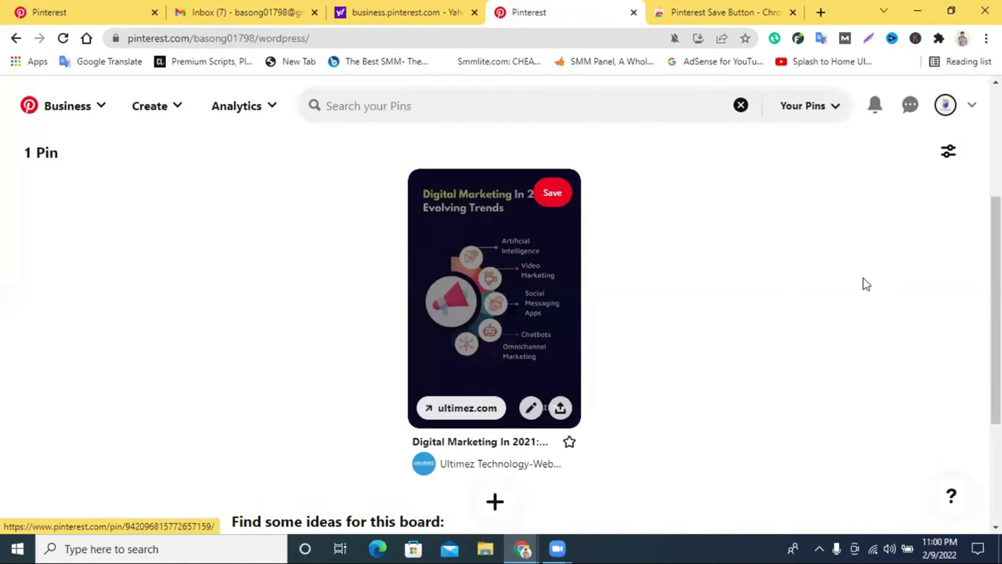
scroll(863, 282, "up", 3)
scroll(757, 258, "down", 3)
scroll(470, 344, "up", 2)
scroll(468, 351, "down", 2)
scroll(469, 352, "down", 1)
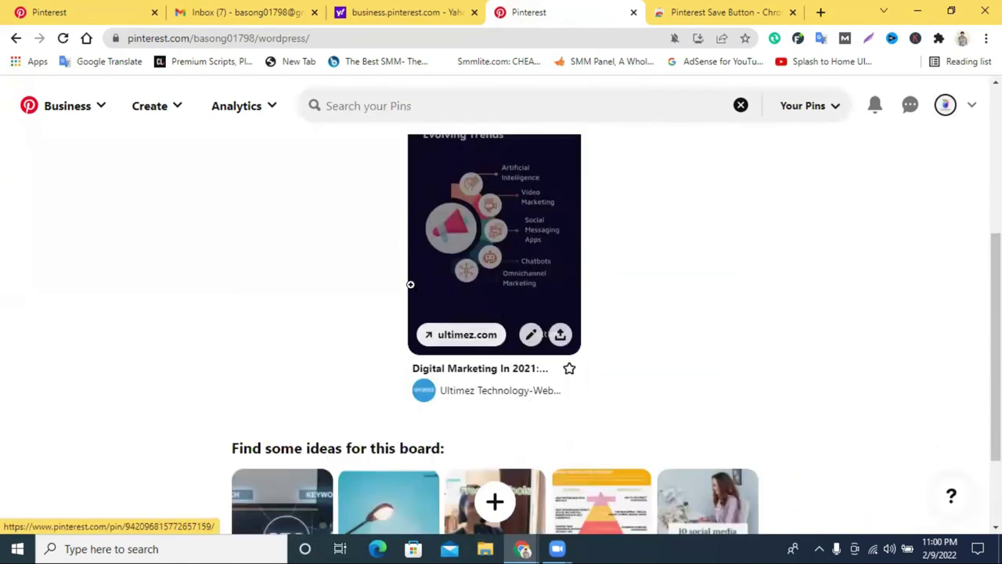
scroll(481, 285, "up", 3)
scroll(493, 266, "down", 4)
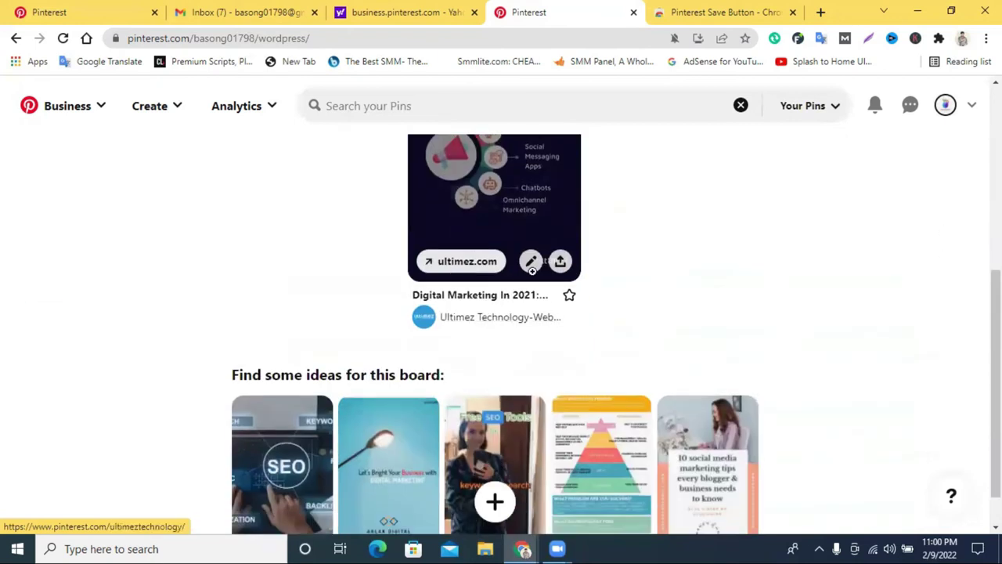
scroll(497, 259, "up", 5)
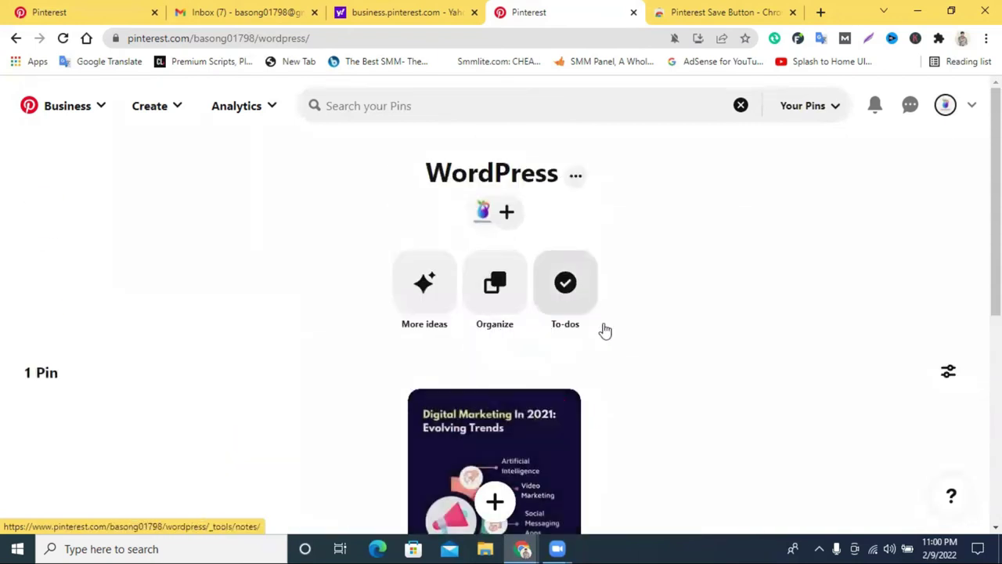
scroll(447, 420, "down", 3)
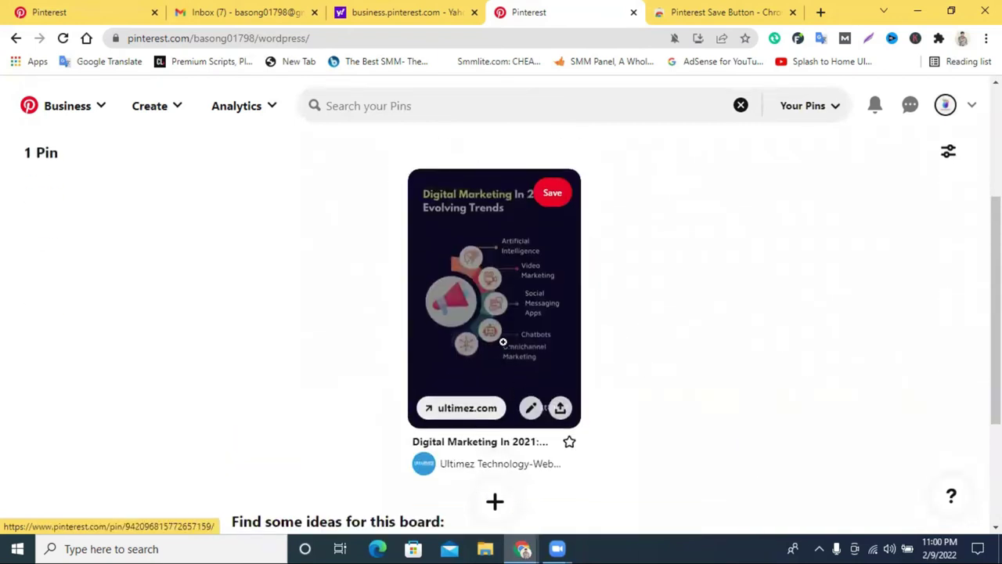
scroll(468, 319, "up", 2)
scroll(468, 320, "up", 1)
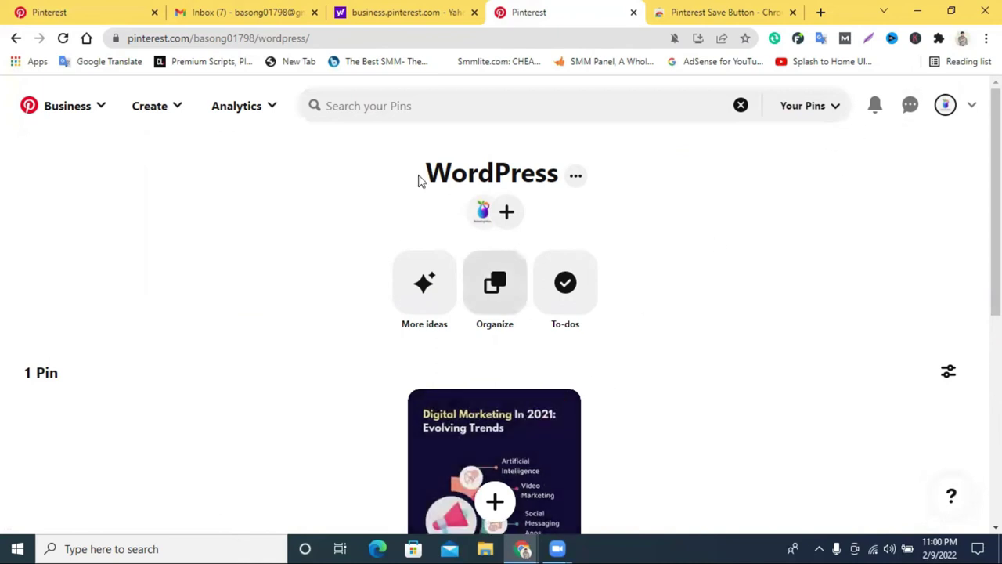
left_click(749, 109)
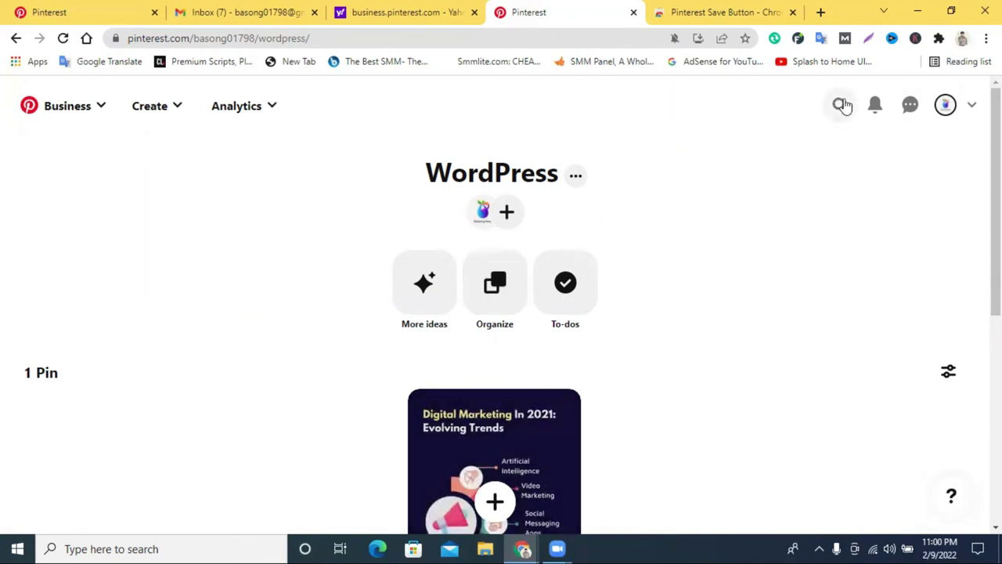
Search 'digital marketing', switch to Profiles results, and open a social media marketing account.
left_click(840, 105)
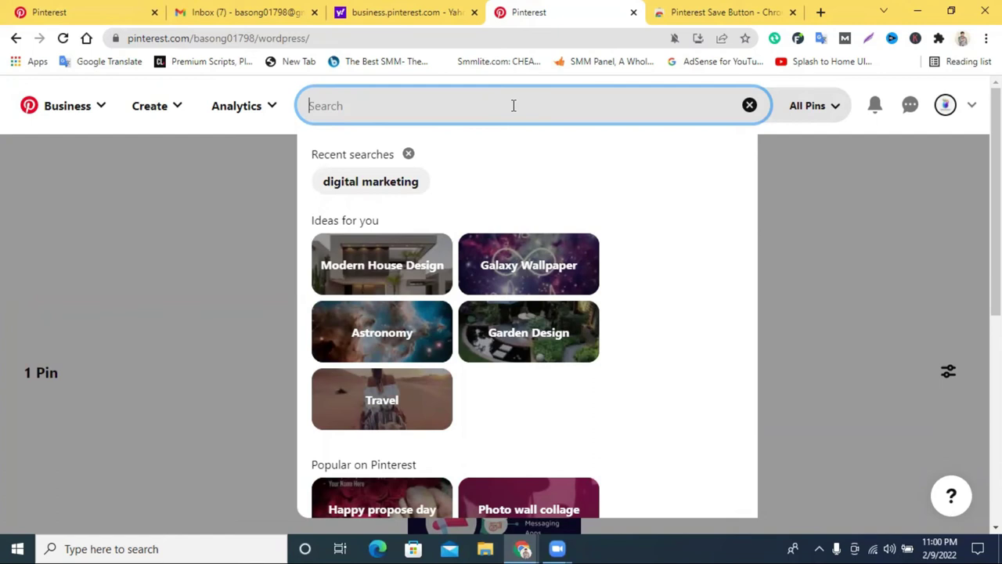
type("digital marketing")
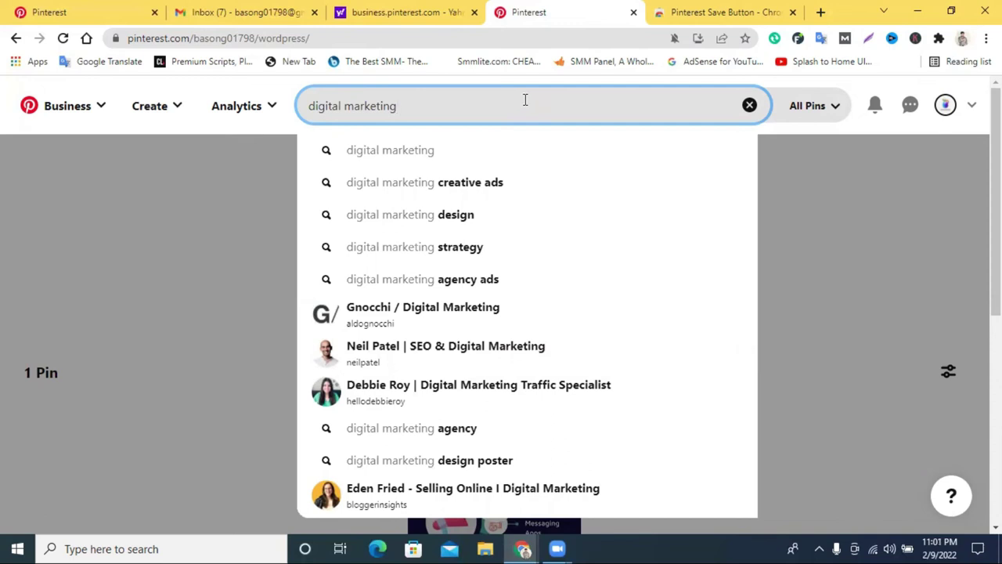
left_click(466, 150)
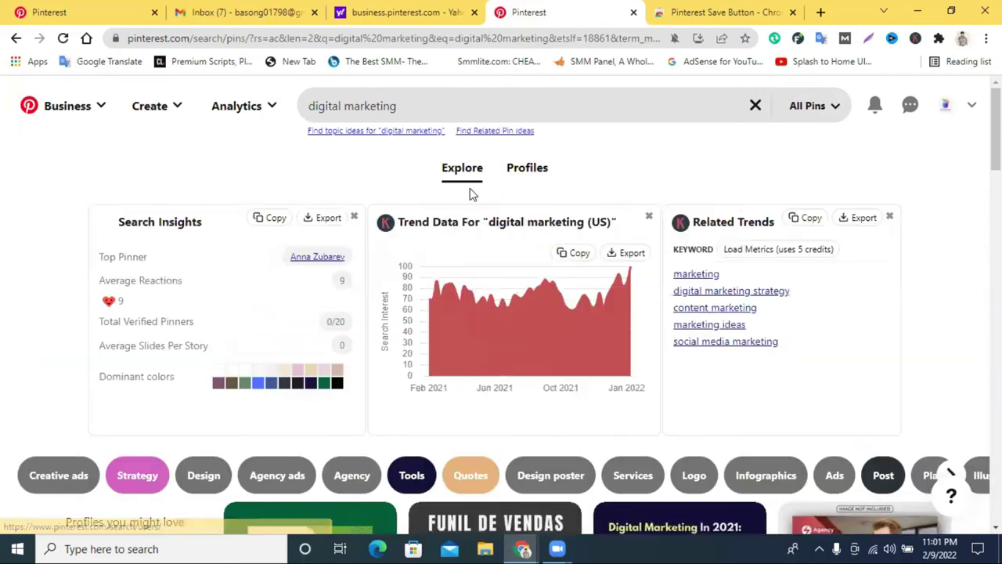
left_click(519, 174)
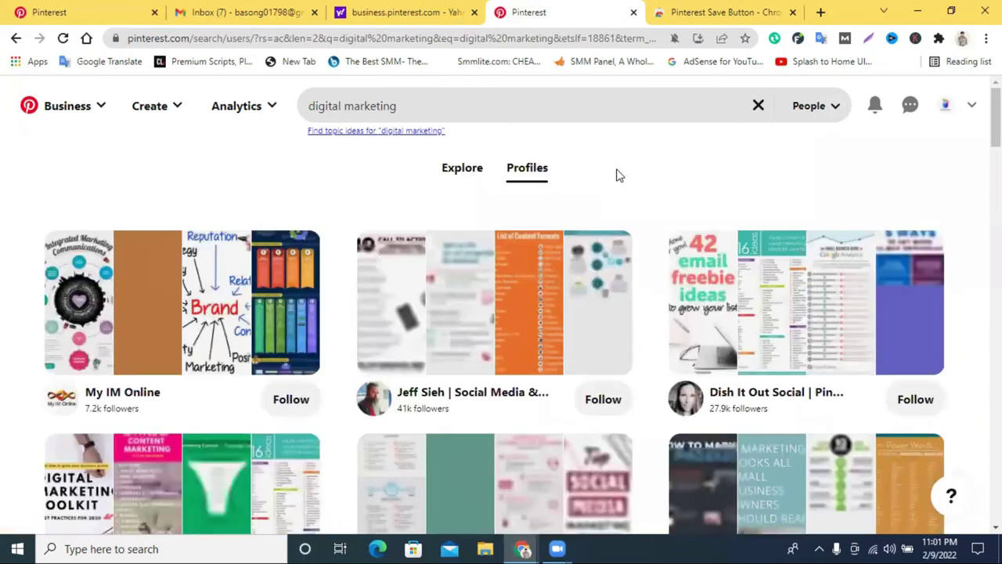
scroll(465, 314, "down", 2)
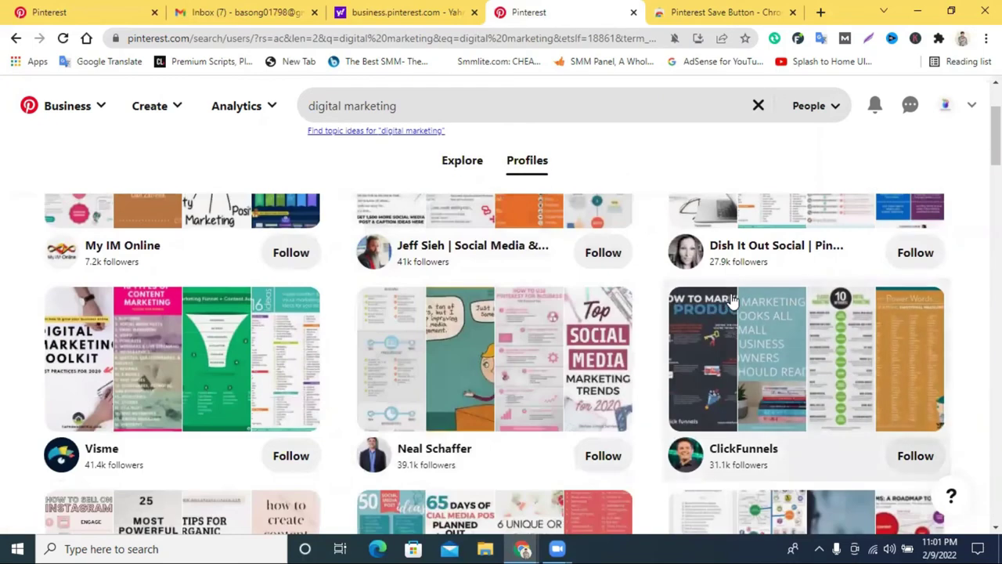
scroll(385, 321, "down", 3)
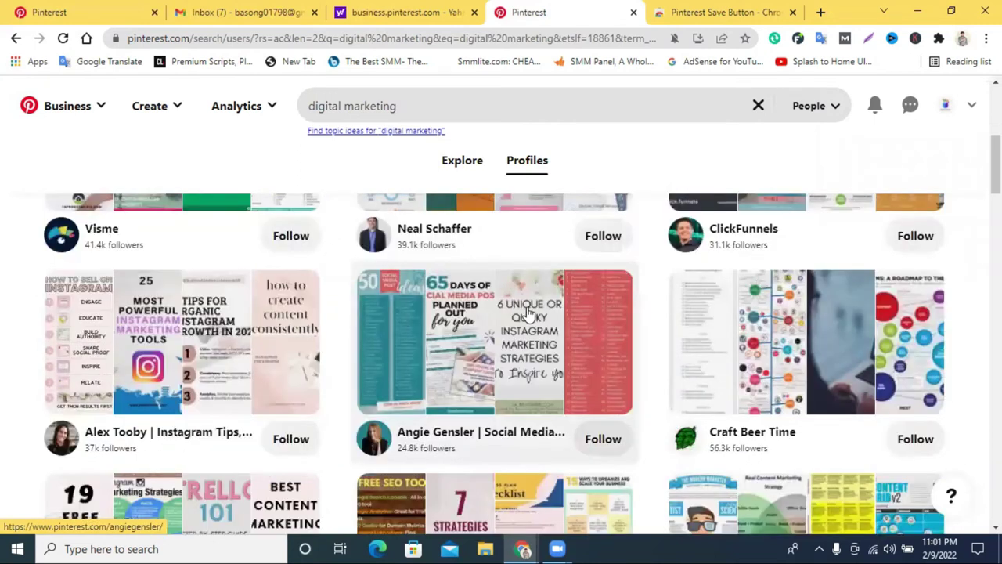
scroll(430, 237, "up", 5)
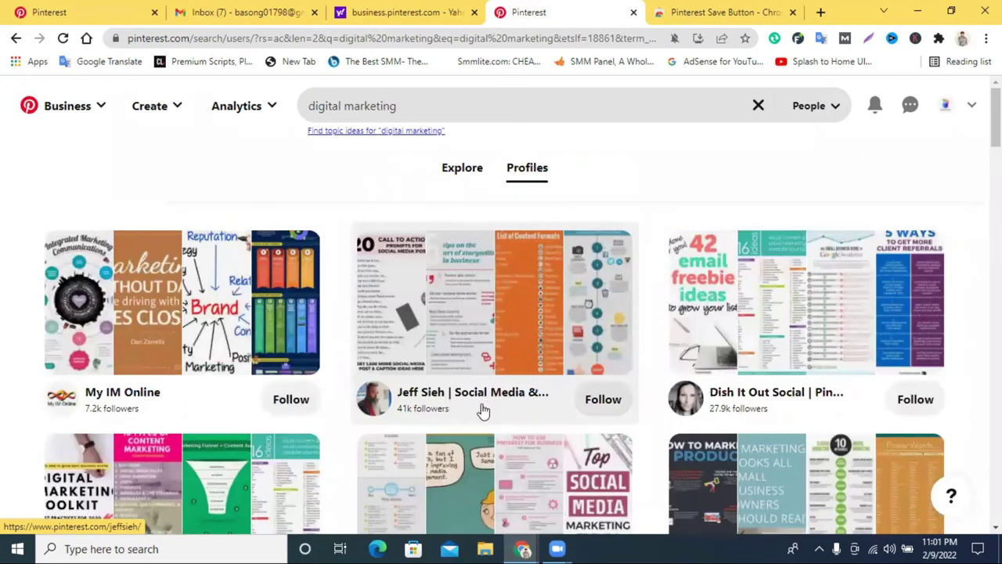
left_click(417, 399)
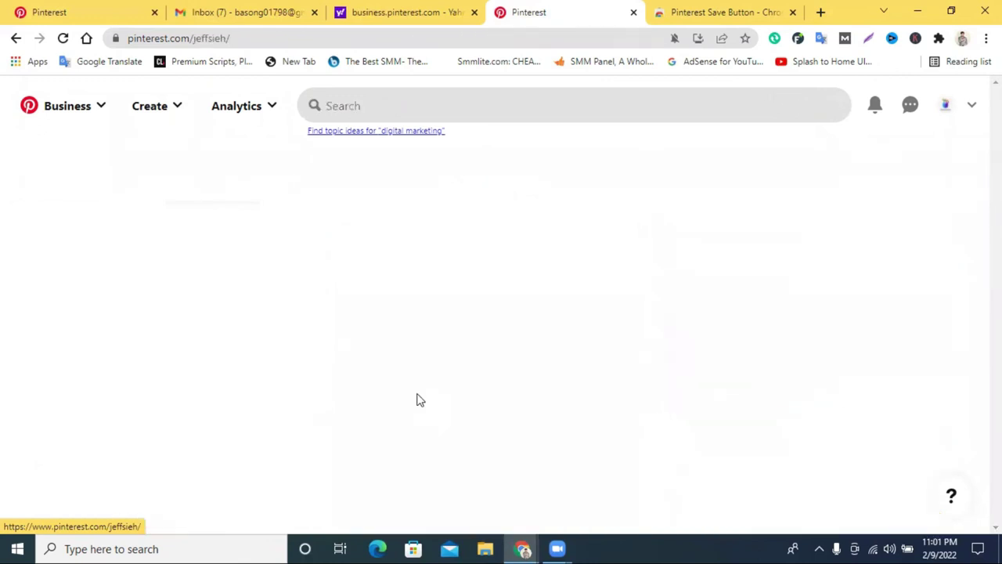
Follow the social media marketing account, noting its monthly views and follower count.
scroll(560, 338, "down", 3)
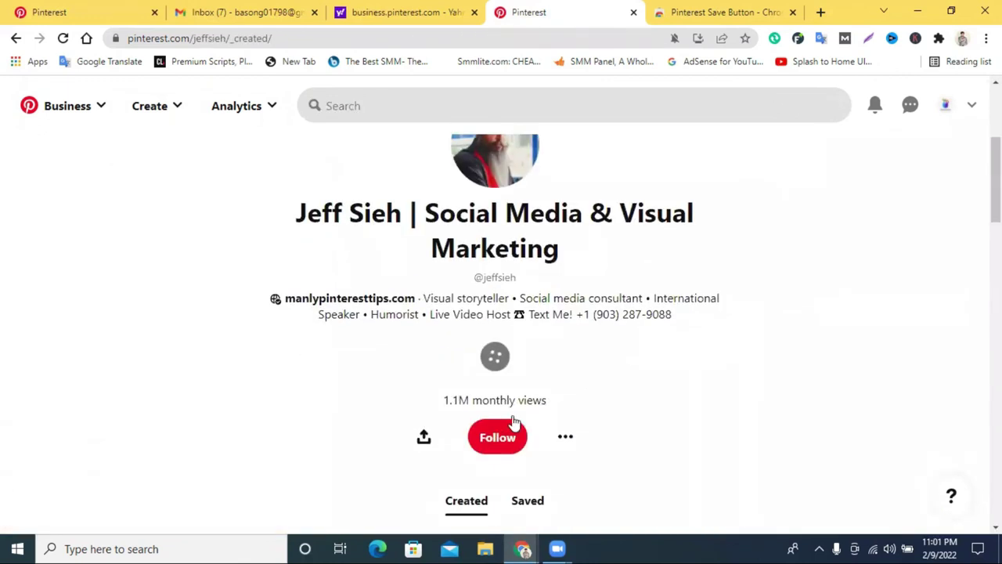
left_click(476, 398)
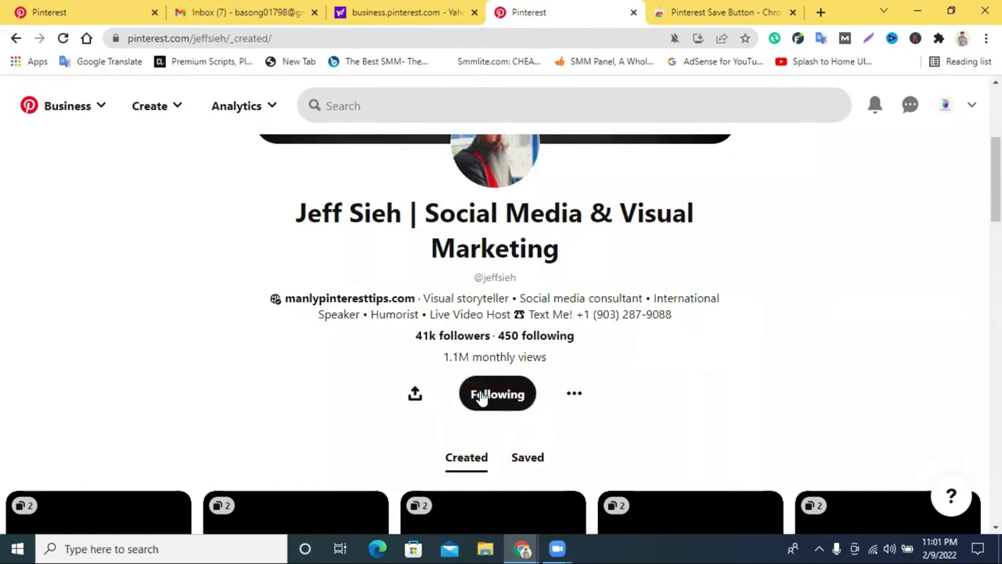
left_click_drag(452, 357, 550, 362)
left_click(641, 373)
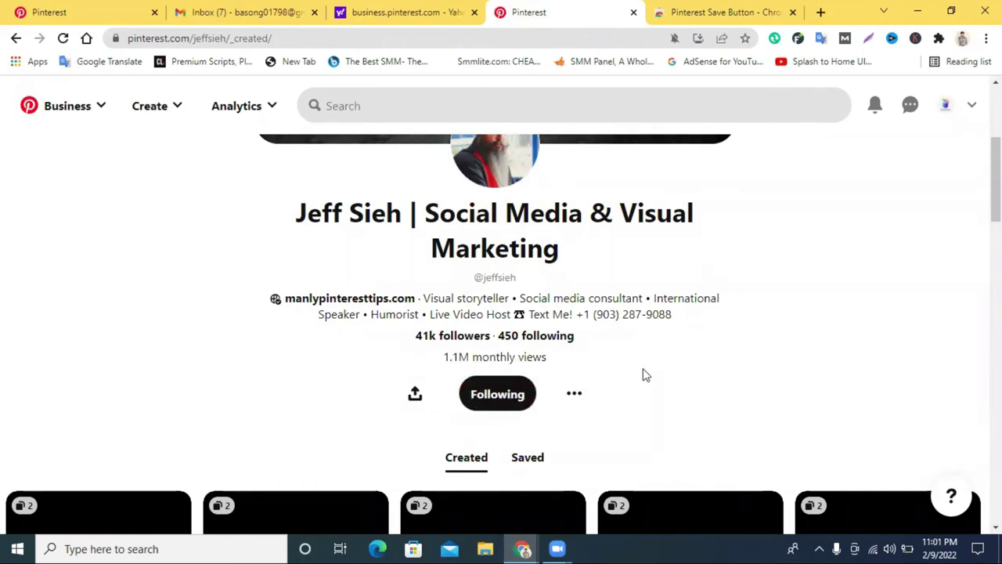
left_click_drag(431, 340, 407, 344)
left_click(444, 354)
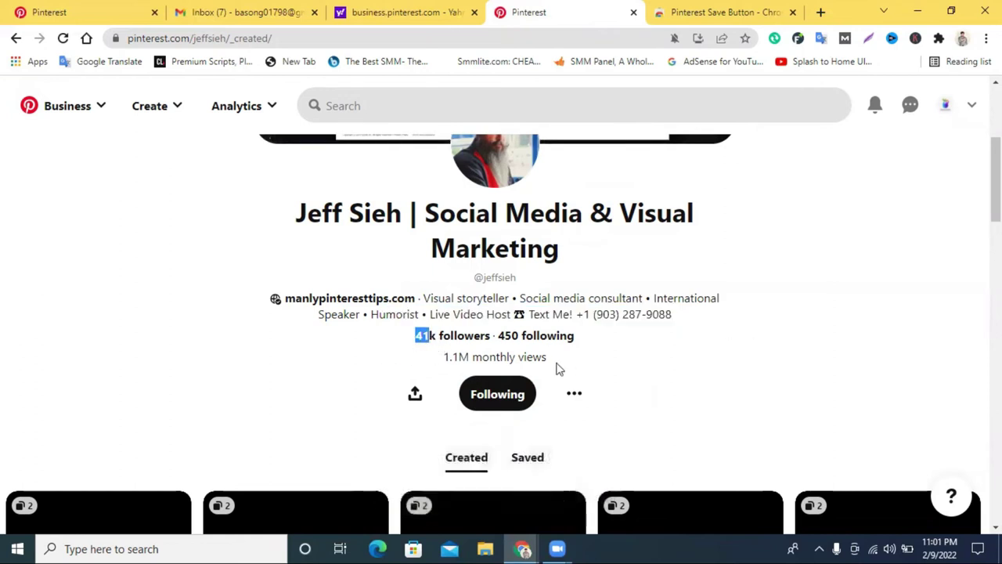
scroll(590, 353, "up", 3)
scroll(590, 353, "down", 5)
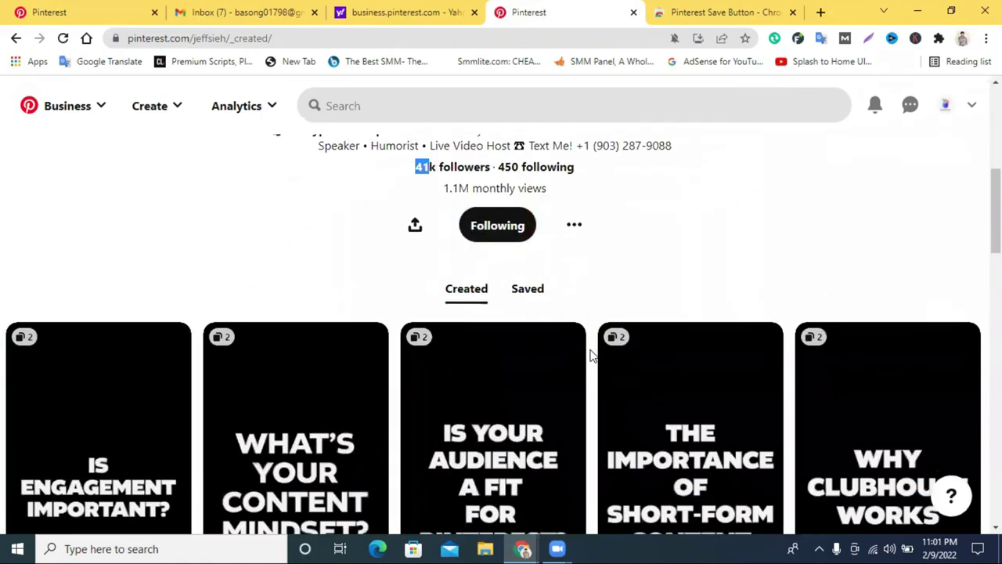
Browse the account's saved boards, such as Pinterest Tips, then return to its Created pins.
left_click(526, 290)
scroll(626, 328, "down", 4)
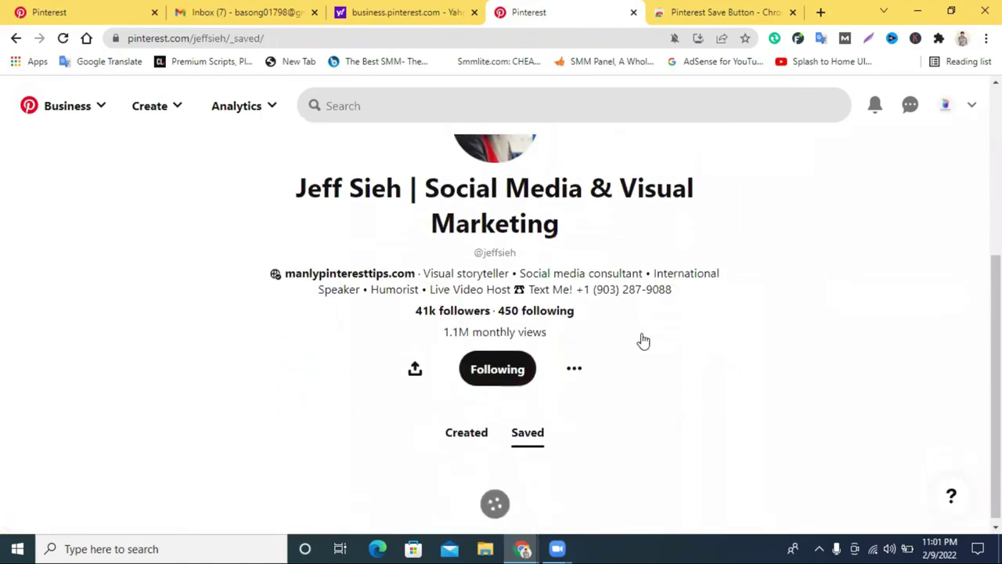
scroll(600, 380, "down", 3)
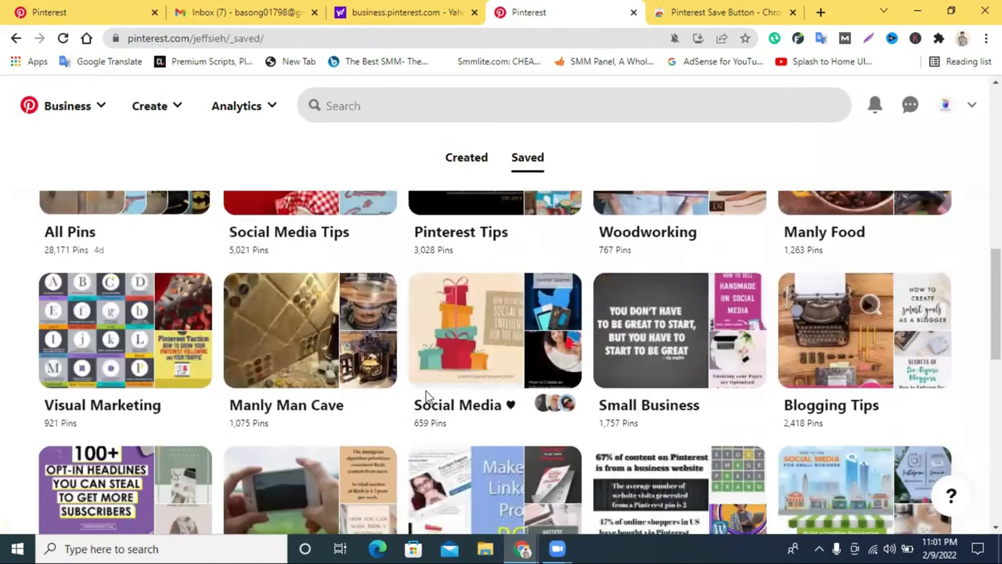
scroll(548, 393, "down", 1)
scroll(546, 391, "up", 4)
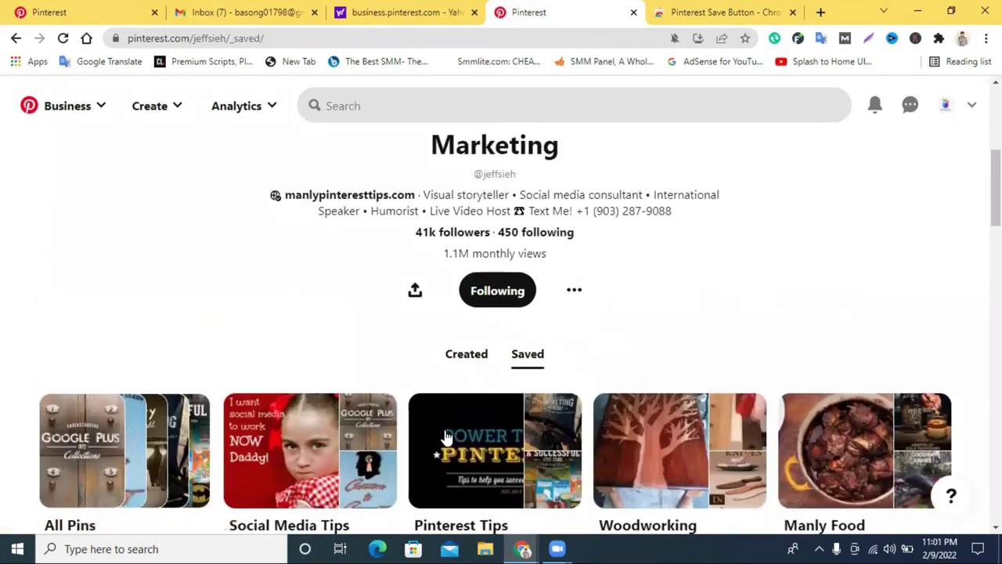
scroll(445, 437, "down", 2)
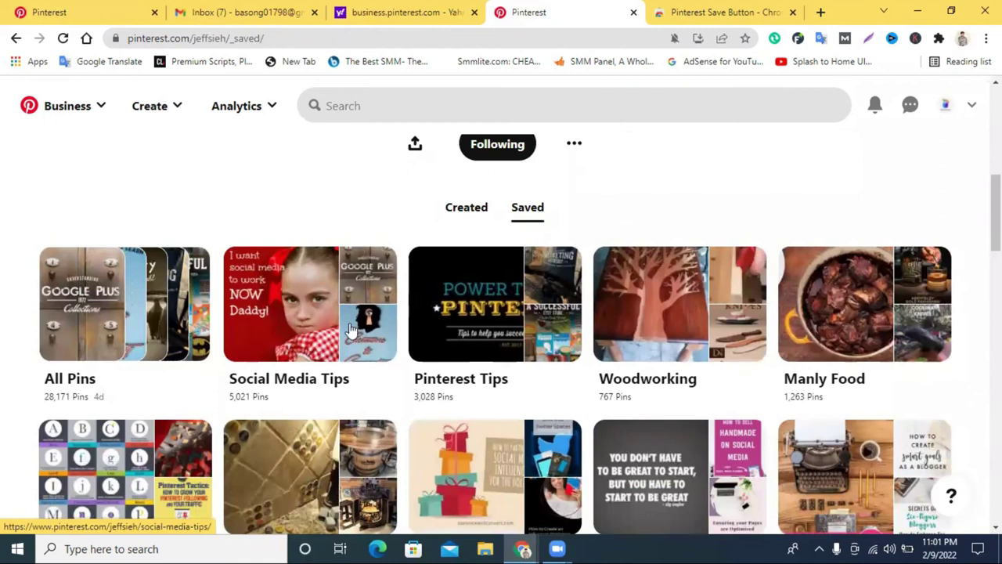
scroll(336, 329, "up", 2)
left_click(473, 354)
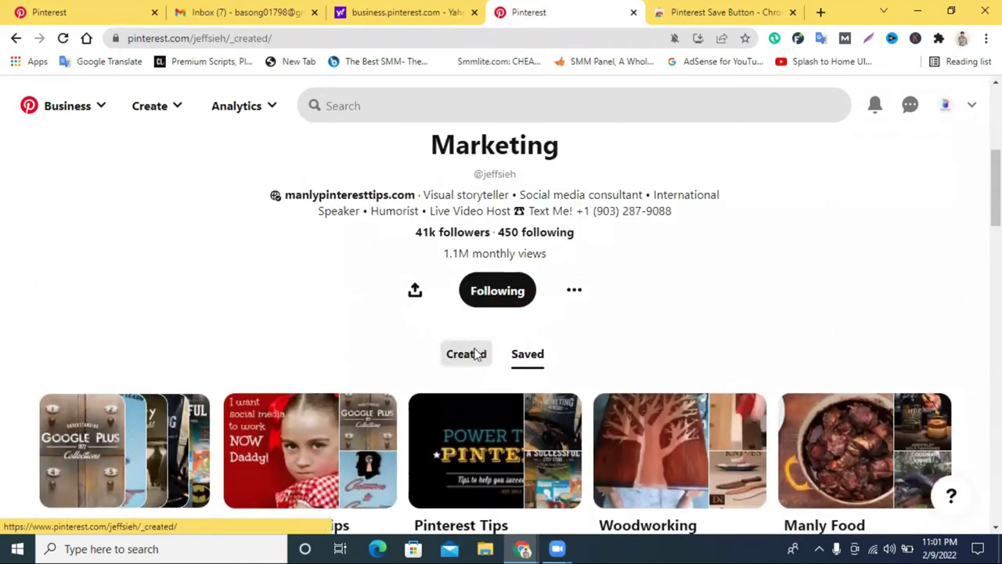
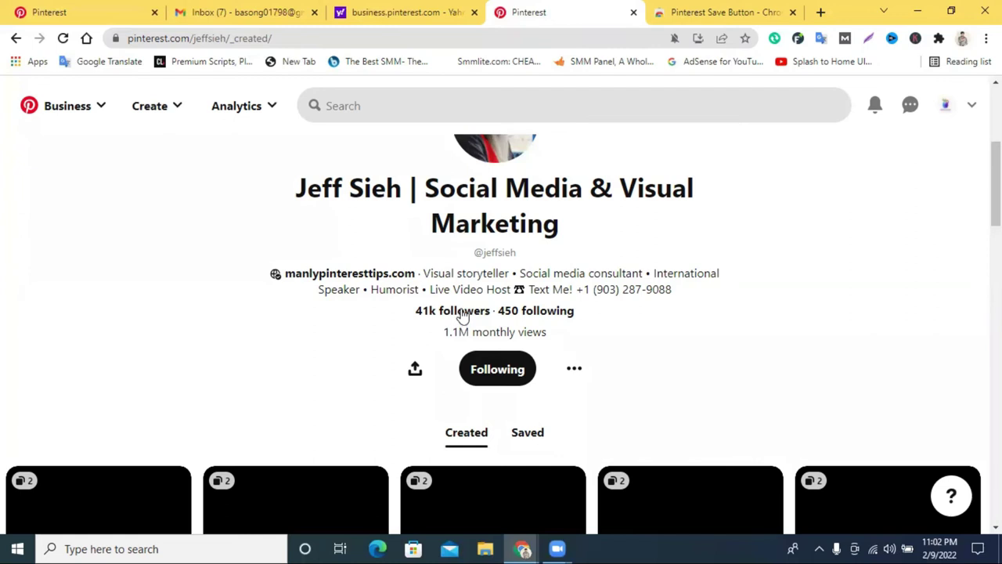
Follow thirteen people from the profile's 41k followers list, then close the list.
left_click(464, 313)
left_click(645, 180)
left_click(648, 220)
left_click(649, 264)
left_click(651, 305)
left_click(651, 348)
left_click(648, 392)
left_click(646, 433)
scroll(624, 405, "down", 4)
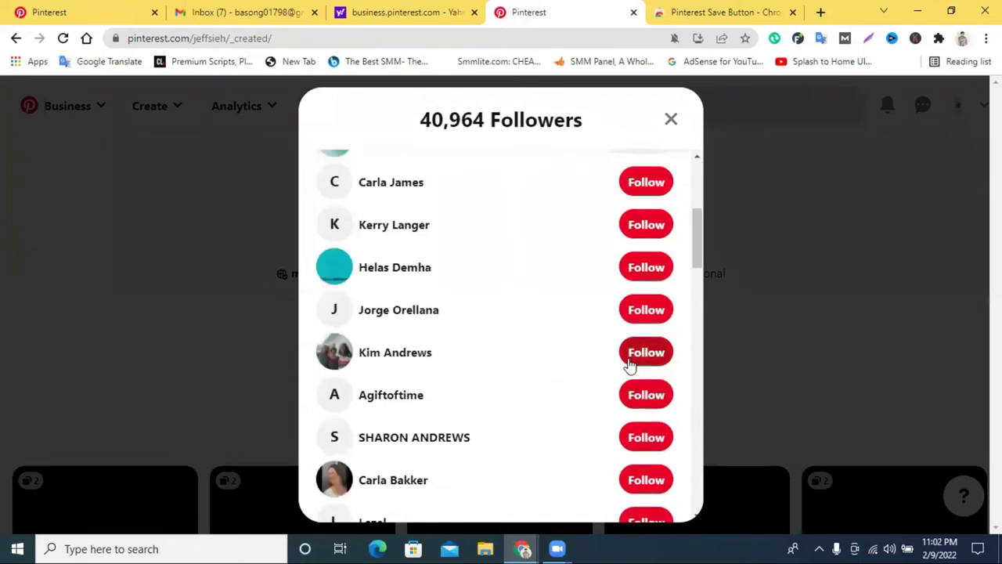
left_click(630, 358)
left_click(654, 308)
left_click(651, 267)
left_click(662, 396)
left_click(656, 438)
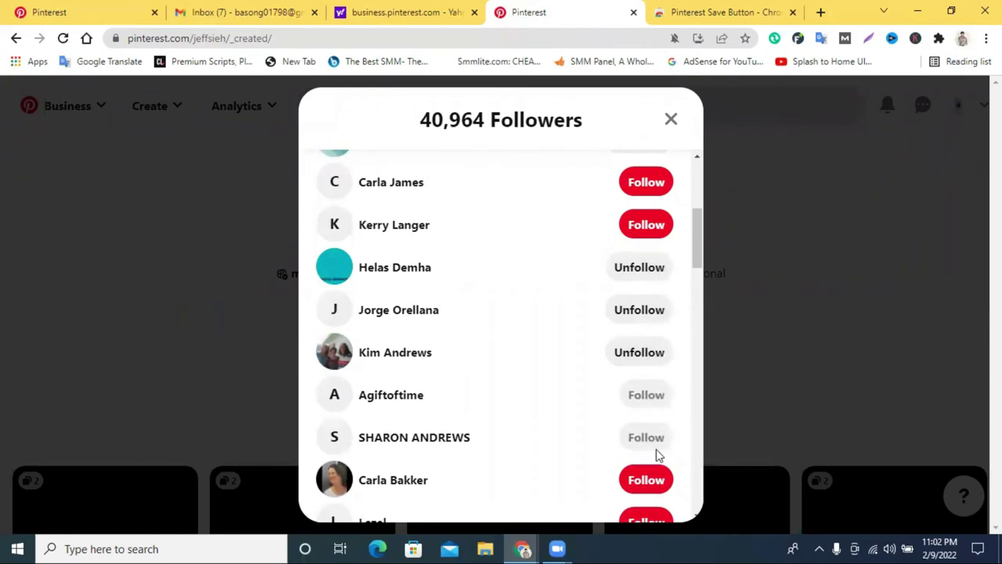
left_click(649, 477)
left_click(671, 119)
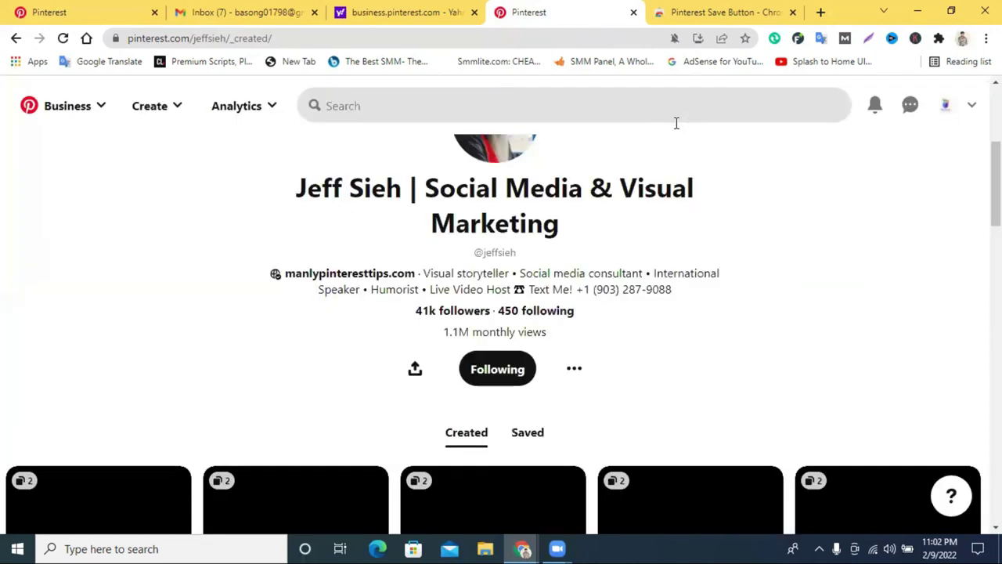
Browse the profile page and bring up the new-Pin creation options.
scroll(730, 292, "down", 4)
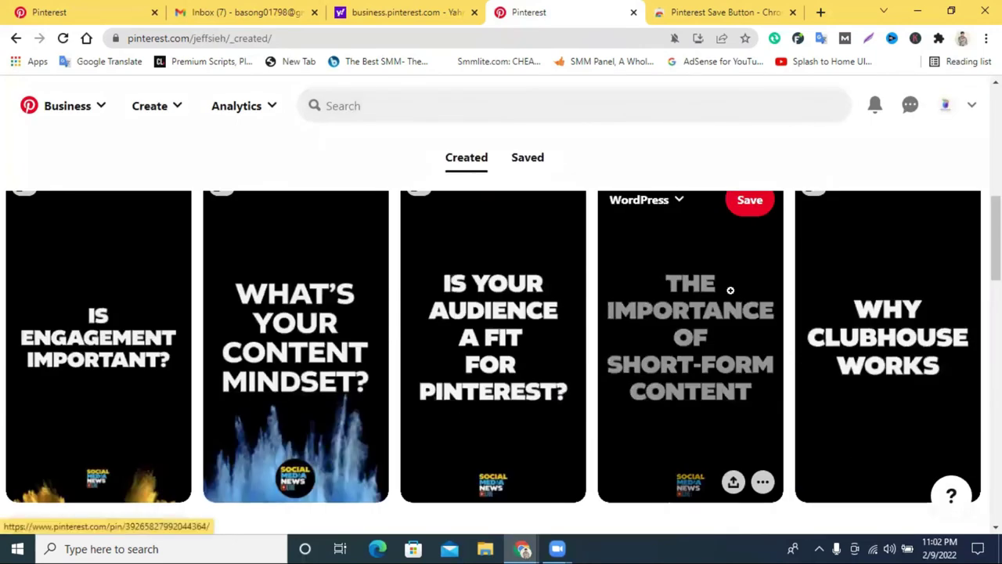
scroll(731, 291, "up", 5)
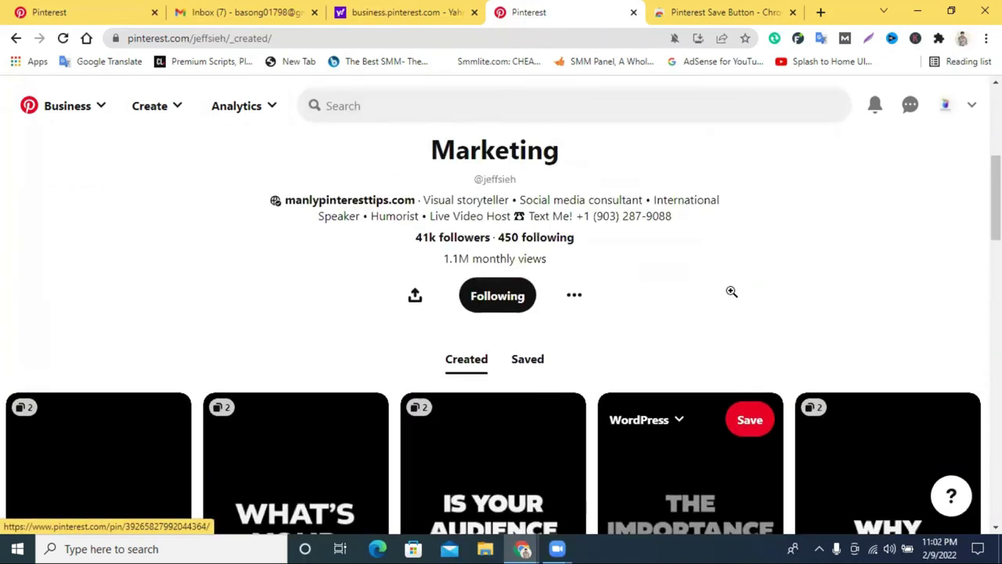
scroll(697, 296, "down", 3)
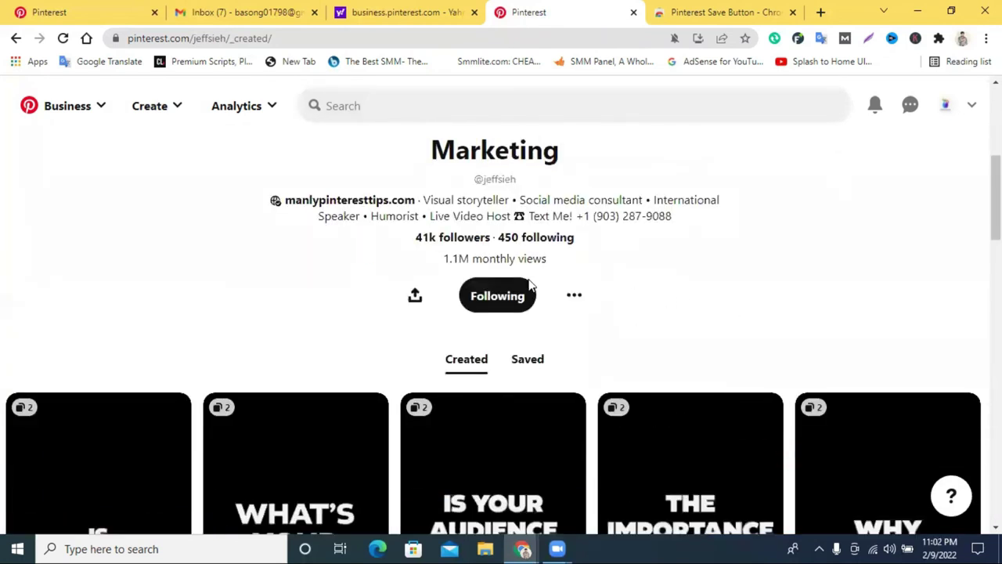
scroll(530, 273, "down", 8)
scroll(532, 271, "up", 6)
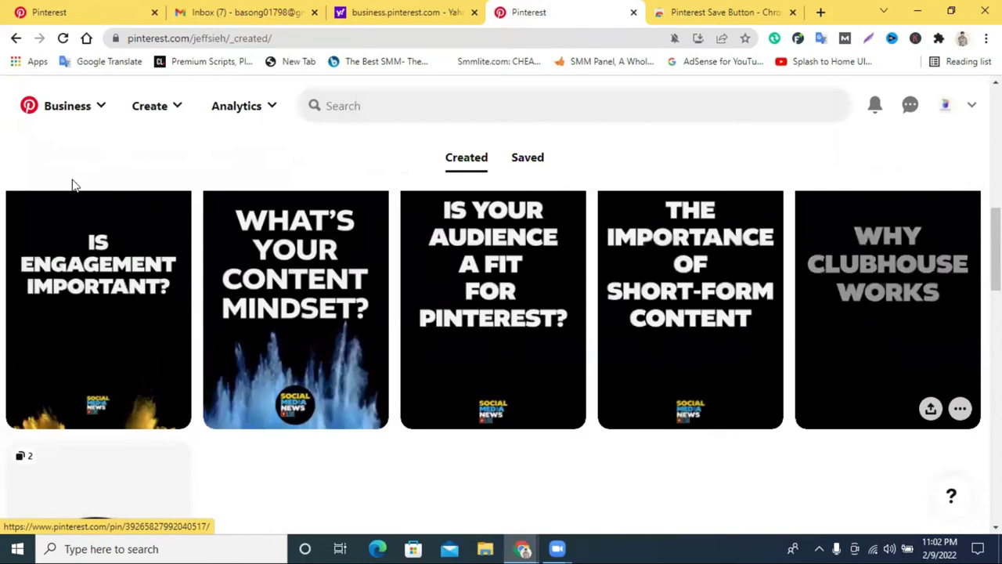
left_click(161, 106)
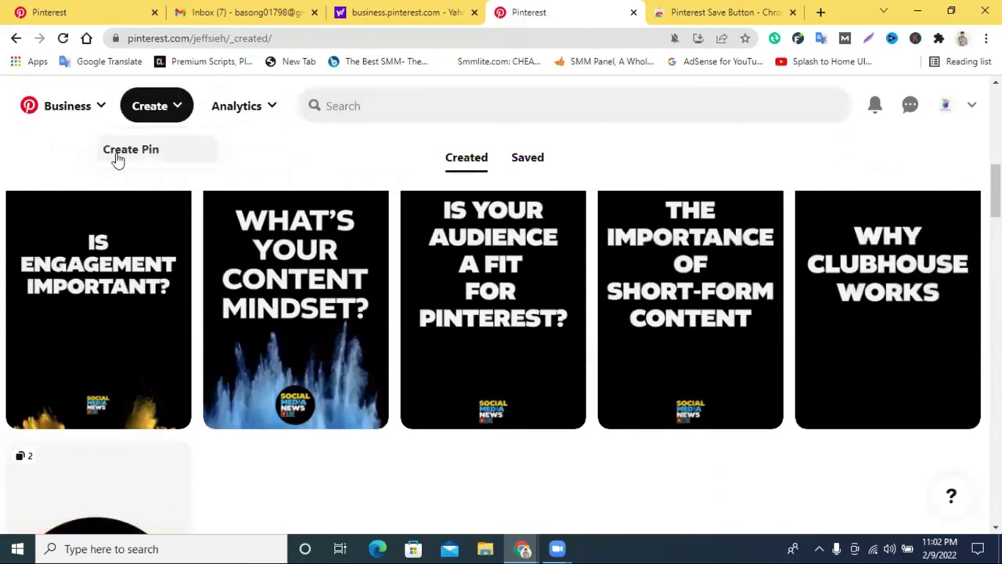
scroll(767, 149, "up", 5)
Close the Pinterest Save Button web store tab.
left_click(771, 11)
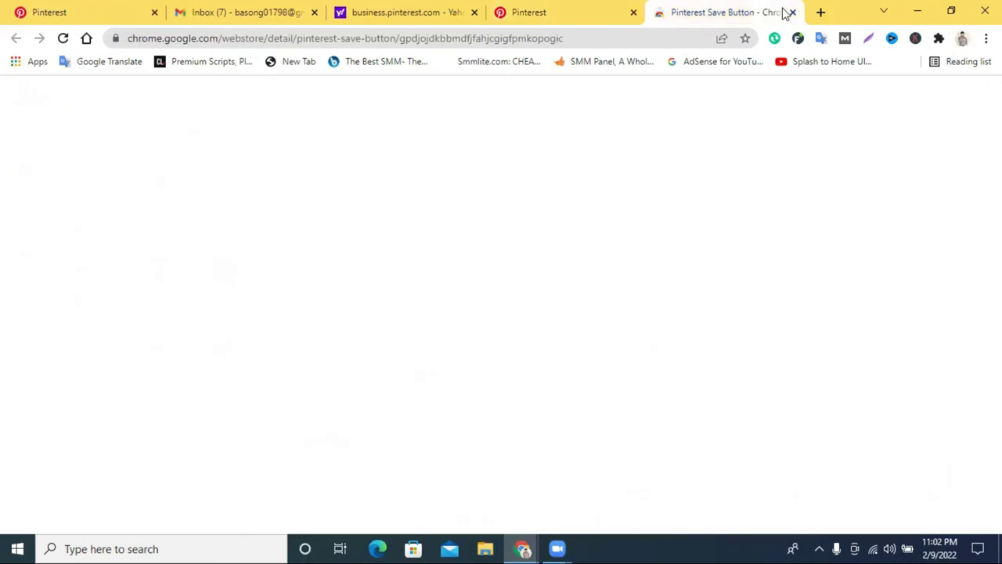
left_click(792, 12)
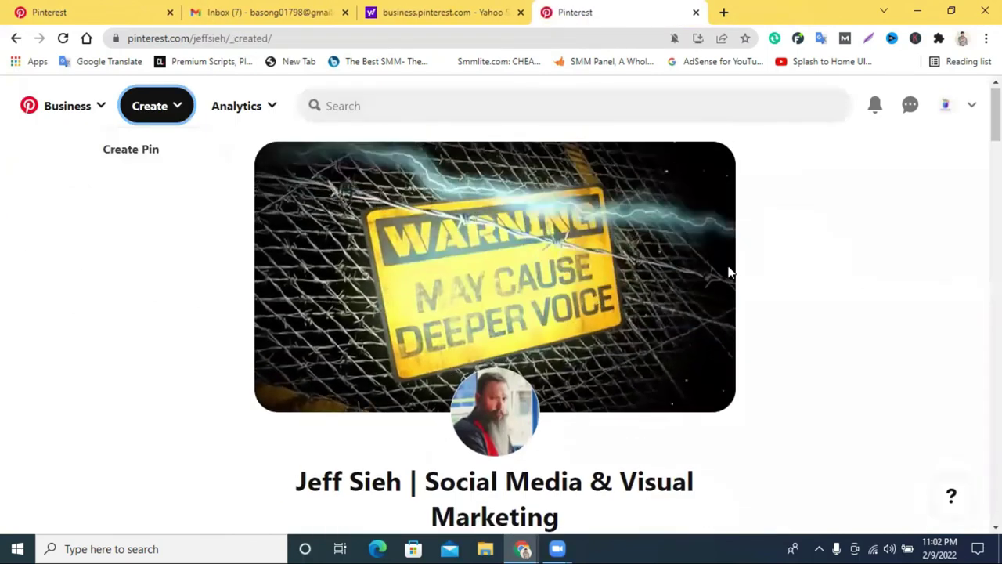
scroll(705, 286, "down", 6)
scroll(691, 295, "up", 4)
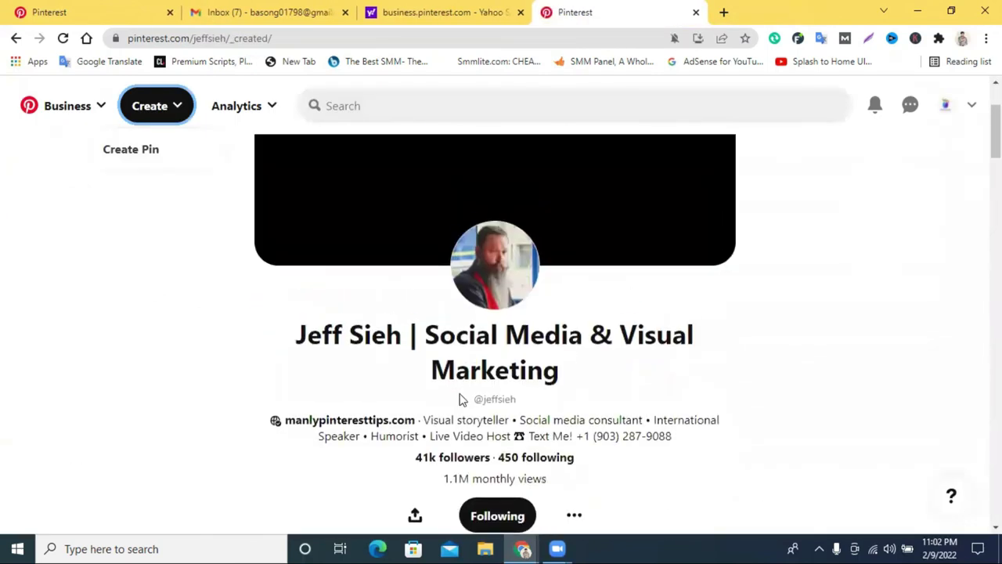
Open ads.pinterest.com in a new Chrome tab to reach the Pinterest Ads welcome prompt.
left_click(724, 12)
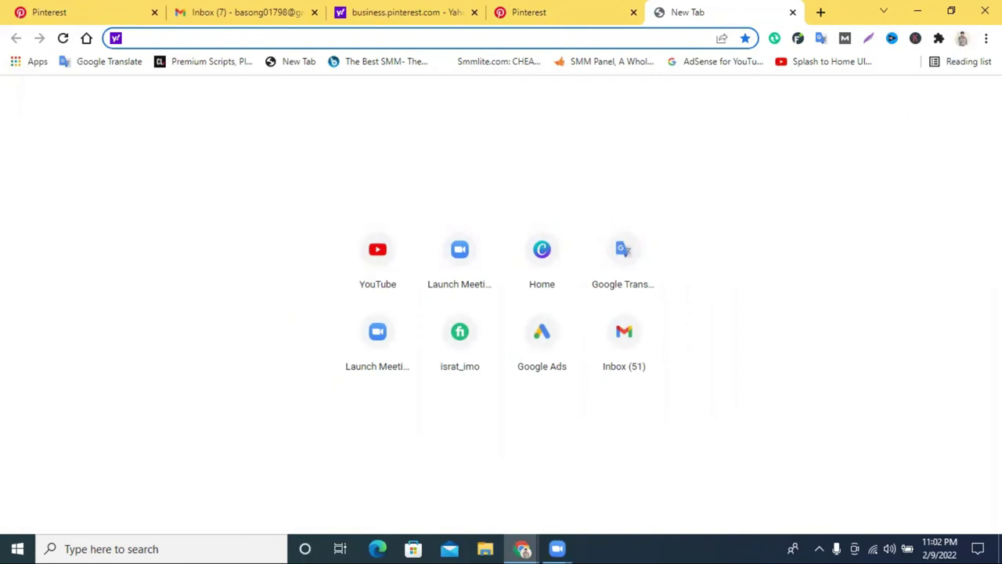
type("ads")
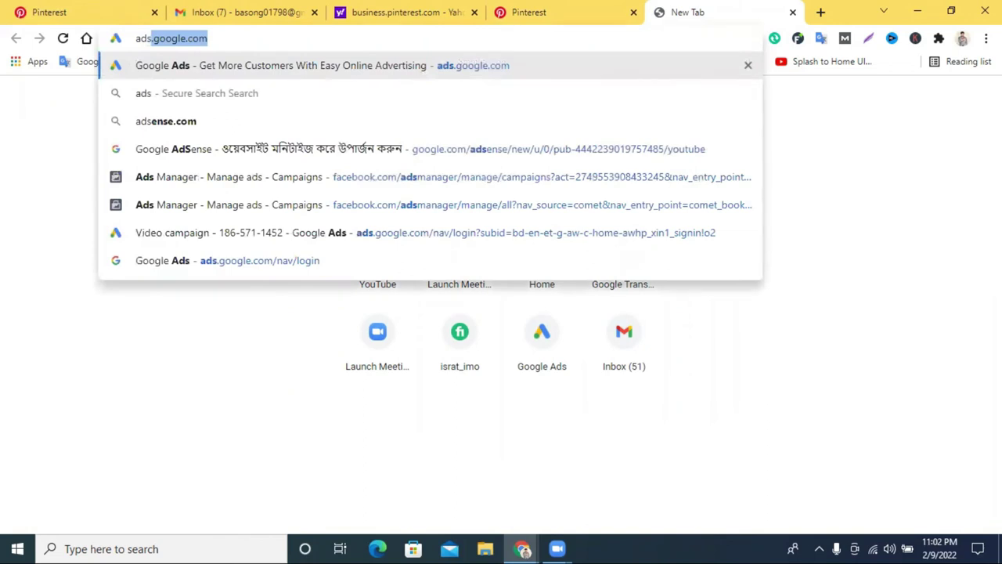
type(".pin")
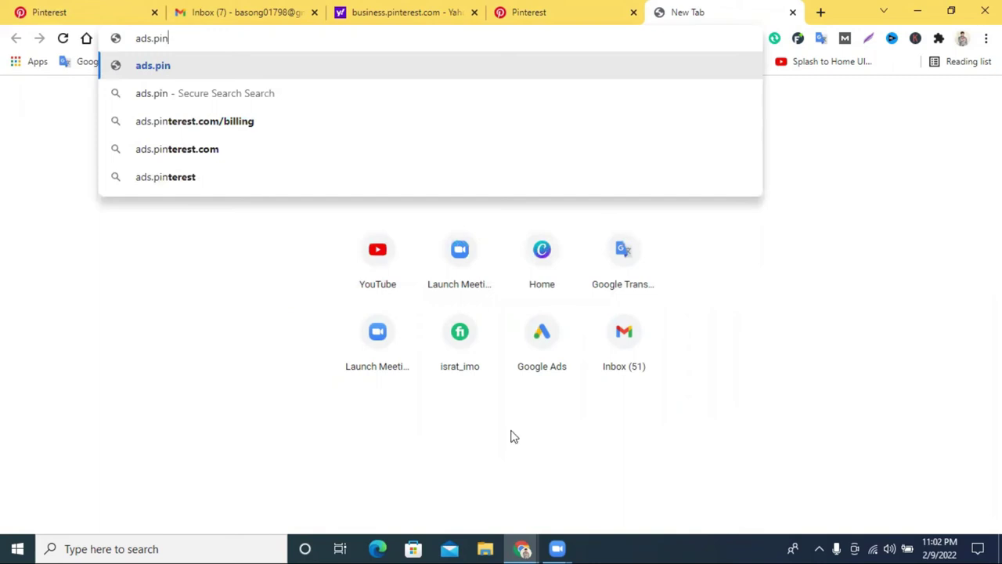
left_click(270, 149)
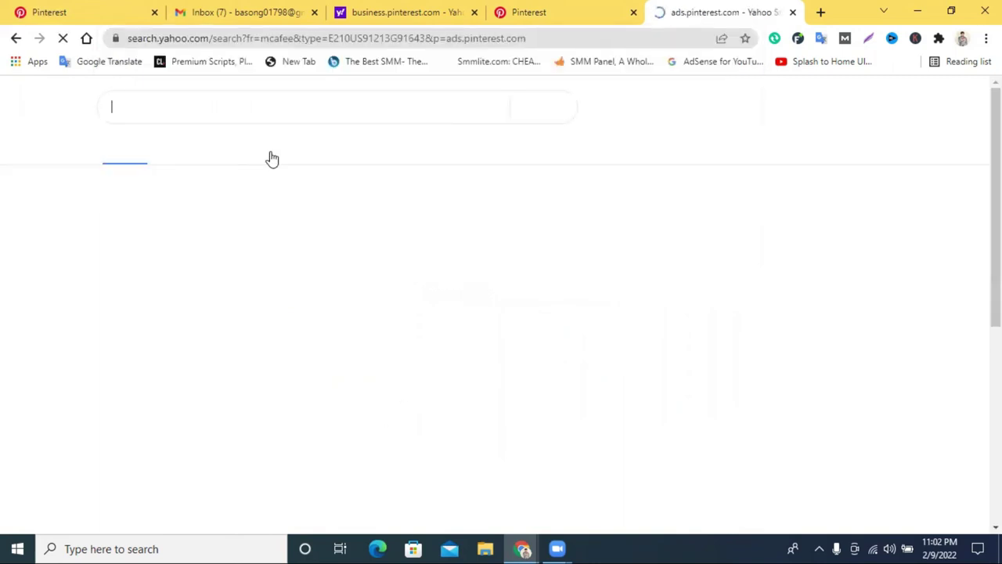
left_click(121, 235)
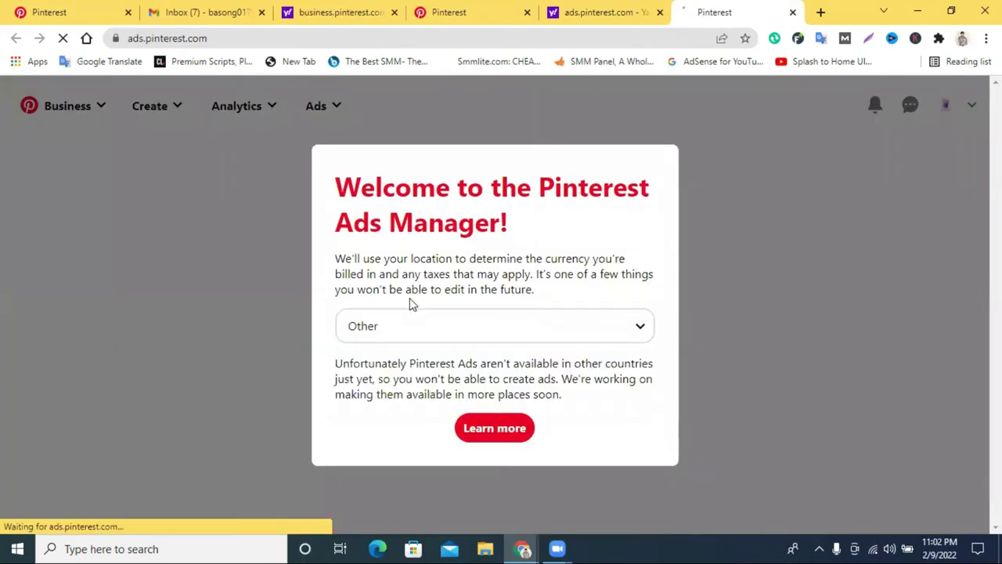
Choose United States (Dollars) as the billing currency and continue.
left_click(421, 336)
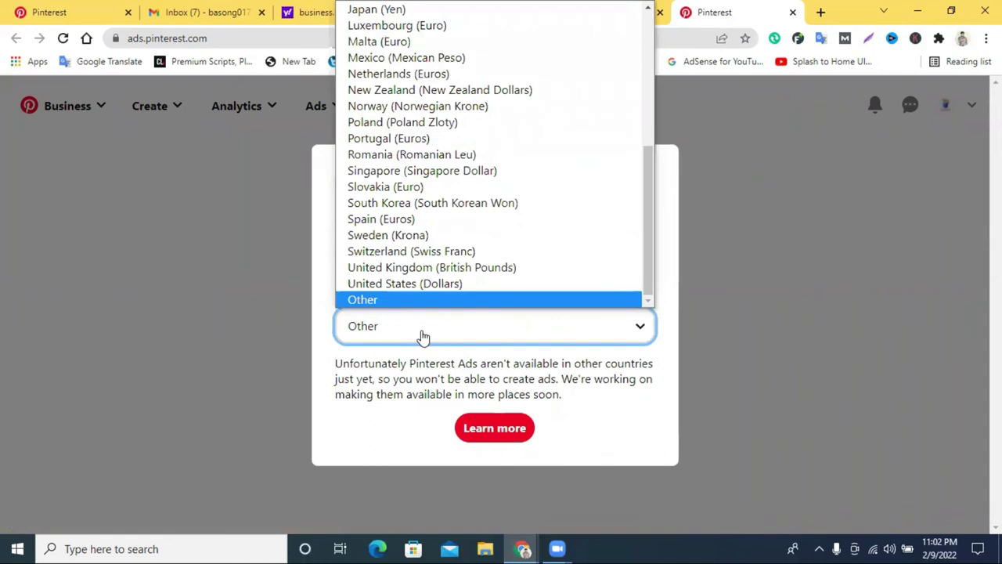
left_click(436, 285)
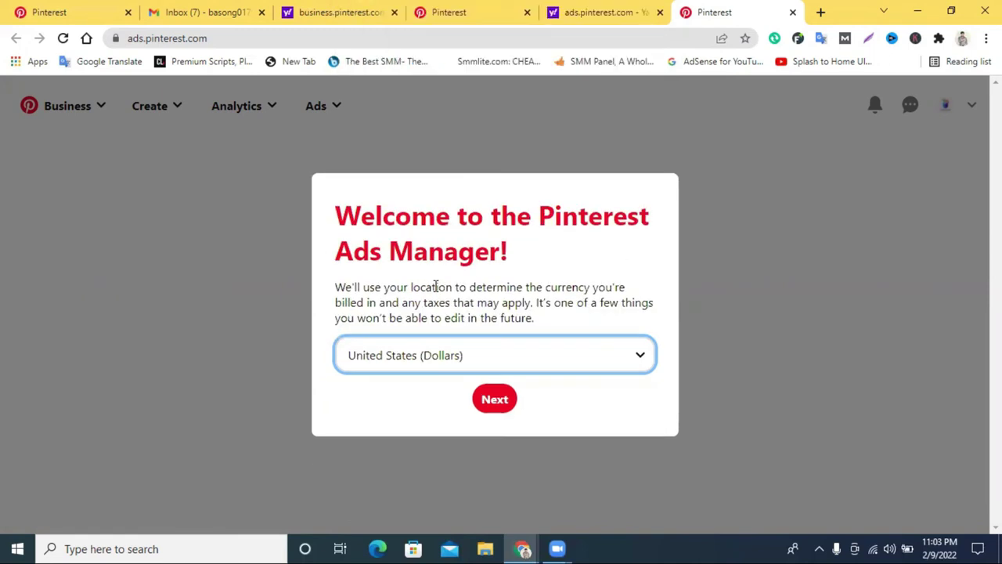
left_click(493, 401)
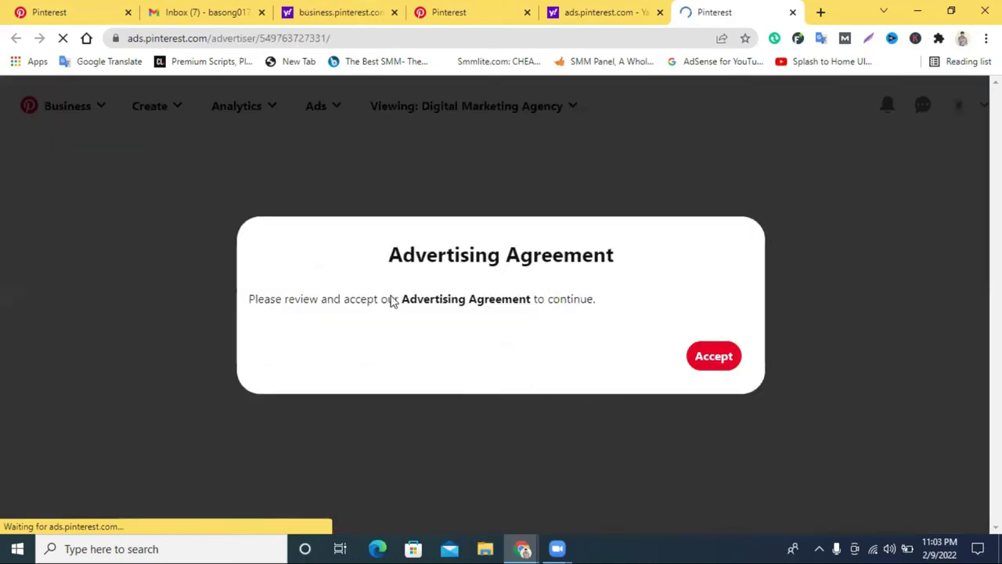
Accept the Advertising Agreement and start adding billing information.
left_click(712, 357)
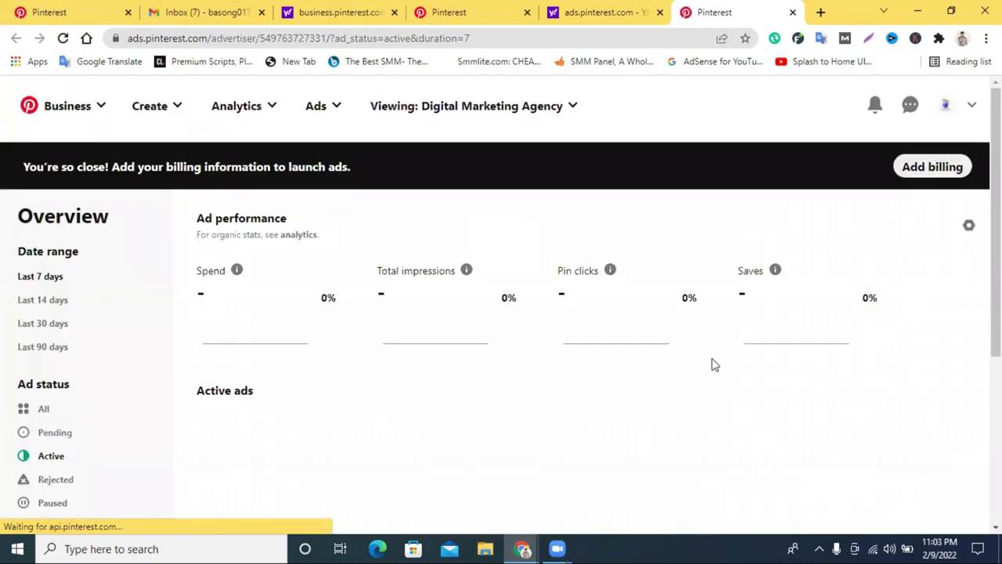
scroll(378, 216, "down", 1)
scroll(472, 271, "up", 1)
scroll(362, 290, "down", 1)
scroll(363, 289, "down", 3)
scroll(478, 263, "up", 3)
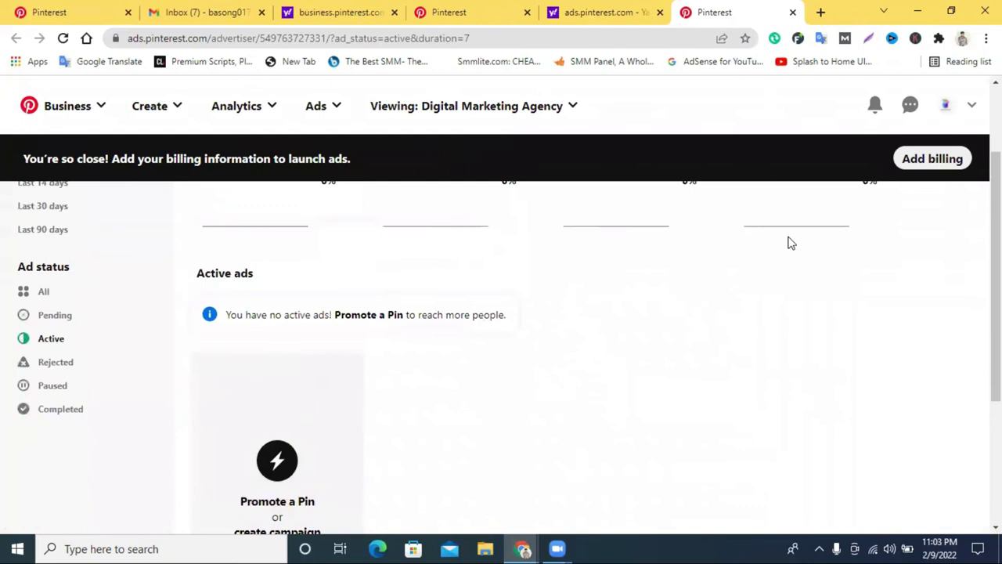
scroll(931, 196, "up", 2)
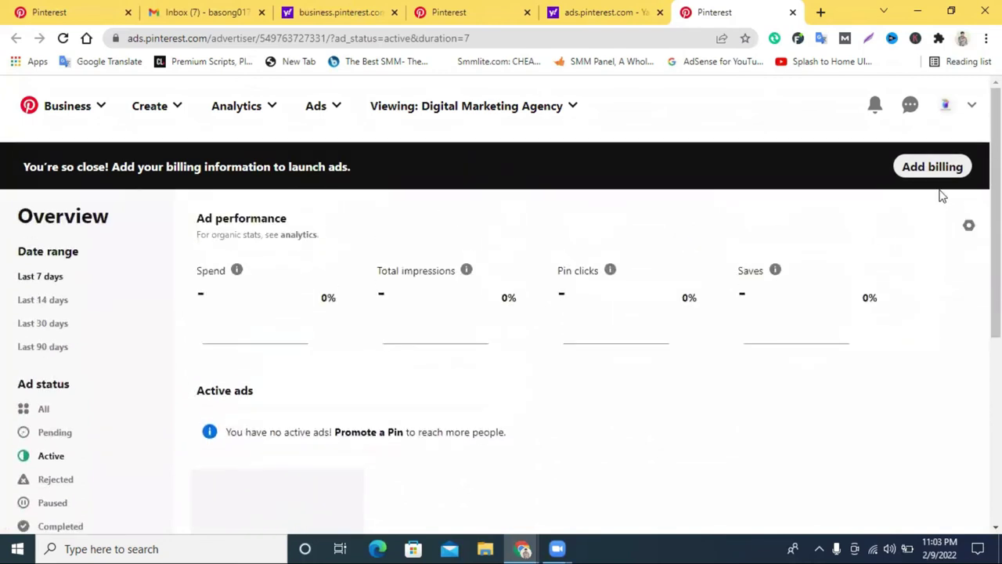
left_click(934, 172)
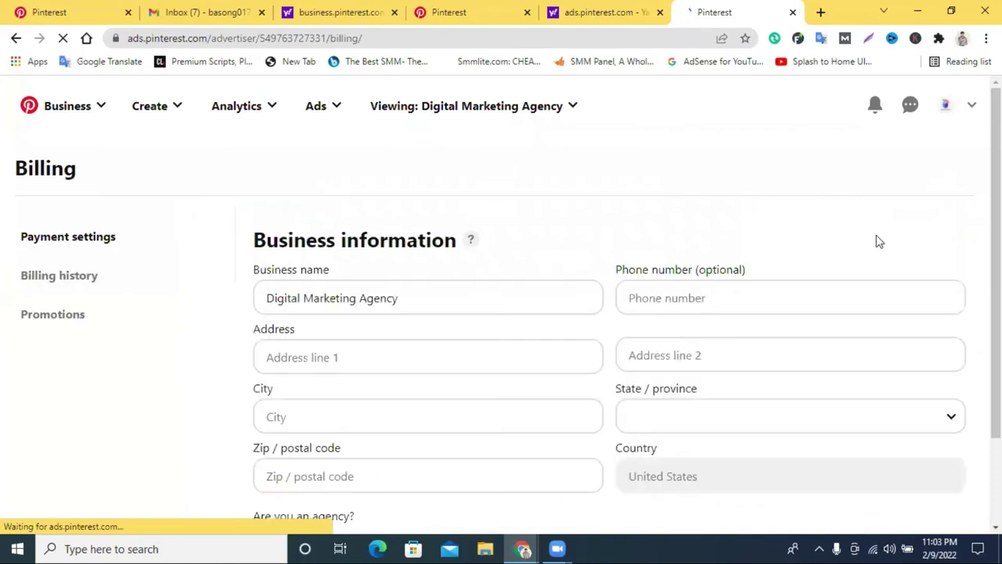
Leave the billing form and go back to the ads Overview page.
scroll(503, 293, "down", 2)
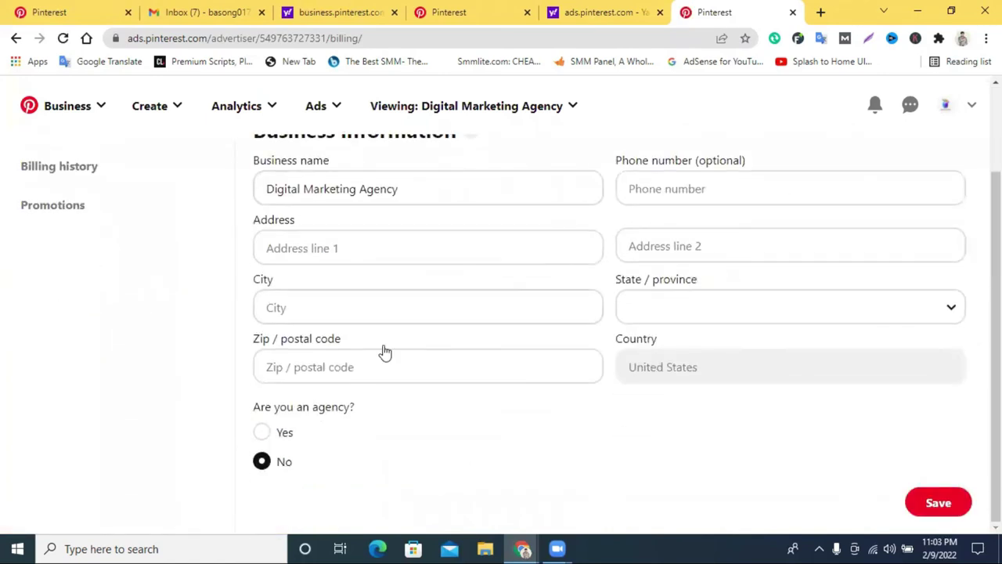
scroll(368, 340, "up", 2)
scroll(350, 306, "down", 1)
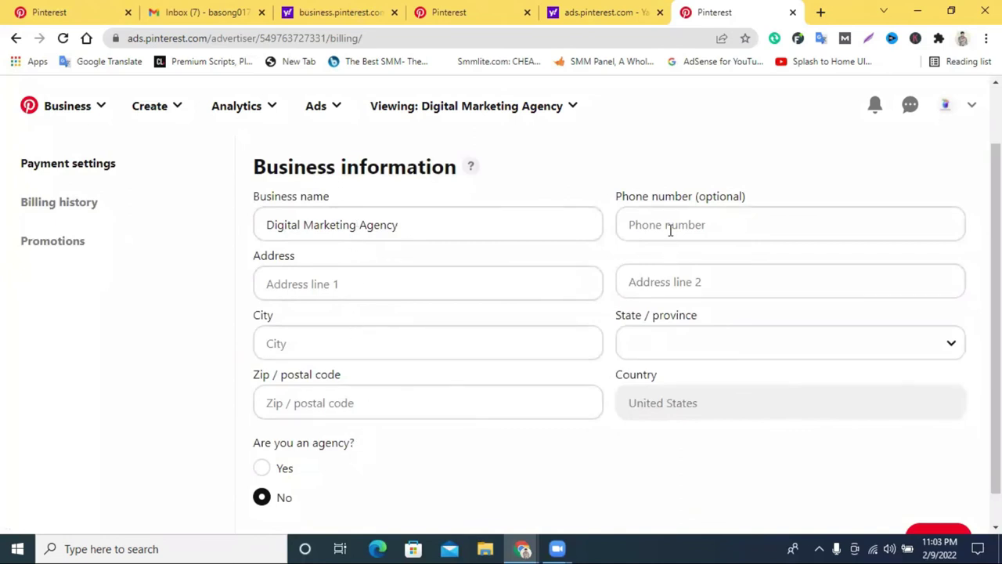
scroll(672, 360, "down", 1)
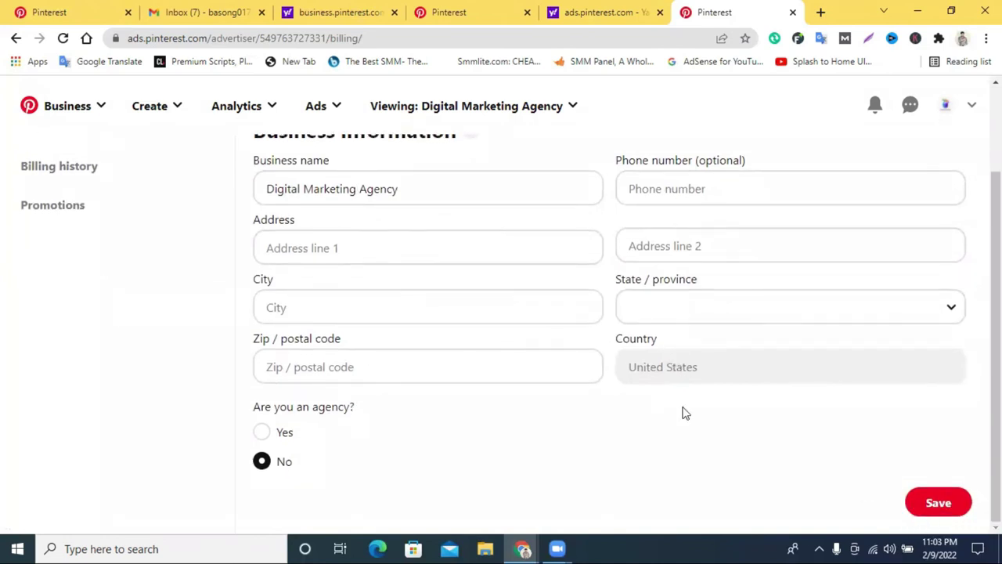
scroll(337, 266, "up", 2)
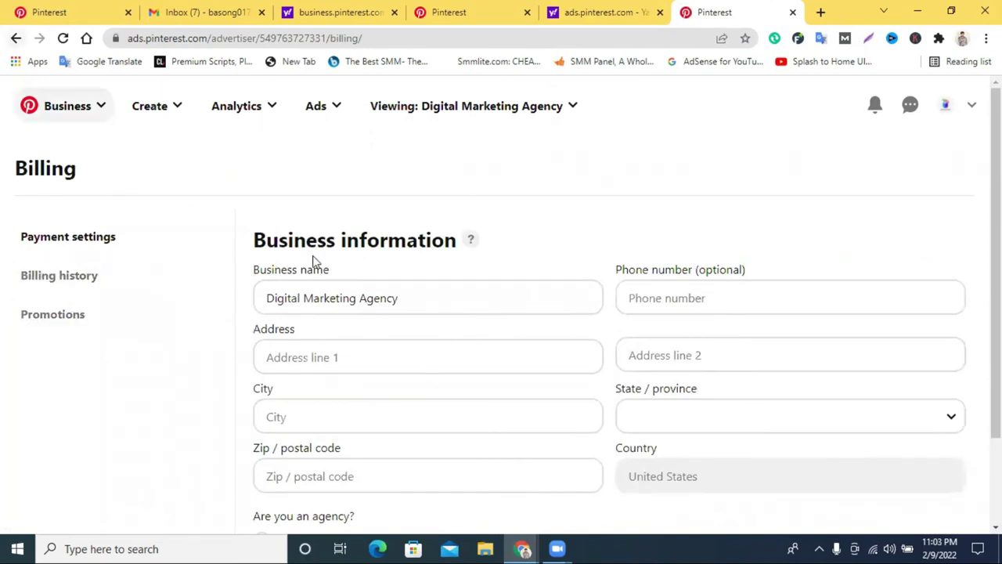
scroll(313, 263, "down", 2)
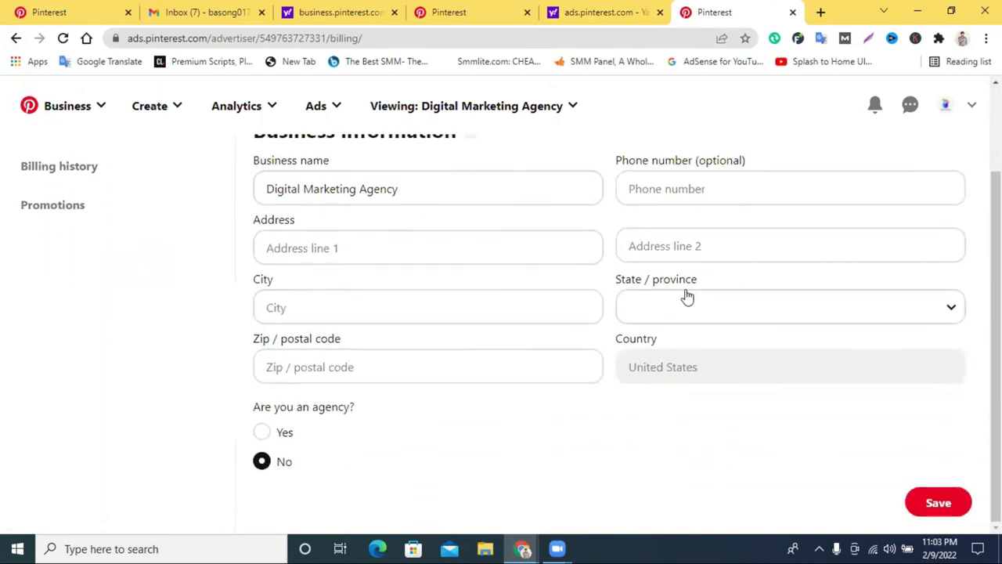
left_click(16, 38)
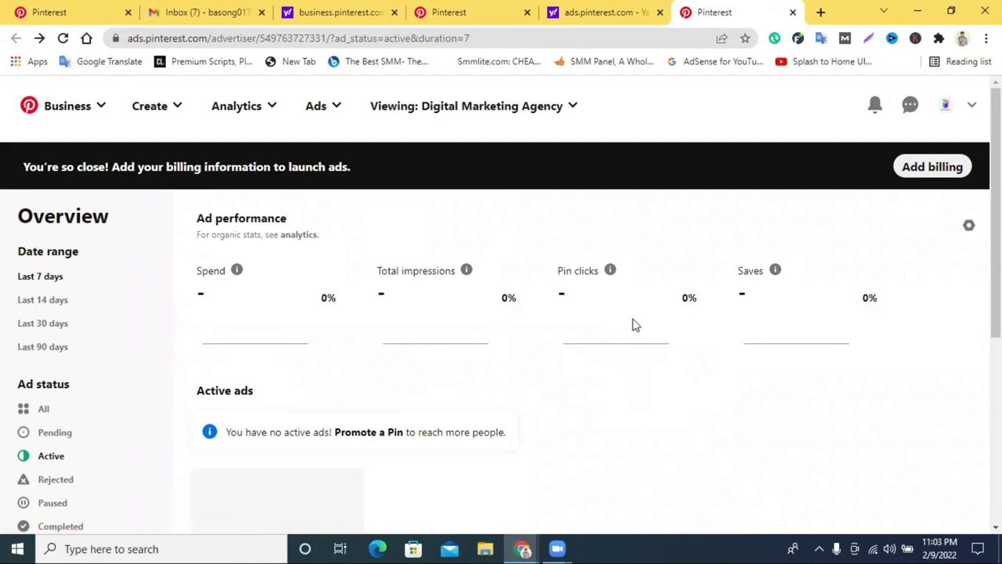
Review the Overview page's Spend figures and bring up the Create options.
scroll(463, 331, "down", 3)
scroll(499, 317, "up", 3)
left_click_drag(196, 271, 354, 285)
left_click(179, 314)
scroll(251, 322, "down", 2)
scroll(430, 311, "up", 2)
left_click(143, 114)
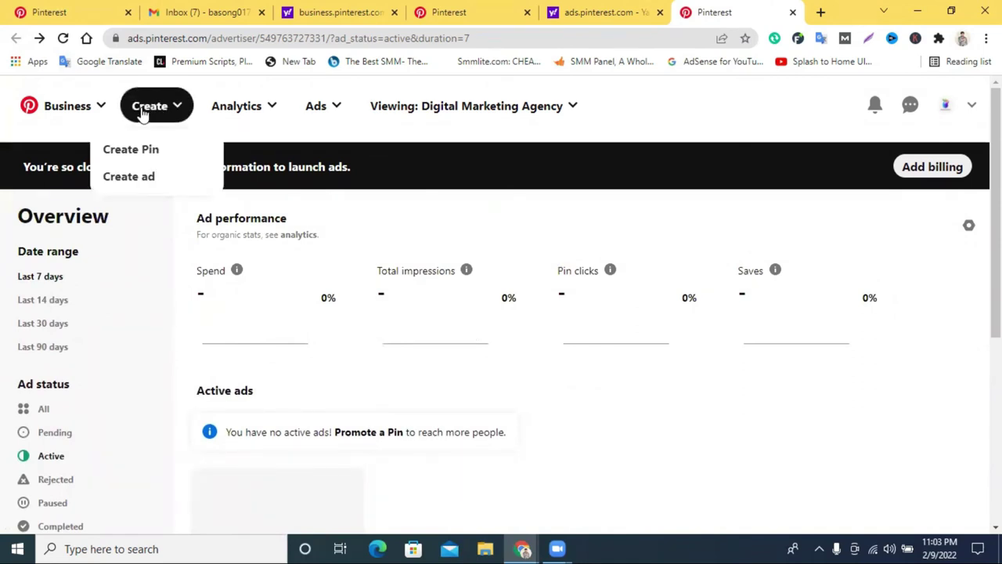
Start a new ad and dismiss the new ad groups tip.
left_click(132, 180)
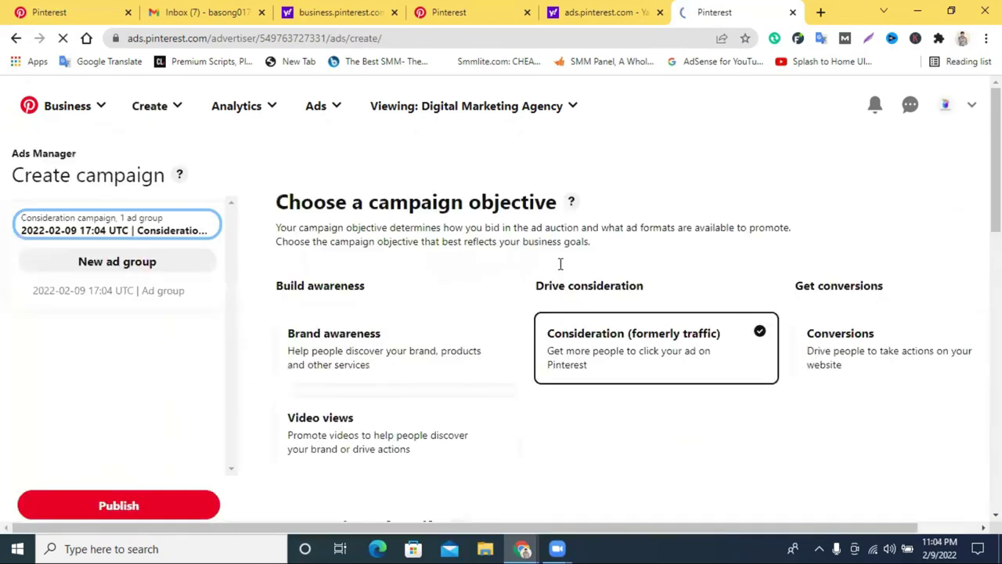
left_click(154, 353)
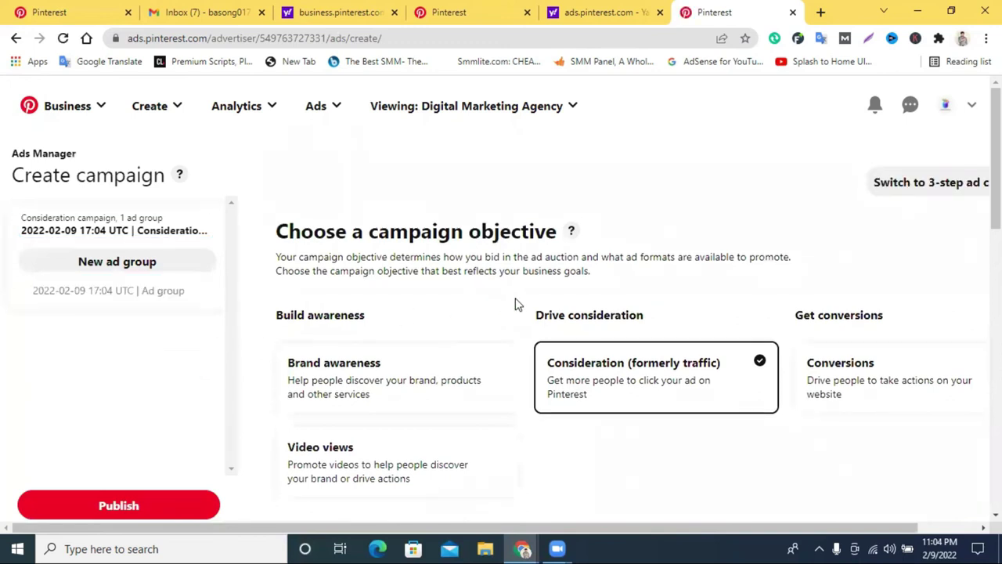
scroll(470, 291, "down", 1)
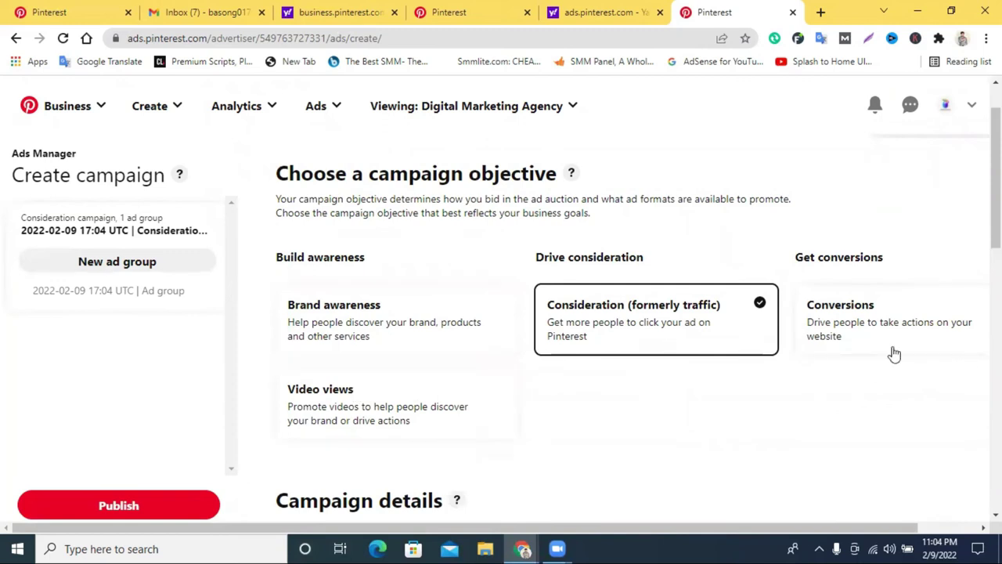
scroll(501, 367, "down", 2)
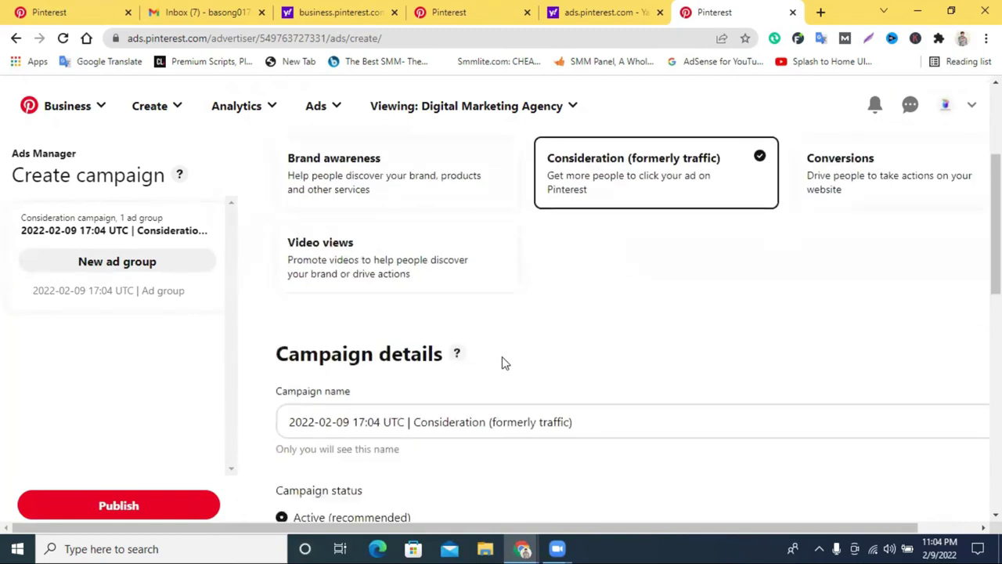
scroll(501, 356, "up", 1)
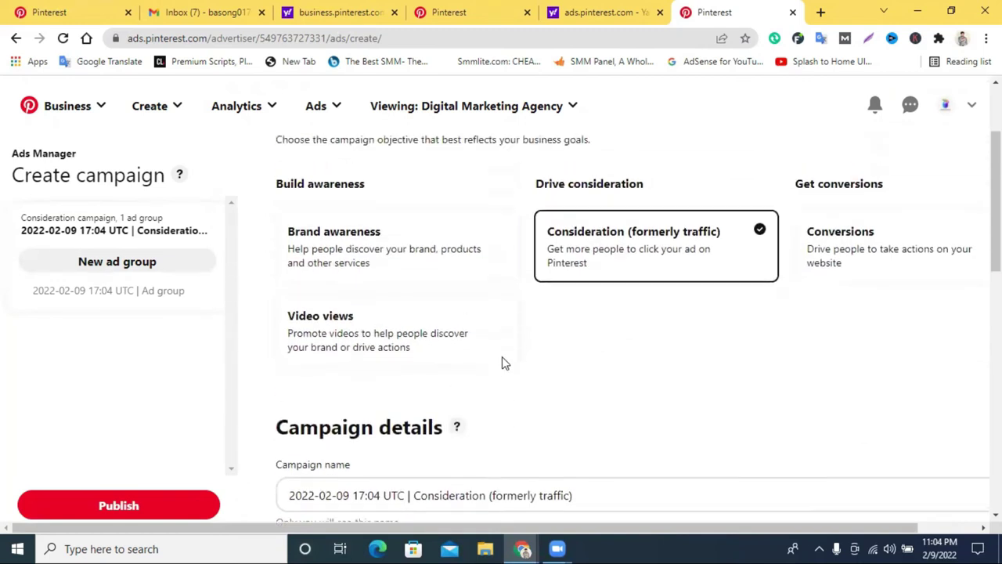
Choose Brand awareness as the campaign objective and check the updated campaign name.
left_click(350, 249)
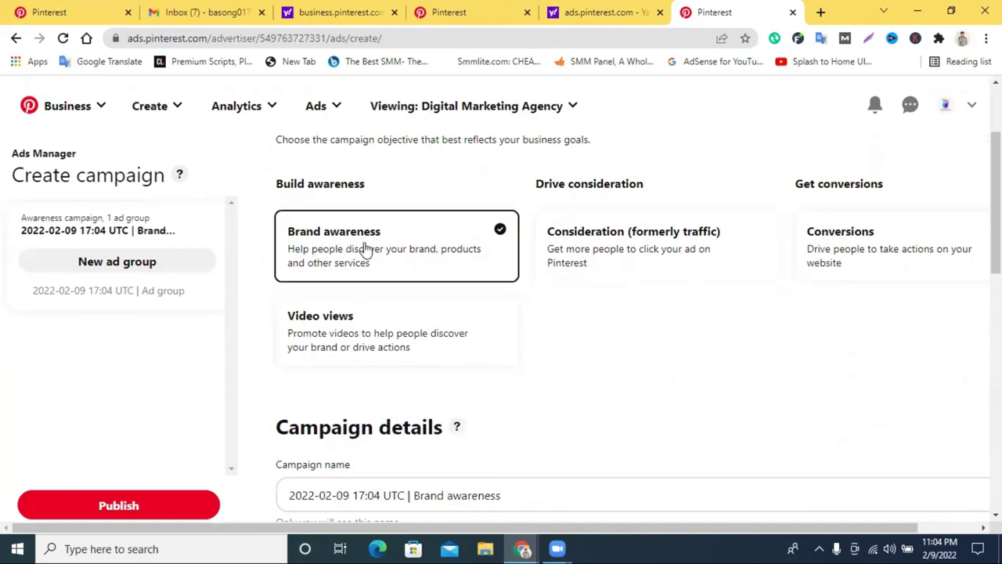
scroll(365, 246, "down", 2)
left_click(408, 349)
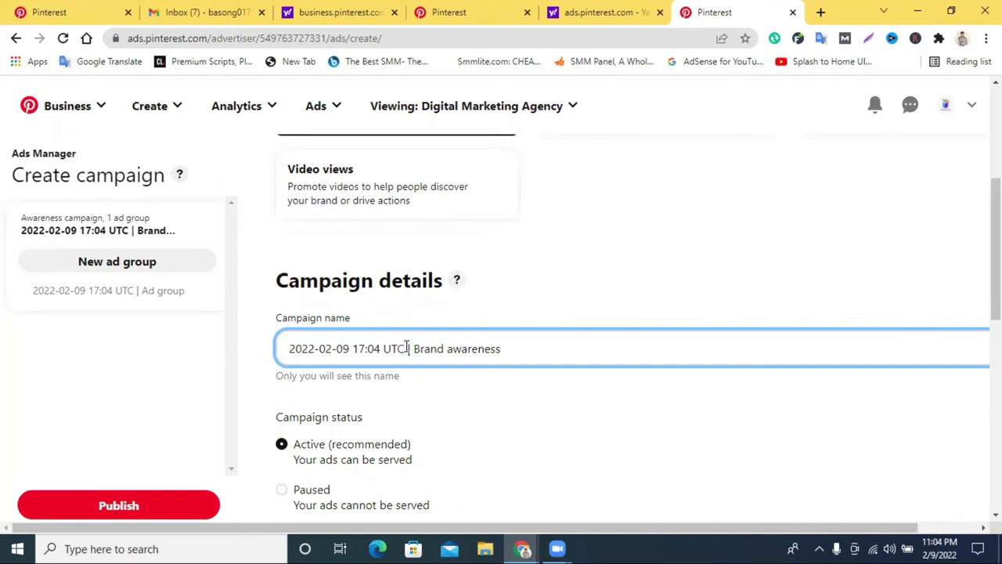
scroll(388, 333, "down", 2)
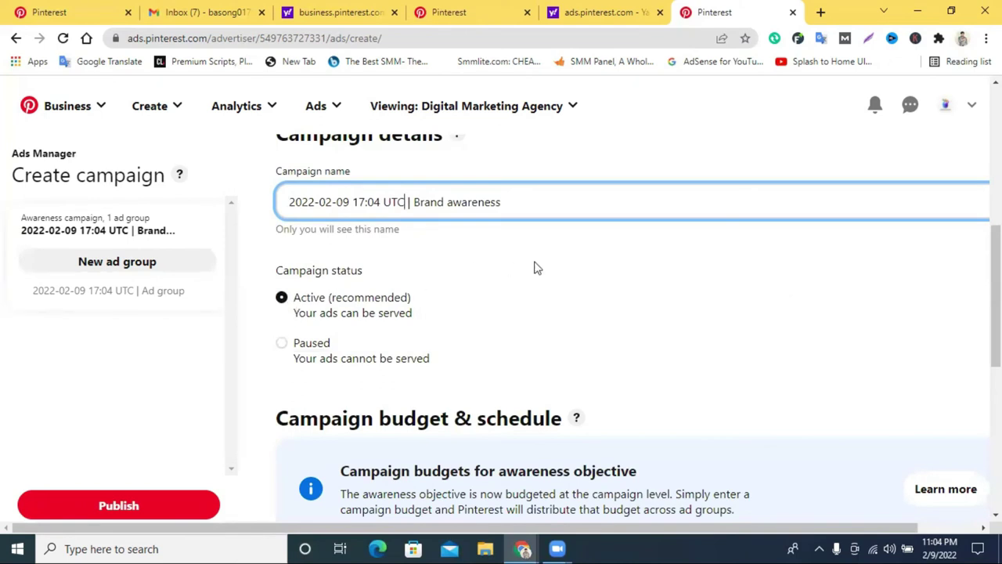
scroll(537, 269, "down", 2)
scroll(541, 270, "down", 1)
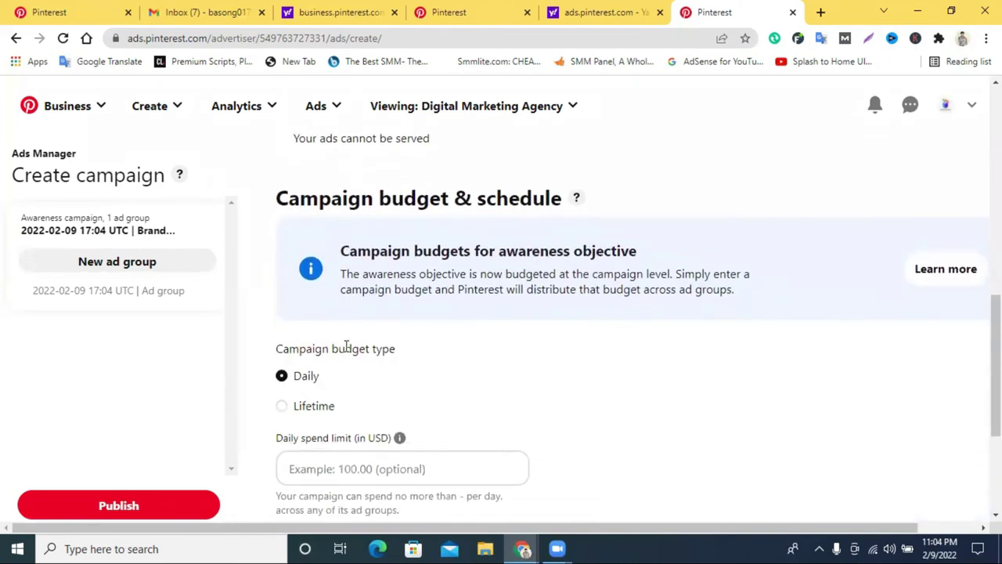
scroll(347, 348, "down", 1)
Give the campaign a 10.00 USD daily spend limit.
left_click(311, 398)
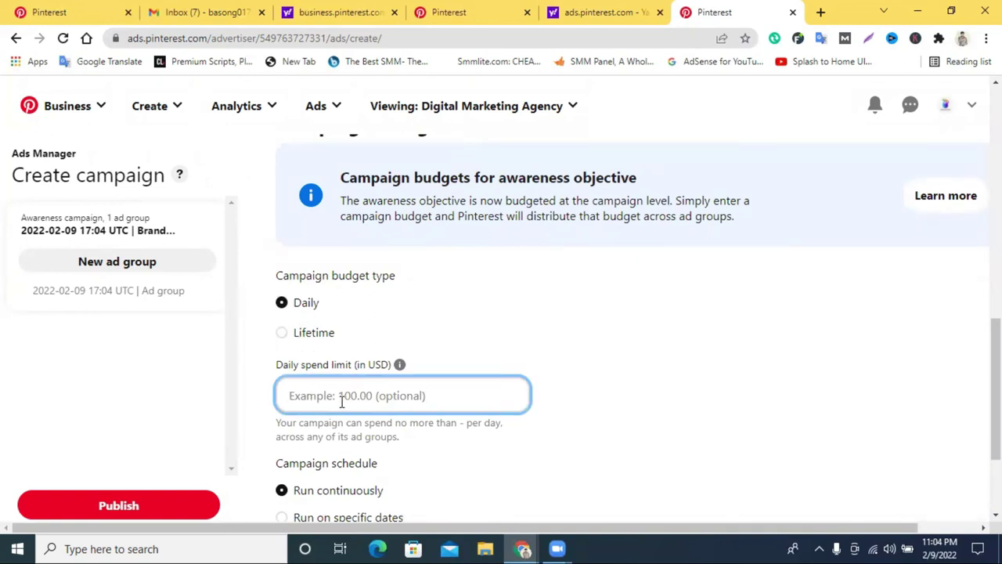
type("10")
scroll(386, 392, "down", 2)
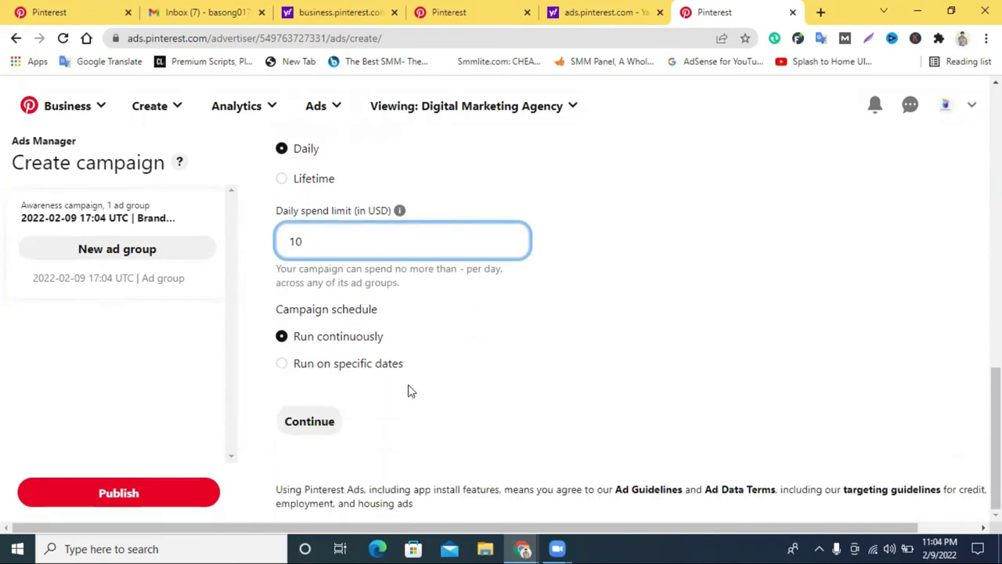
Schedule the campaign on specific dates starting 02/09/2022 at 17:04 UTC.
left_click(289, 368)
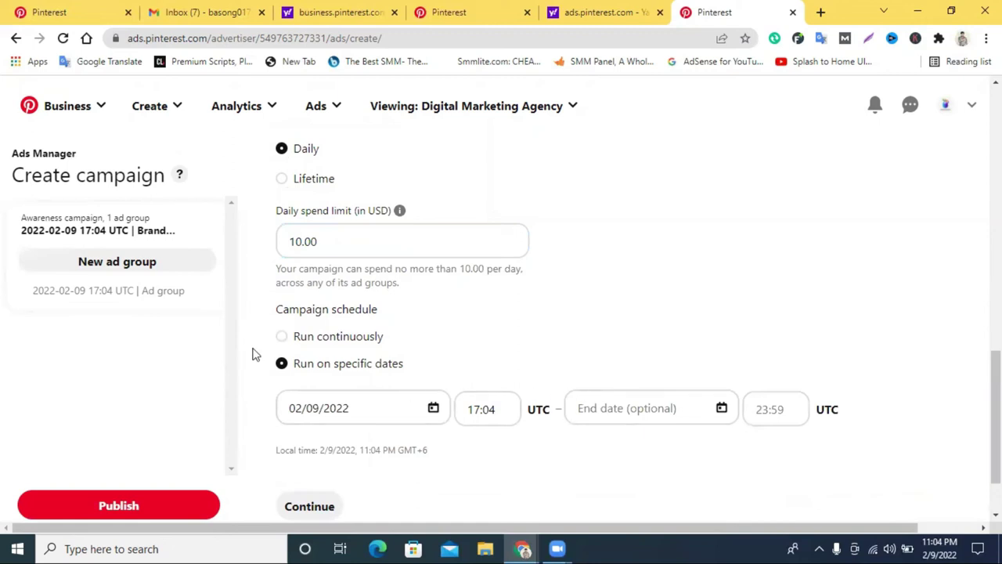
left_click(285, 340)
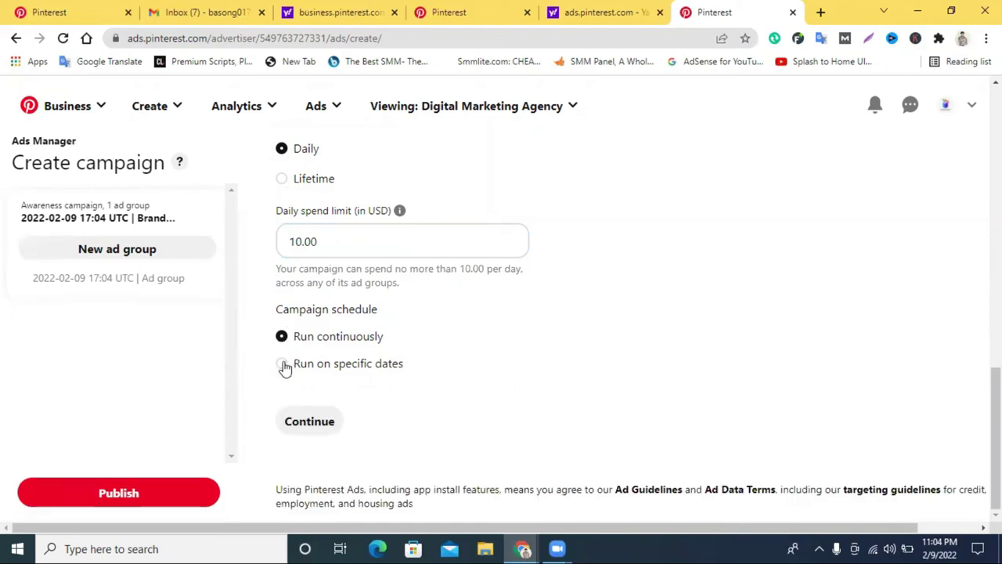
left_click(286, 365)
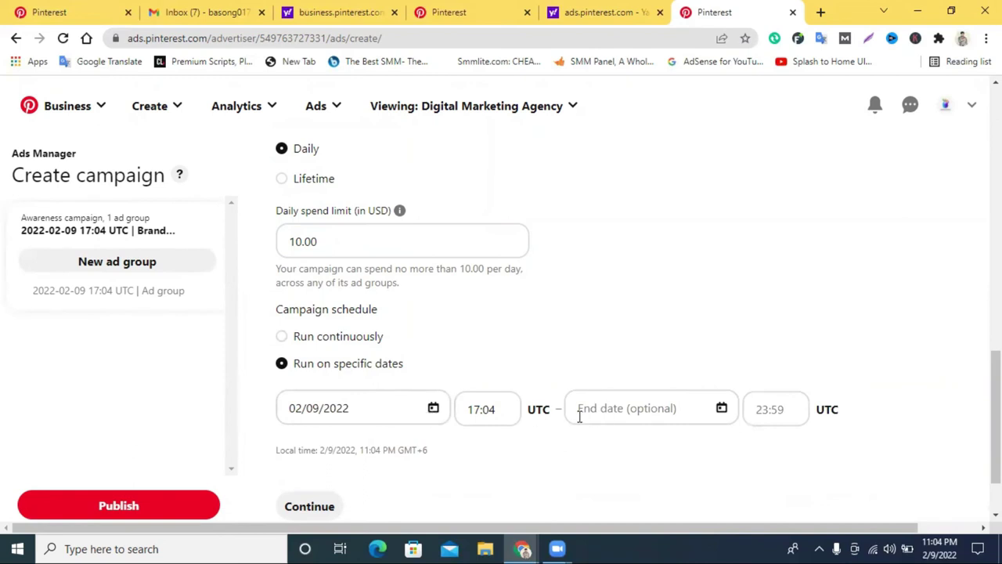
scroll(575, 409, "down", 1)
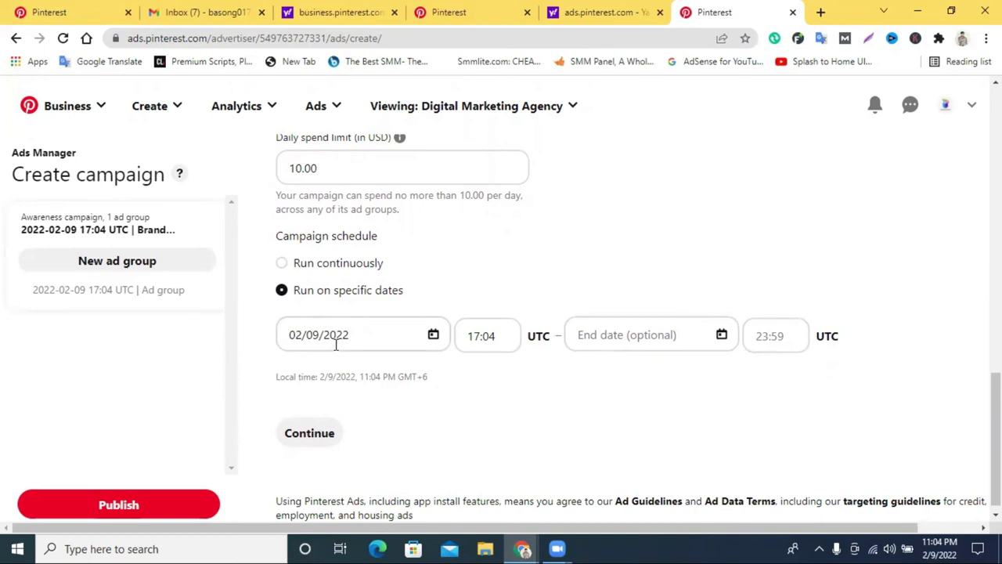
left_click(306, 420)
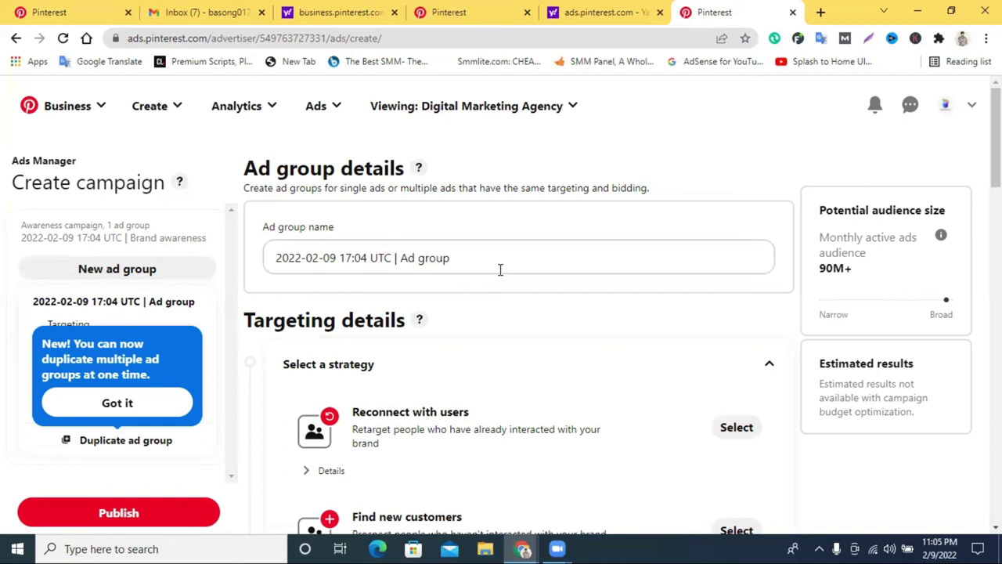
Set the ad group's targeting strategy to Reconnect with users.
scroll(500, 269, "down", 2)
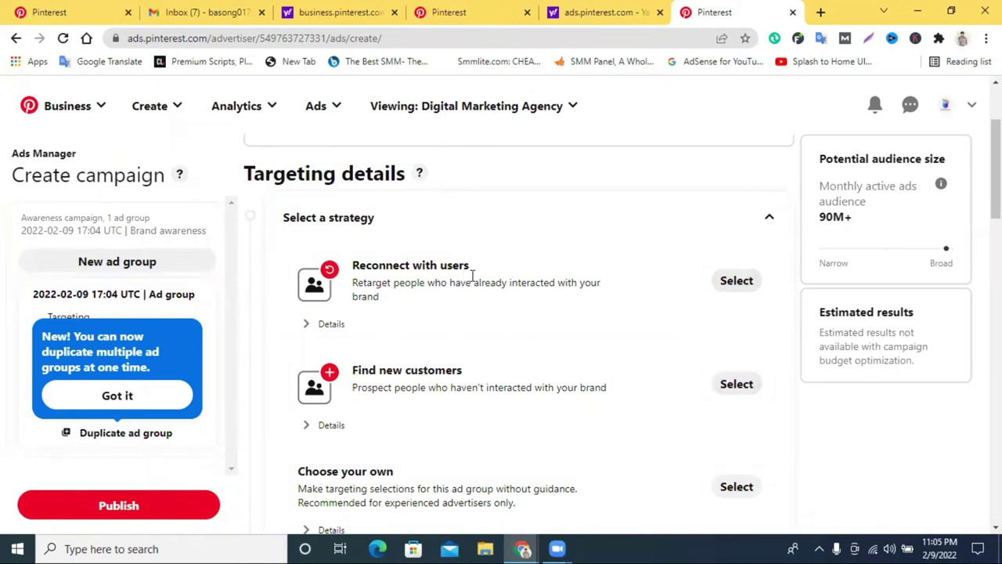
left_click(740, 285)
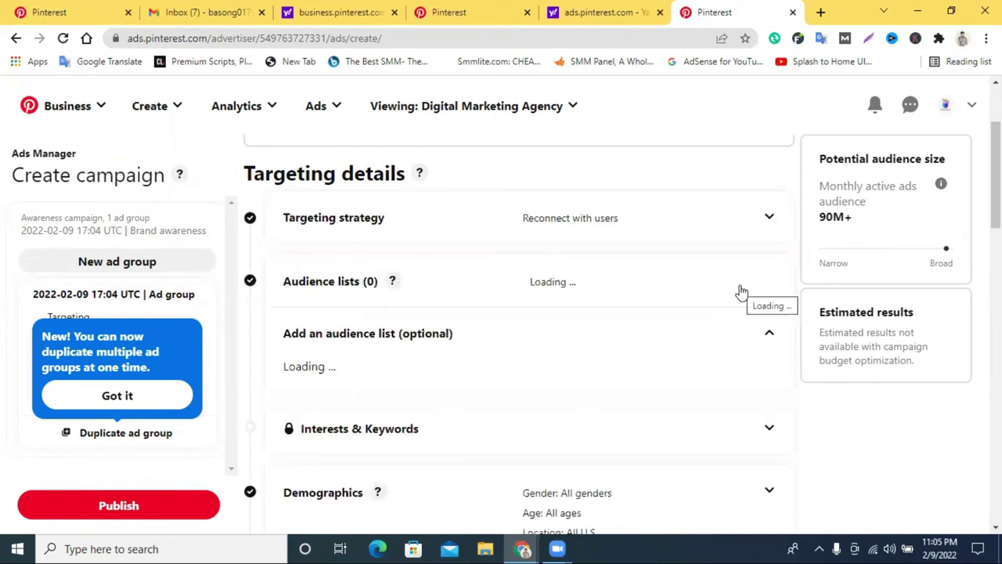
scroll(738, 290, "up", 2)
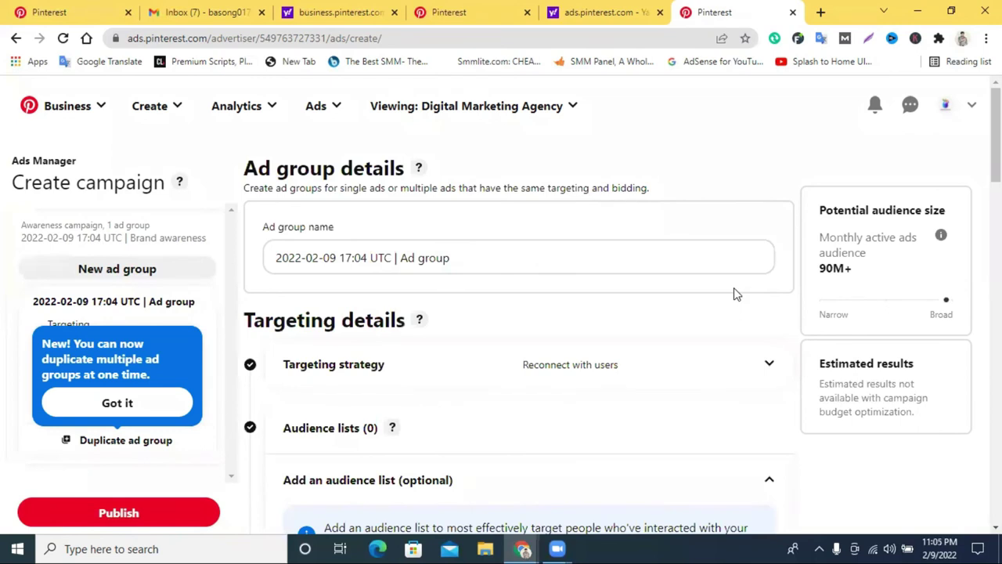
scroll(732, 294, "down", 1)
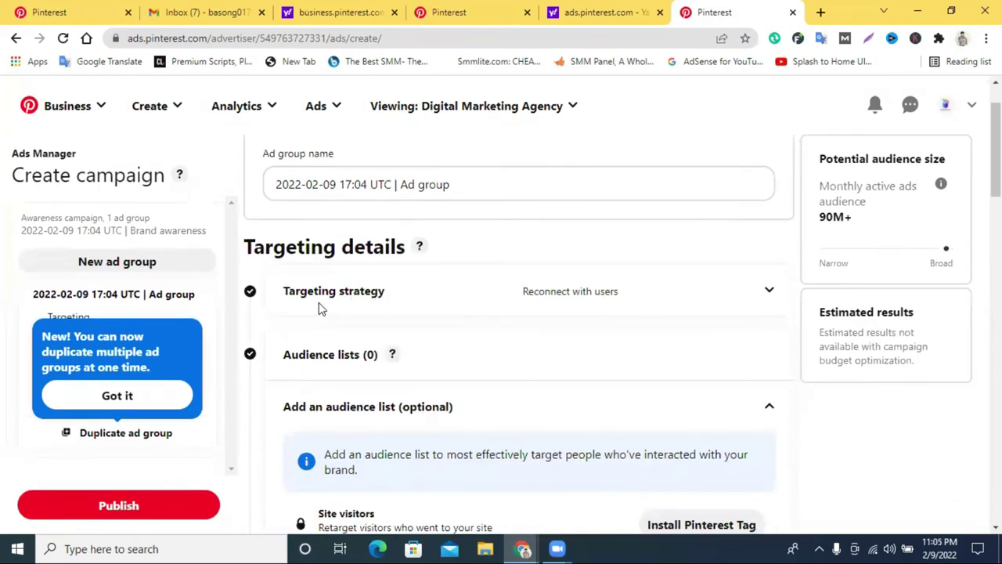
Reopen the targeting strategy options and select the Reconnect with users description.
left_click(756, 298)
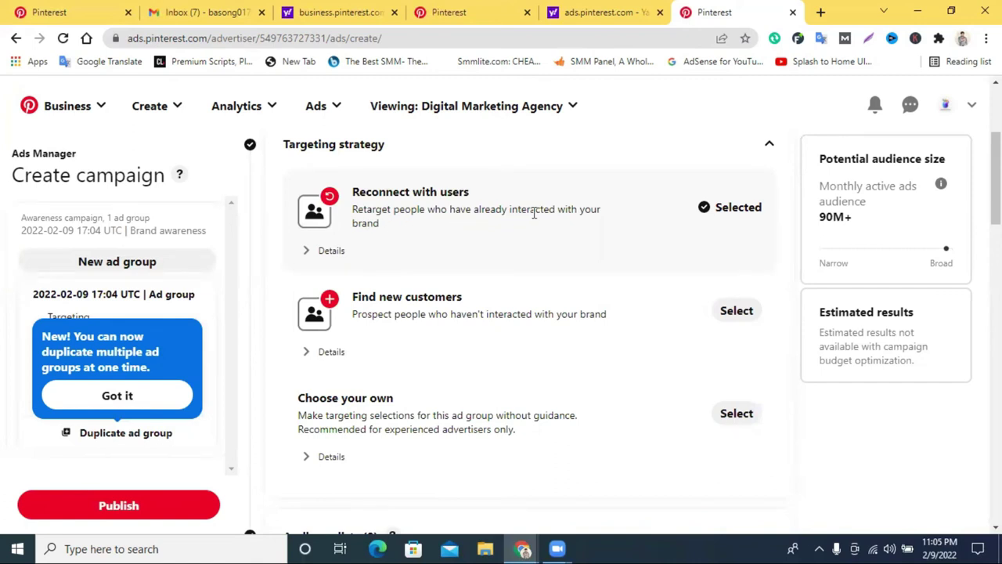
scroll(660, 247, "down", 1)
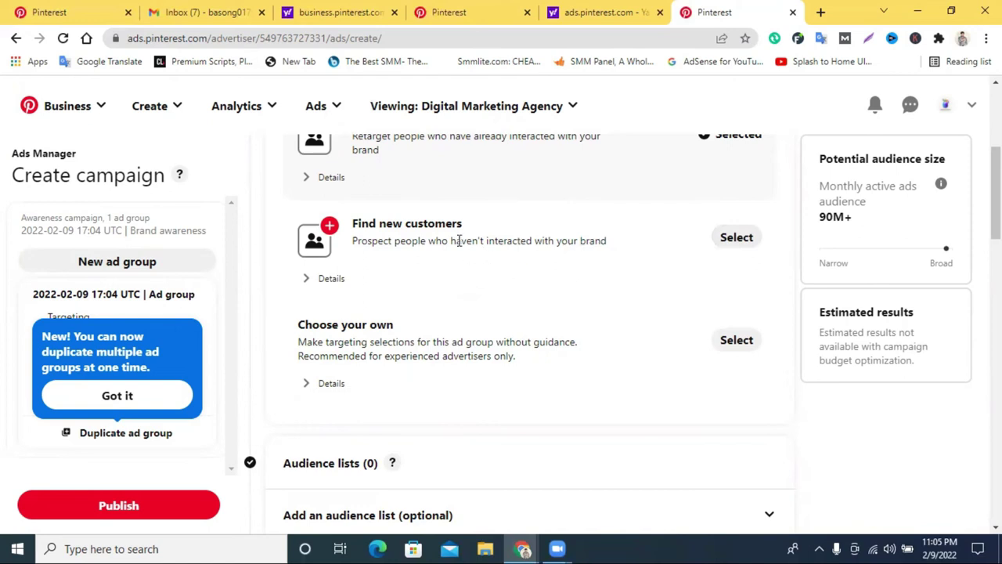
left_click_drag(459, 241, 512, 241)
scroll(481, 241, "down", 1)
scroll(666, 237, "up", 1)
scroll(705, 247, "up", 1)
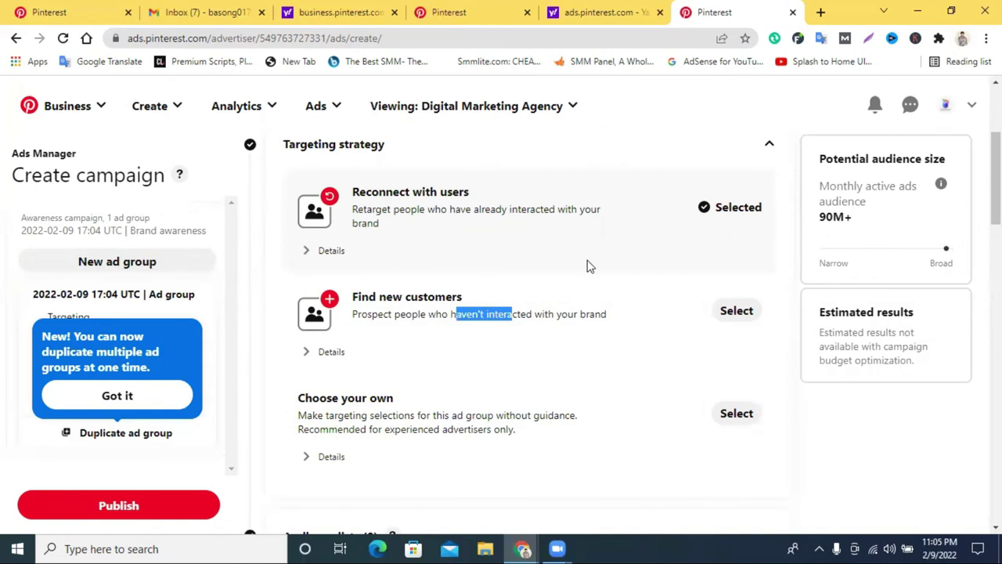
triple_click(427, 217)
Translate the Reconnect with users description into Bengali with Google Translate.
right_click(427, 217)
left_click(464, 222)
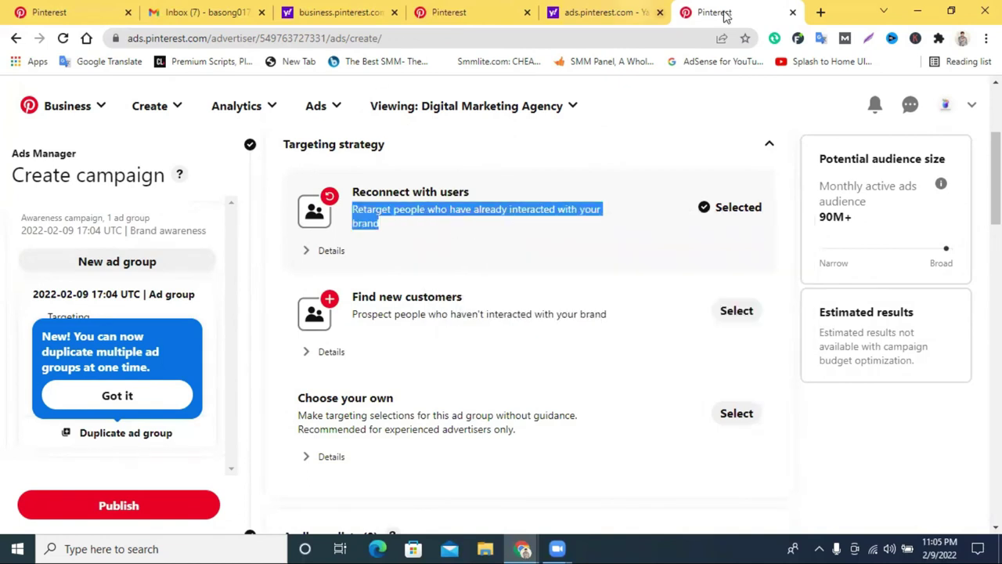
left_click(820, 11)
left_click(624, 10)
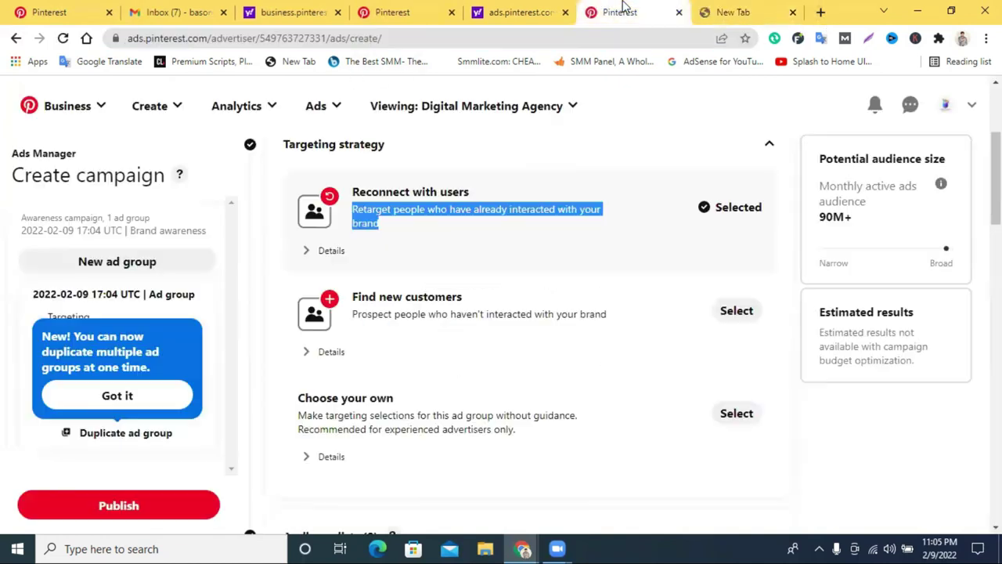
right_click(454, 214)
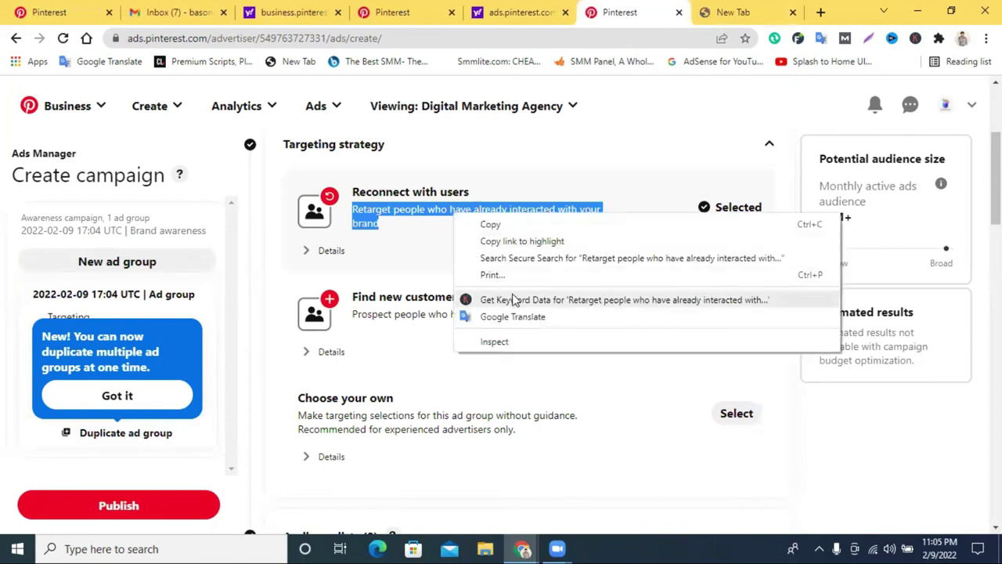
left_click(513, 316)
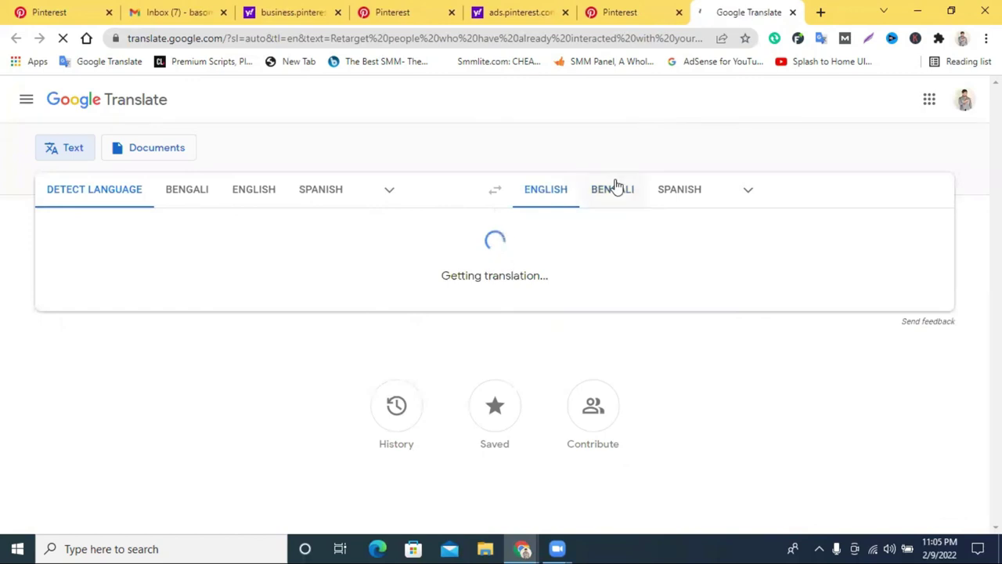
left_click(608, 188)
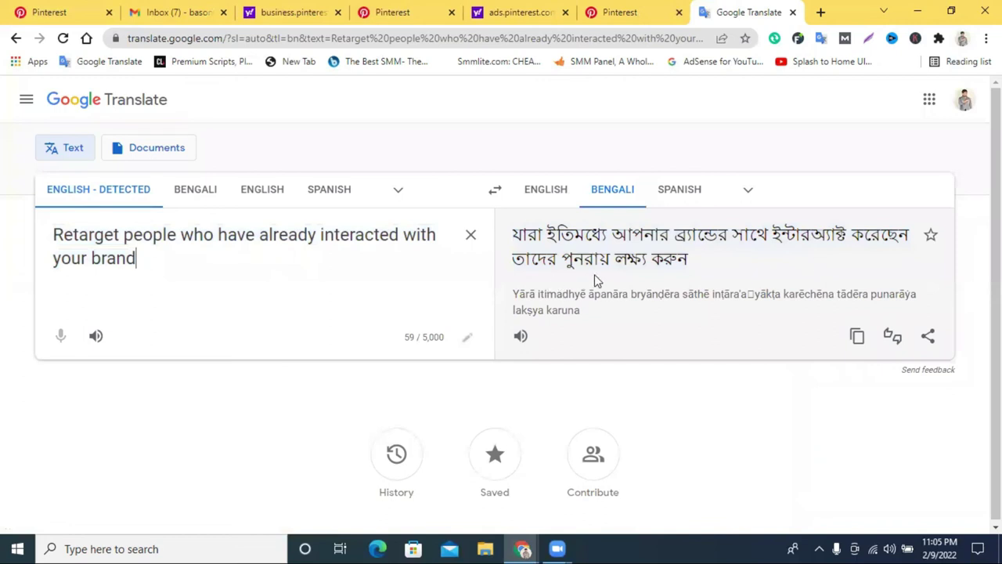
left_click(630, 12)
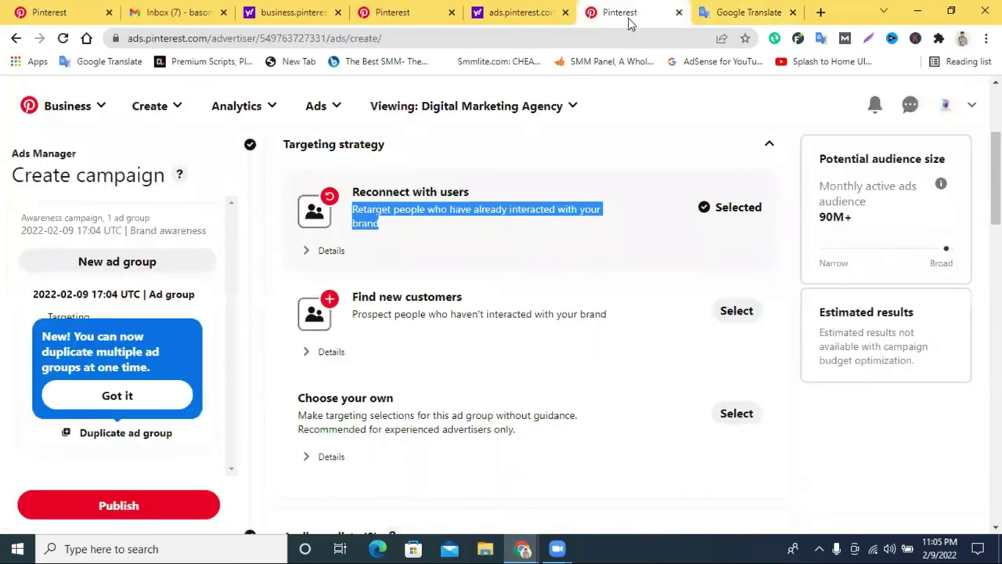
Translate the Find new customers description in Google Translate, then return to Pinterest.
triple_click(438, 312)
right_click(451, 312)
left_click(474, 322)
left_click(747, 12)
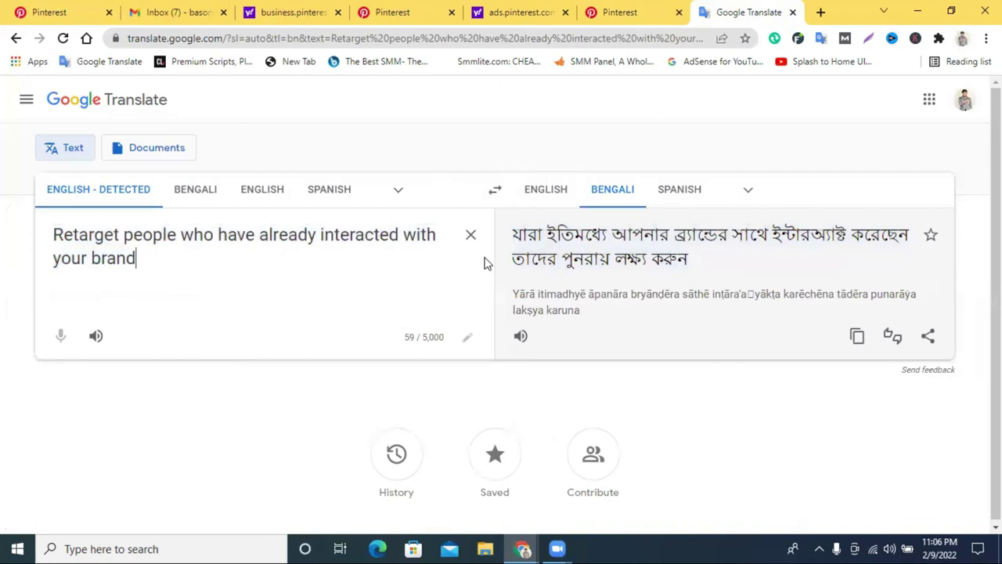
left_click(470, 234)
right_click(393, 239)
left_click(436, 352)
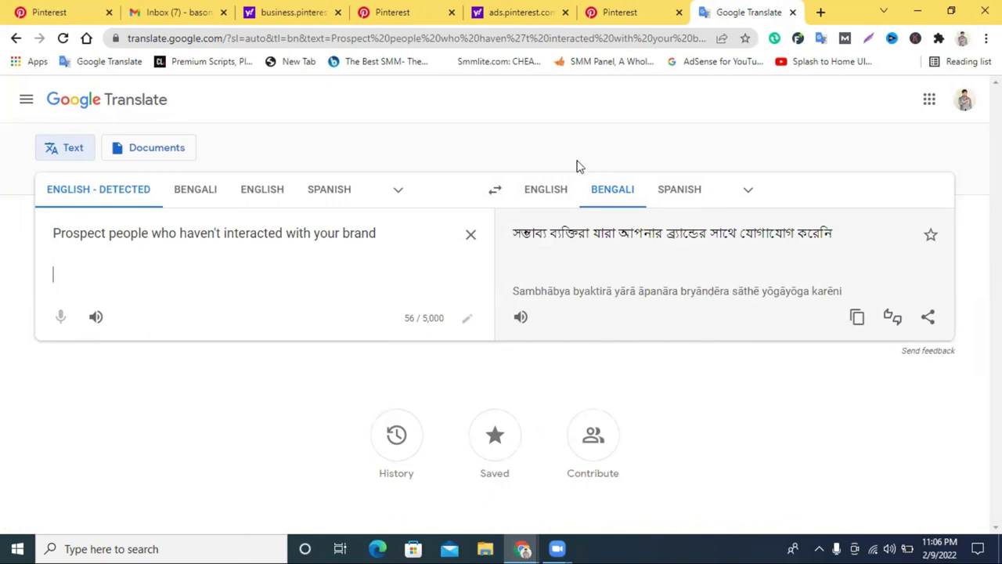
left_click(630, 10)
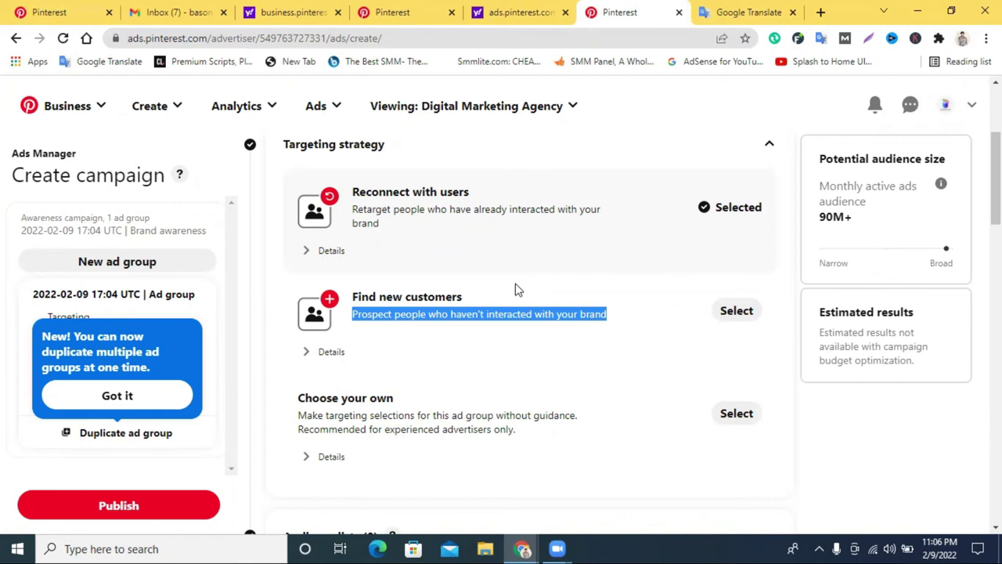
Switch the strategy to Find new customers, confirm the reset, and enable interests and keywords.
left_click(433, 317)
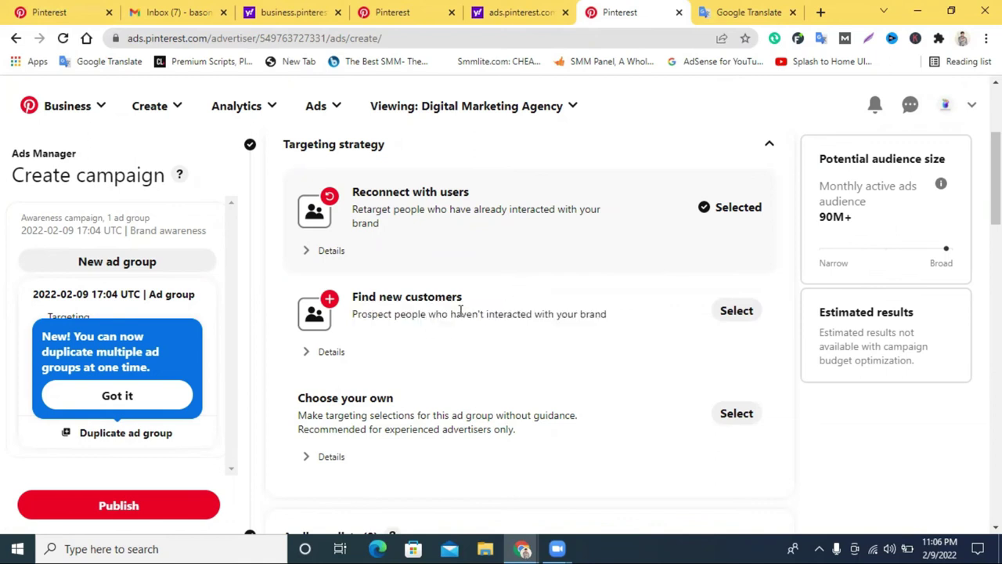
left_click(732, 313)
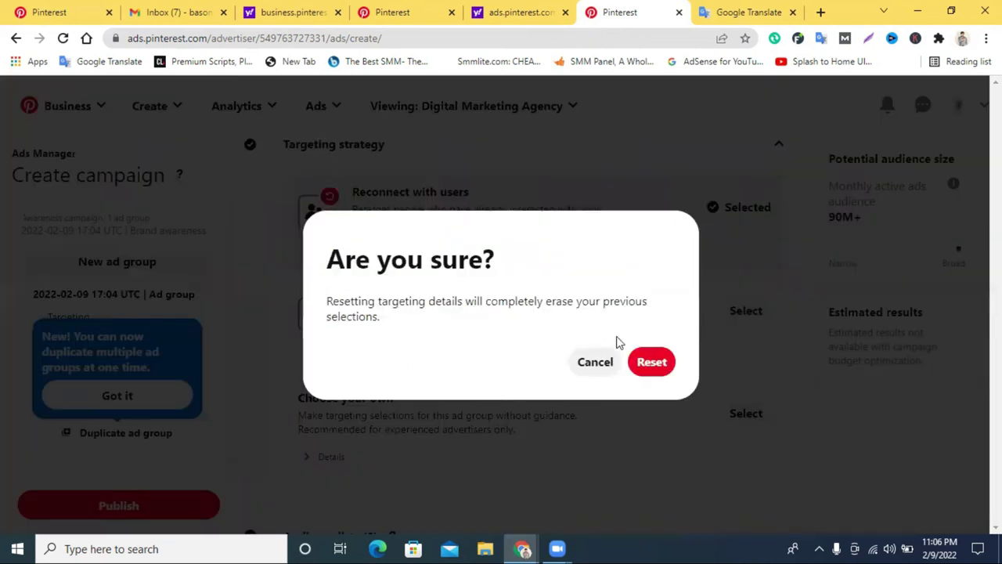
left_click(651, 361)
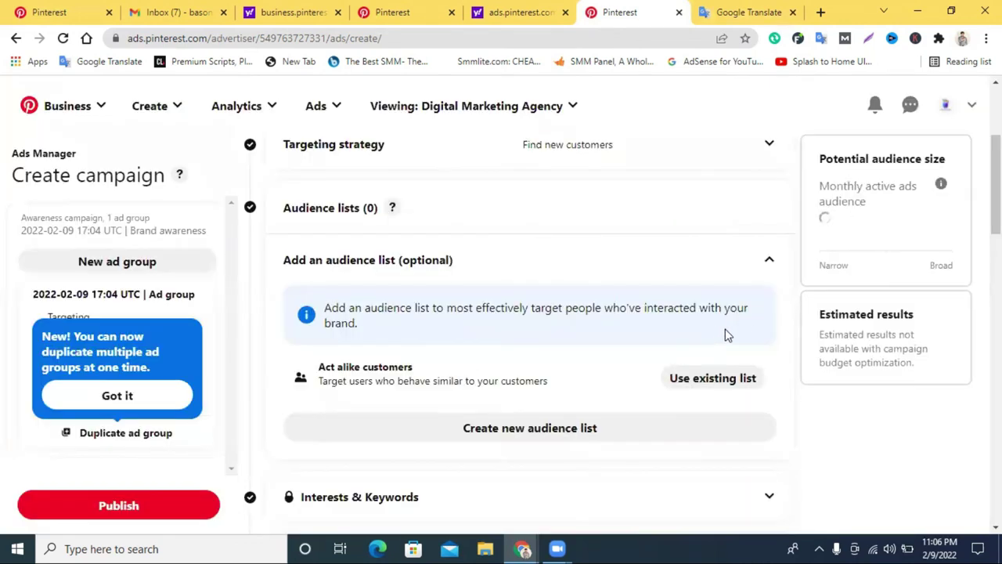
scroll(725, 333, "down", 3)
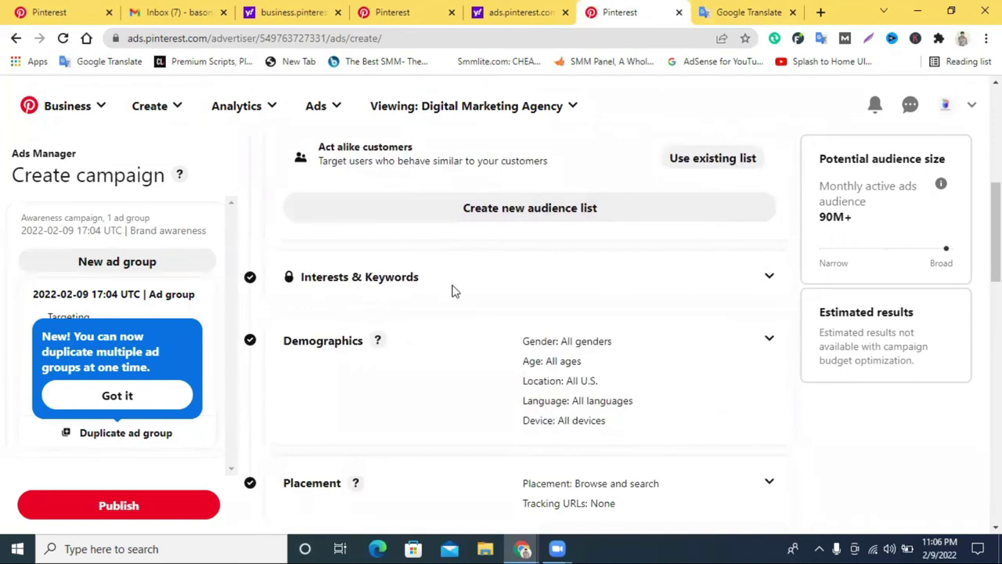
left_click(741, 277)
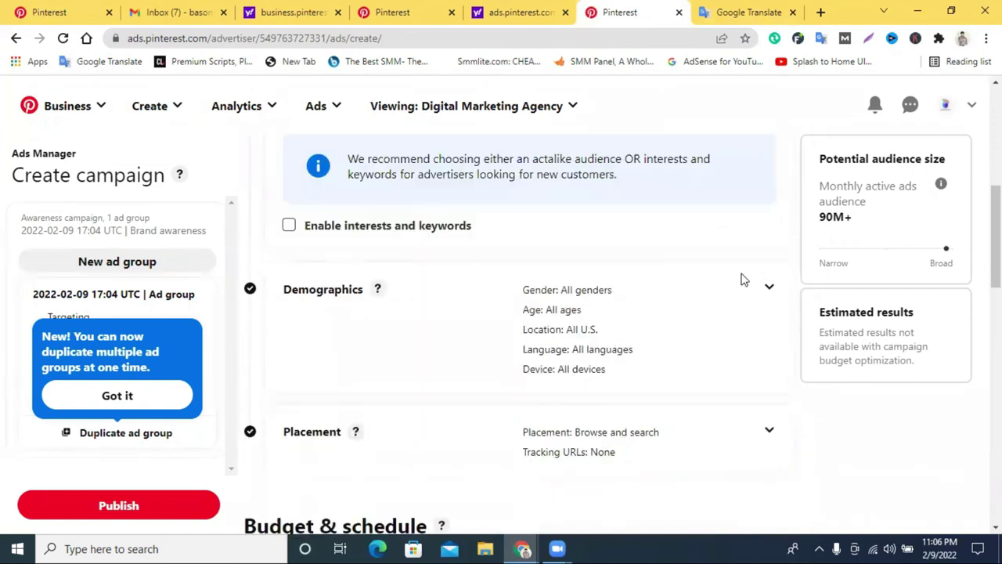
scroll(694, 292, "down", 1)
scroll(656, 298, "up", 3)
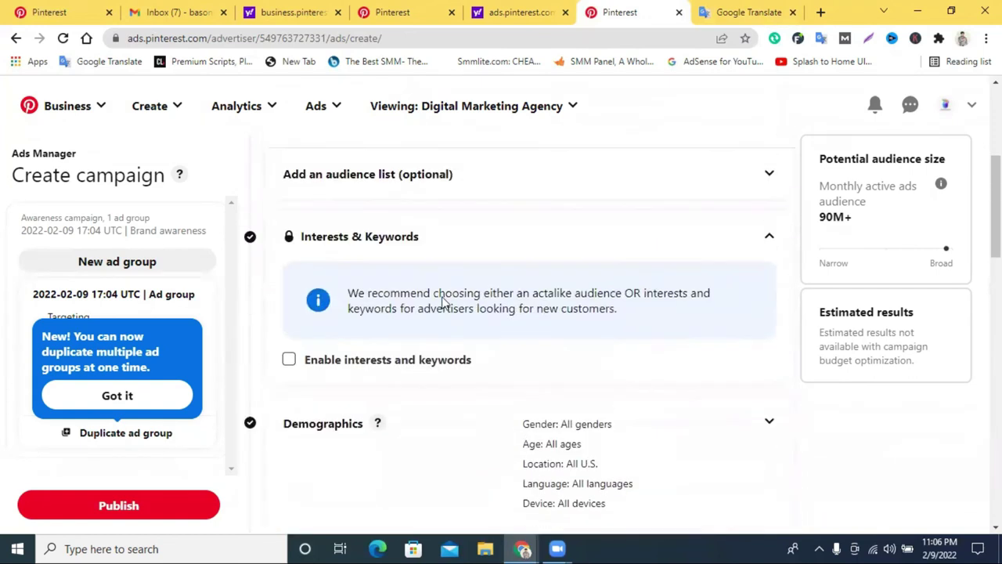
left_click(288, 372)
Target the Design and Education interests, narrowing the audience to 54.8M–60.7M.
scroll(498, 337, "down", 3)
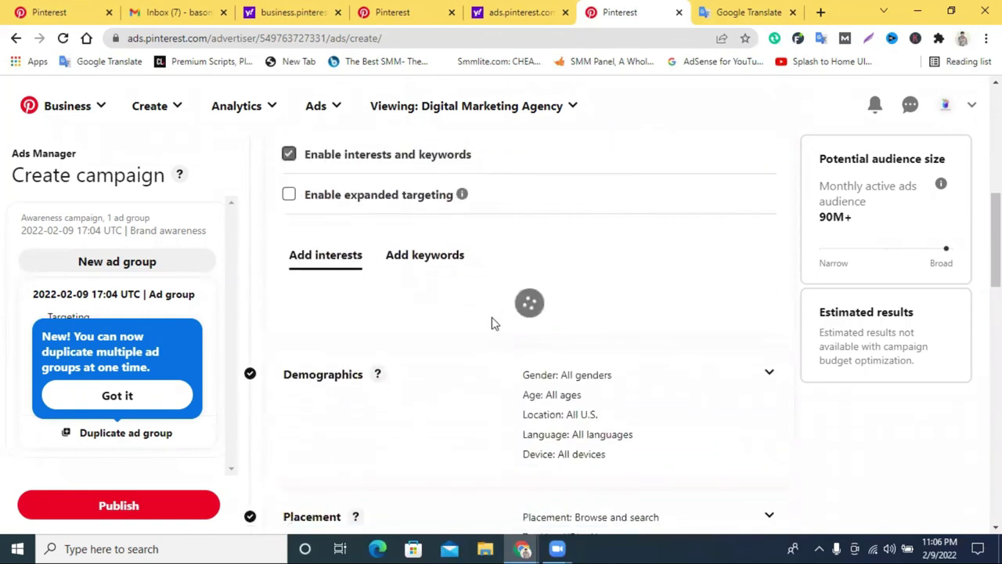
scroll(439, 269, "down", 3)
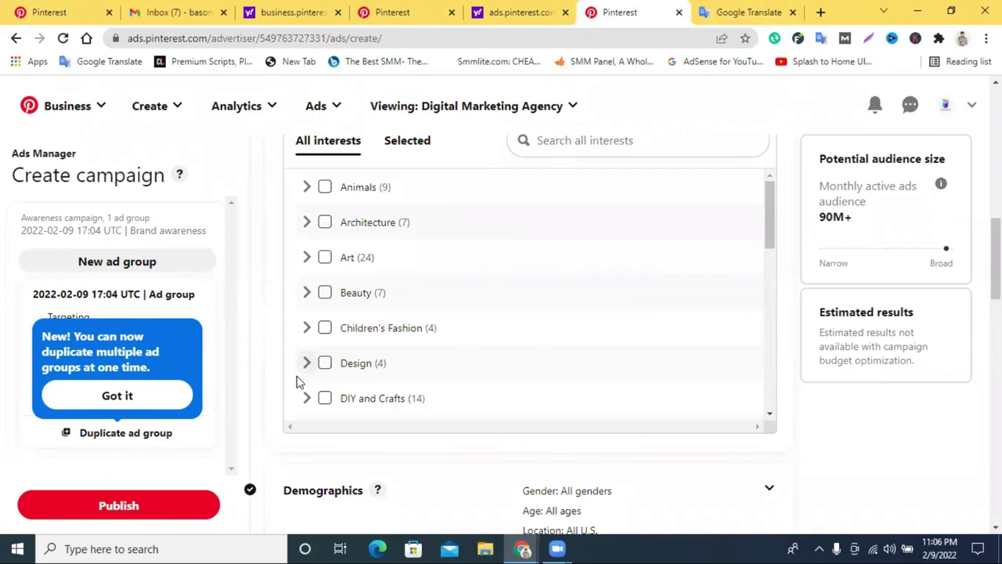
left_click(325, 364)
scroll(452, 345, "down", 2)
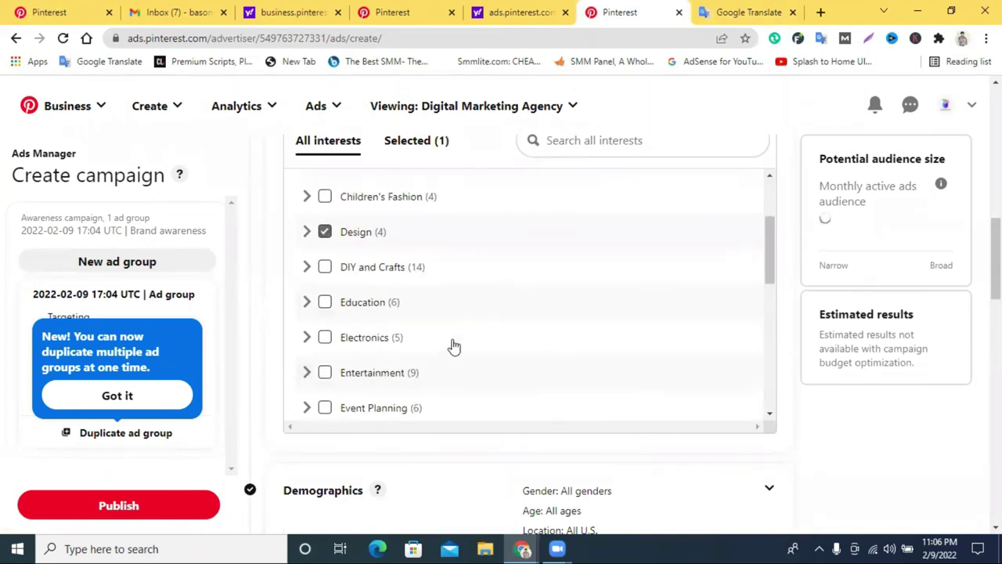
left_click(323, 288)
scroll(492, 358, "down", 2)
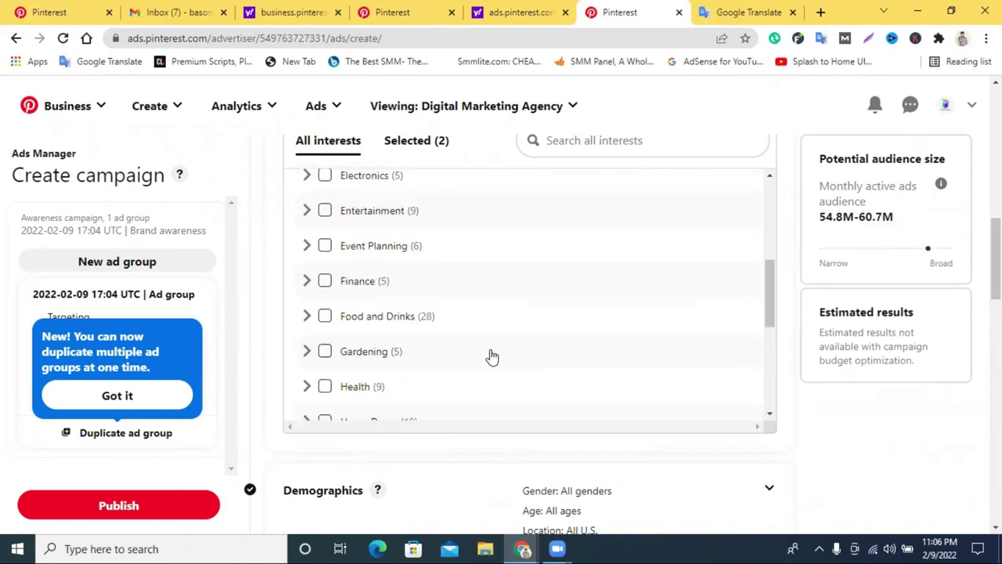
scroll(490, 355, "down", 2)
scroll(505, 293, "down", 2)
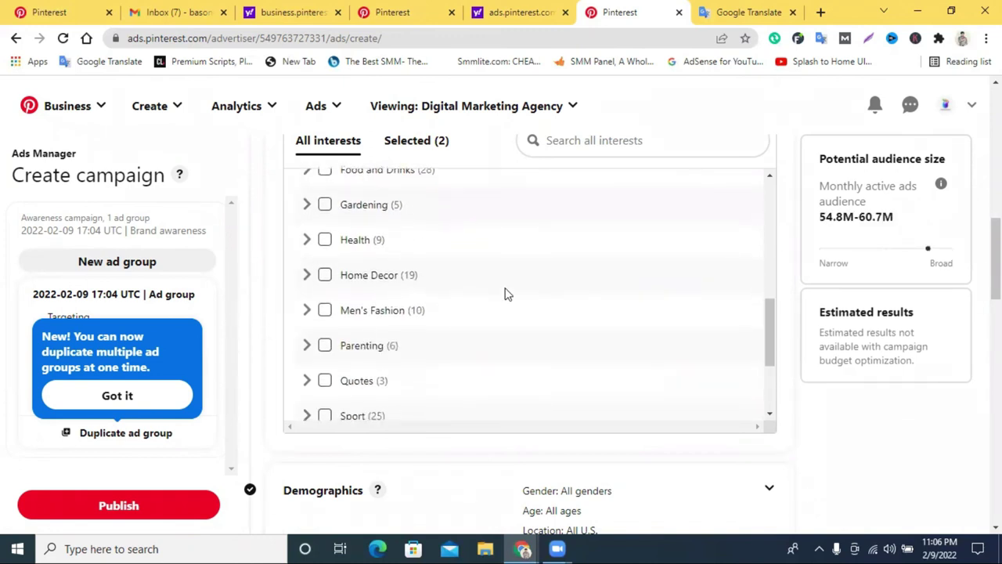
left_click(407, 148)
scroll(415, 196, "up", 2)
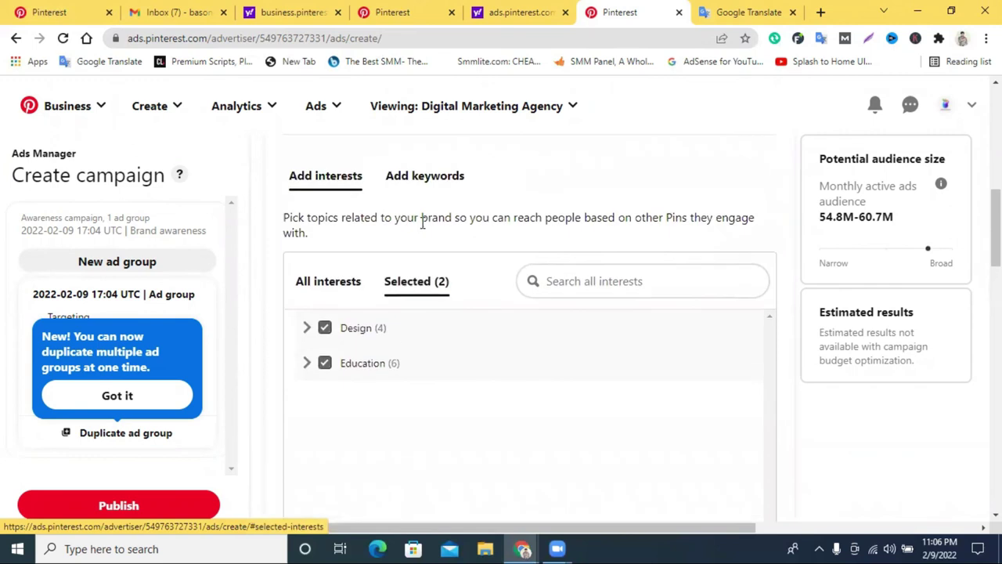
left_click(574, 286)
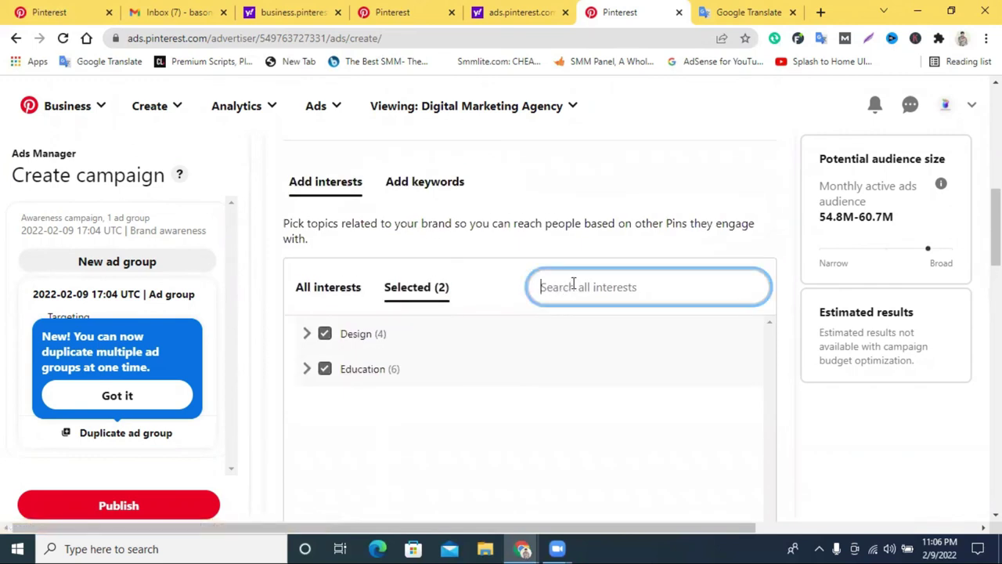
type("dig")
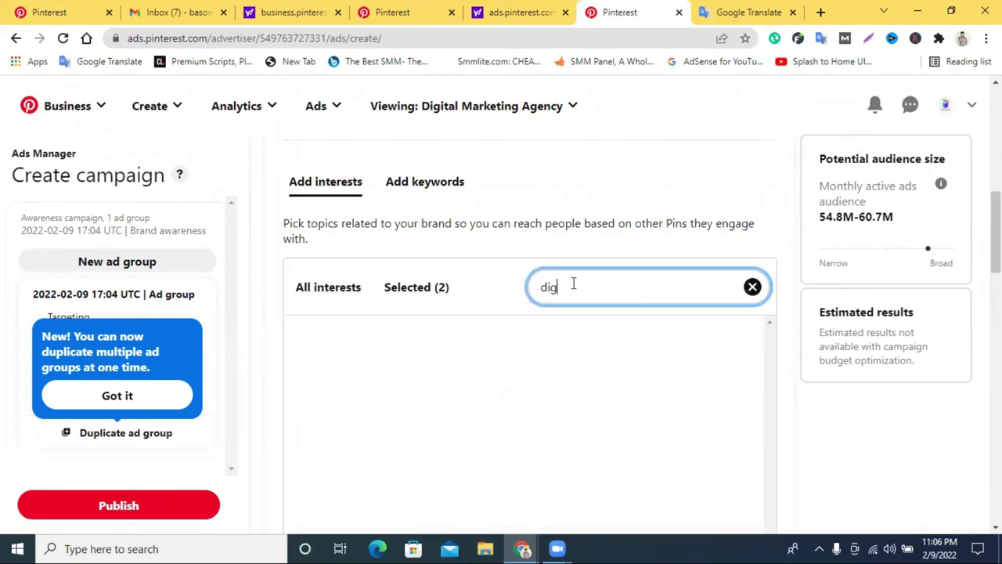
type("ital ma")
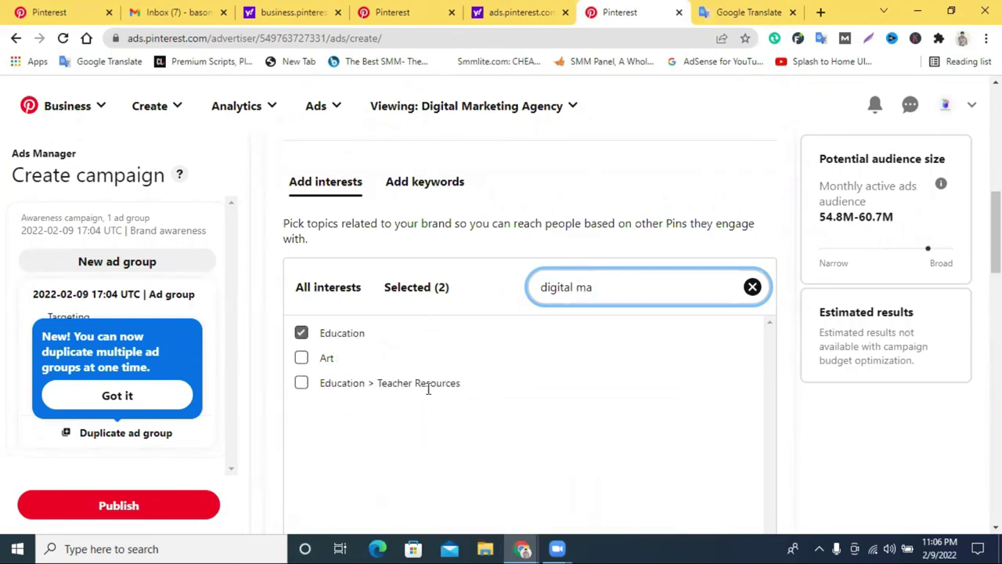
triple_click(593, 288)
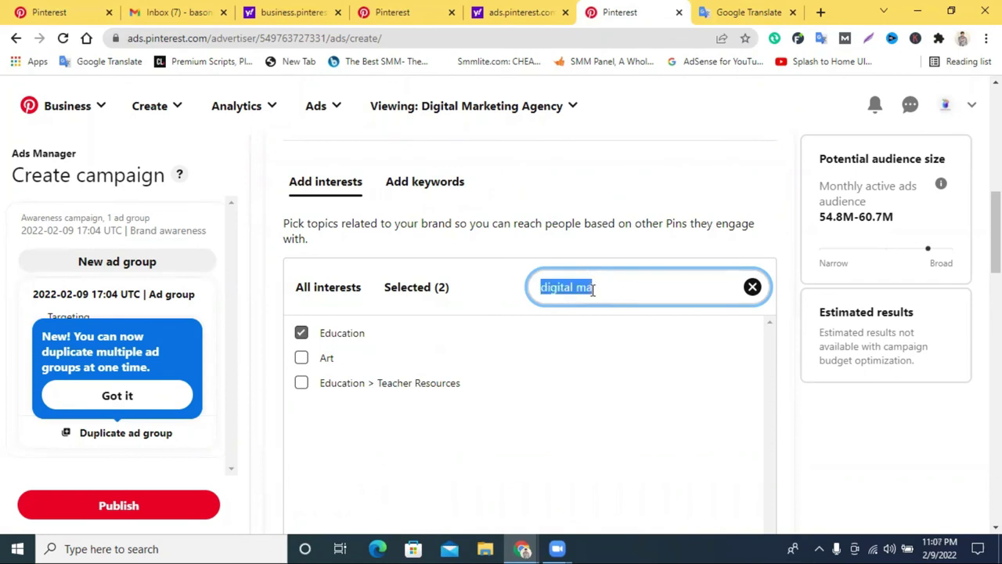
type("mar")
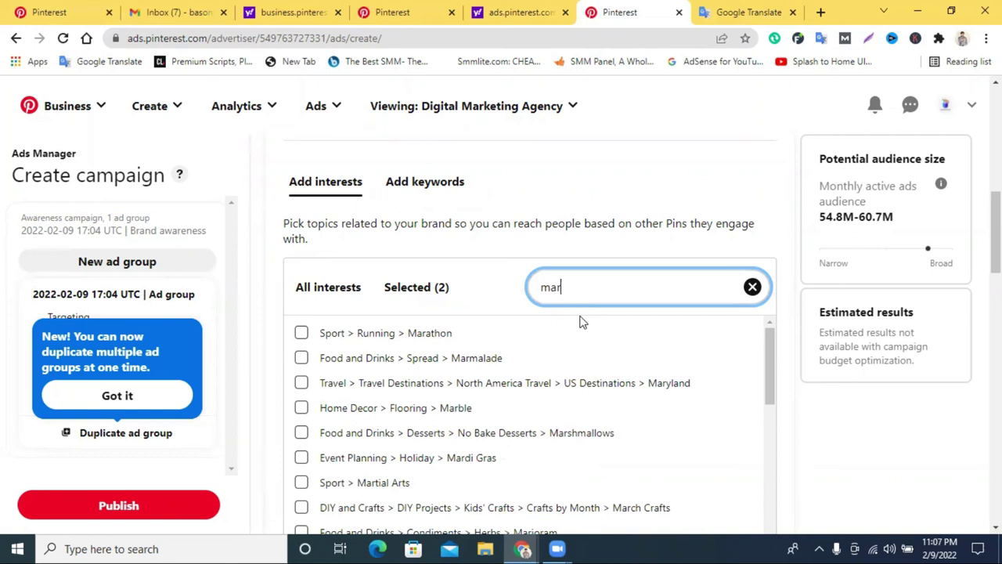
type("keting")
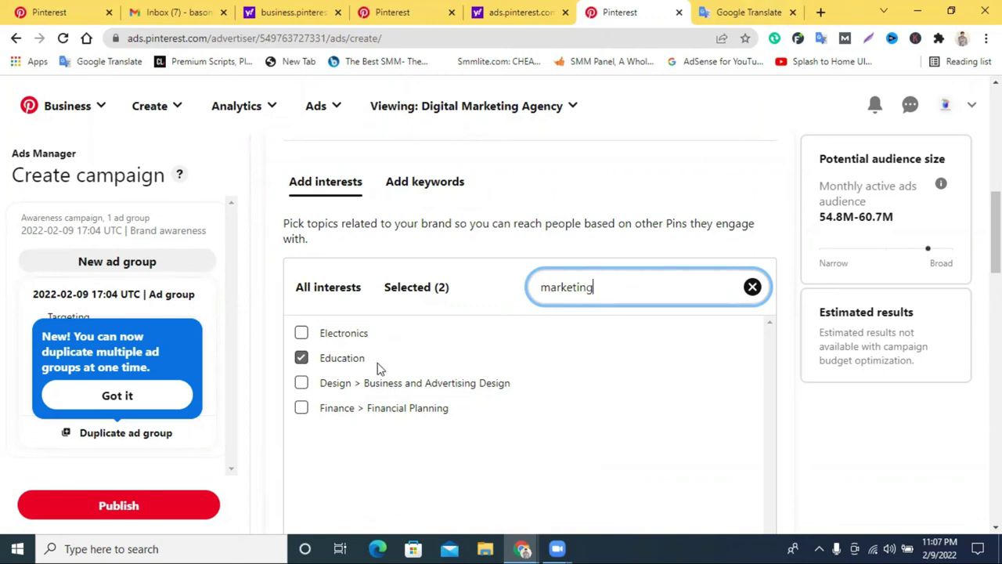
scroll(378, 367, "down", 1)
left_click(333, 224)
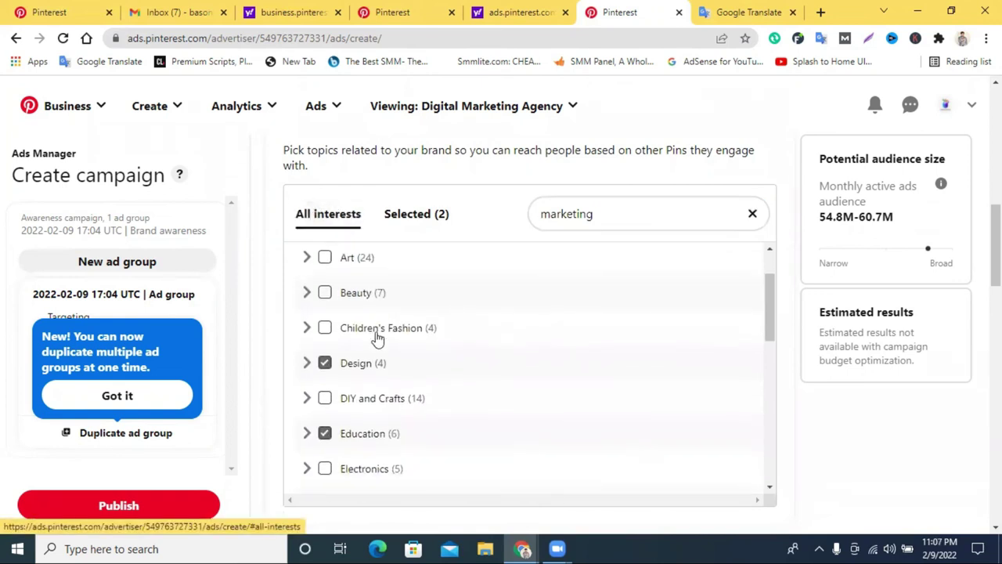
scroll(376, 344, "down", 7)
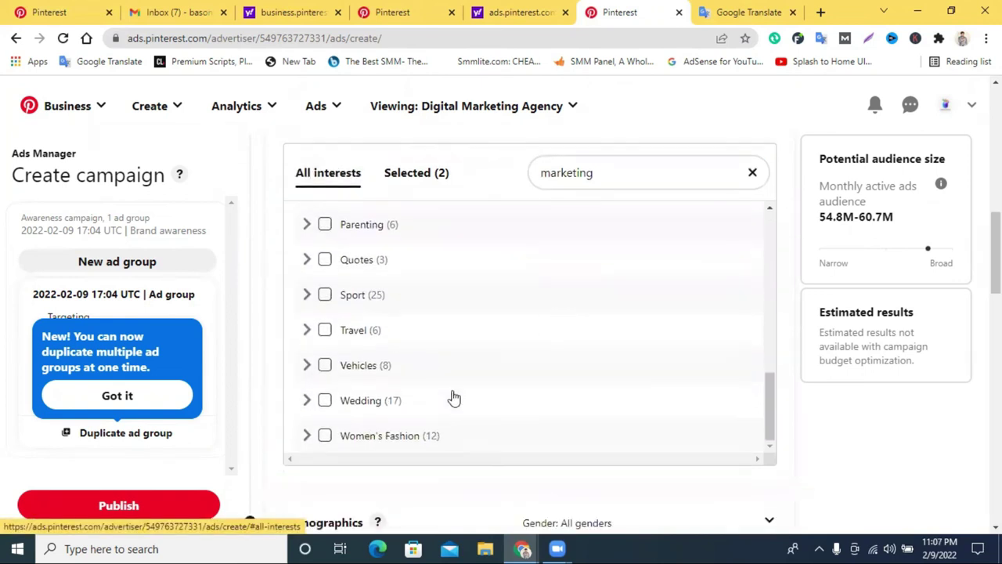
scroll(454, 399, "down", 2)
Add Women's Fashion as an interest and expand its subcategories, leaving demographics at defaults.
left_click(326, 262)
scroll(577, 287, "up", 2)
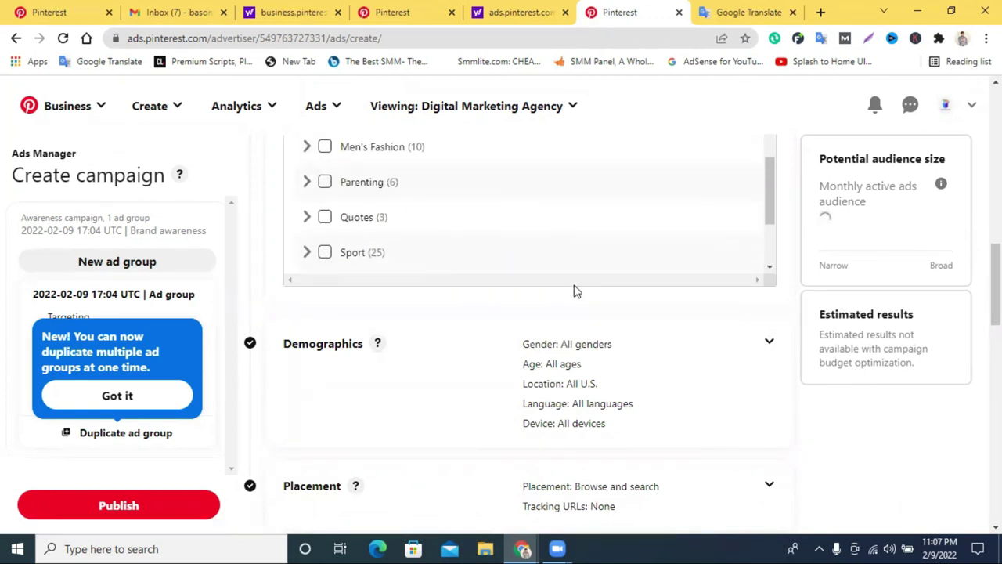
scroll(573, 266, "down", 2)
left_click(306, 257)
scroll(542, 242, "down", 1)
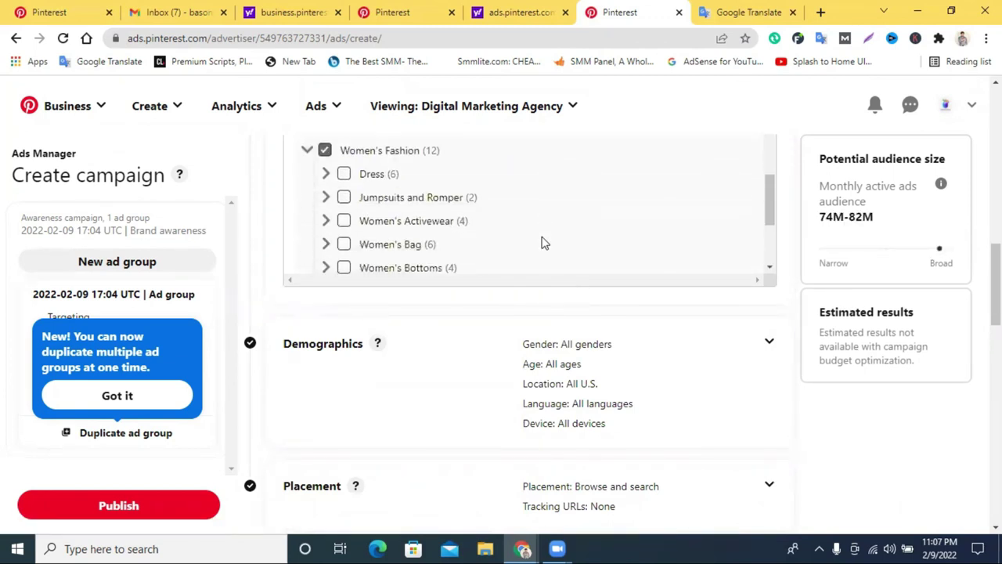
scroll(379, 246, "down", 4)
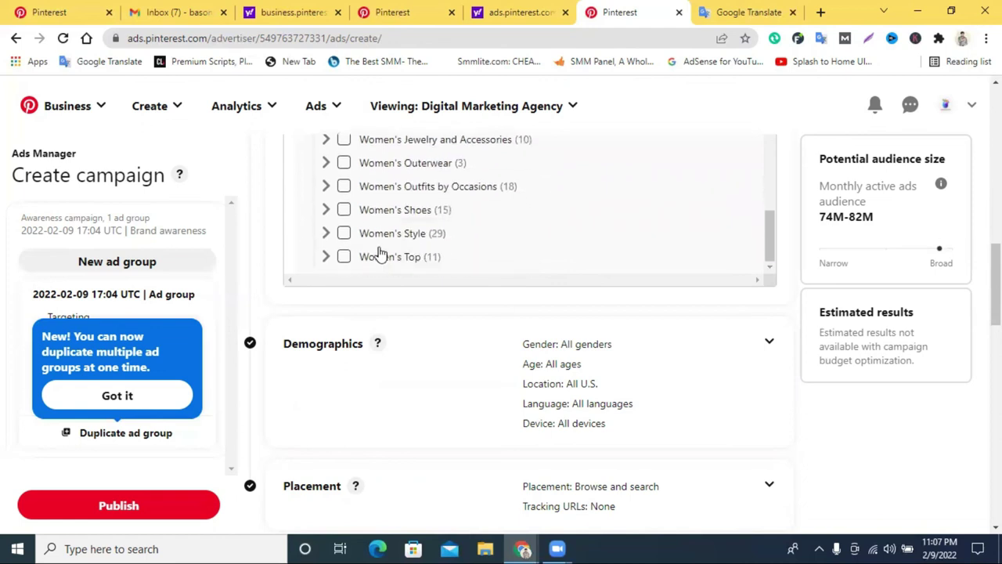
scroll(392, 231, "up", 4)
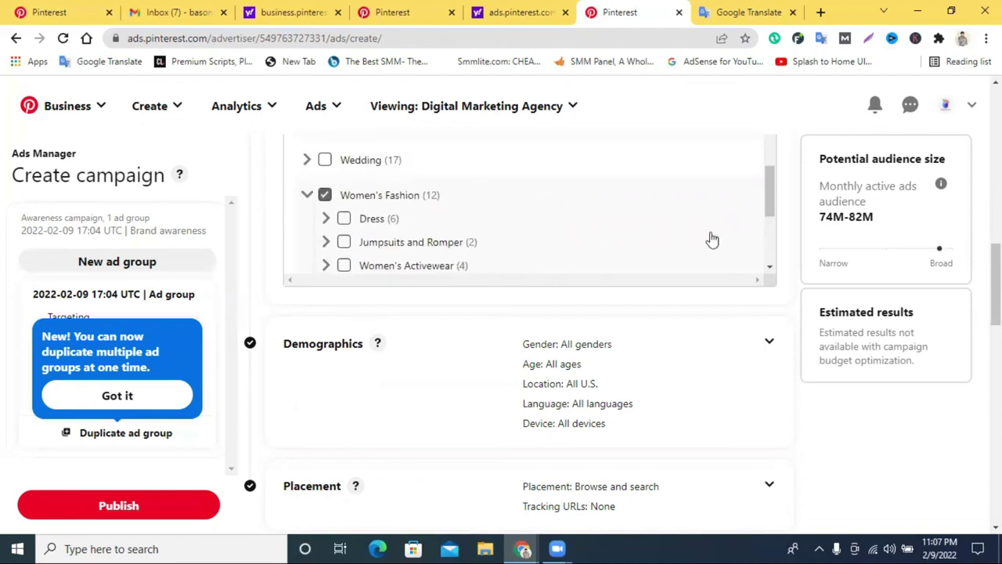
scroll(574, 279, "down", 2)
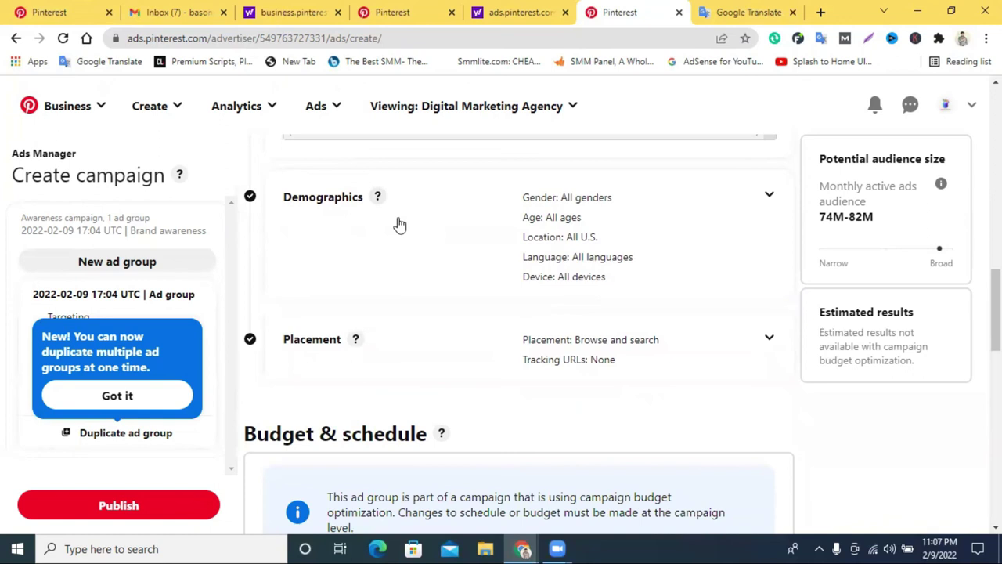
scroll(764, 205, "down", 2)
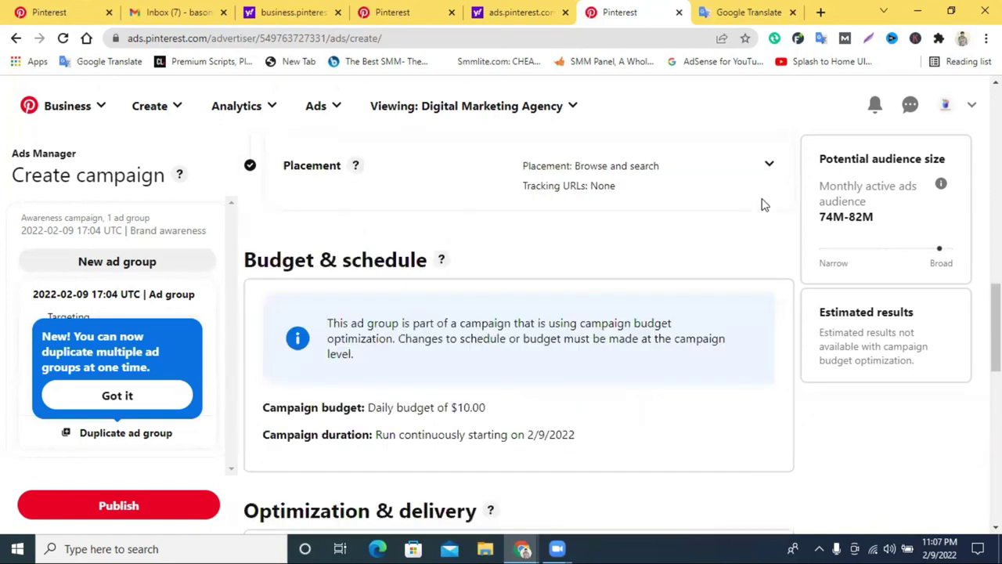
scroll(764, 205, "up", 2)
scroll(700, 327, "up", 5)
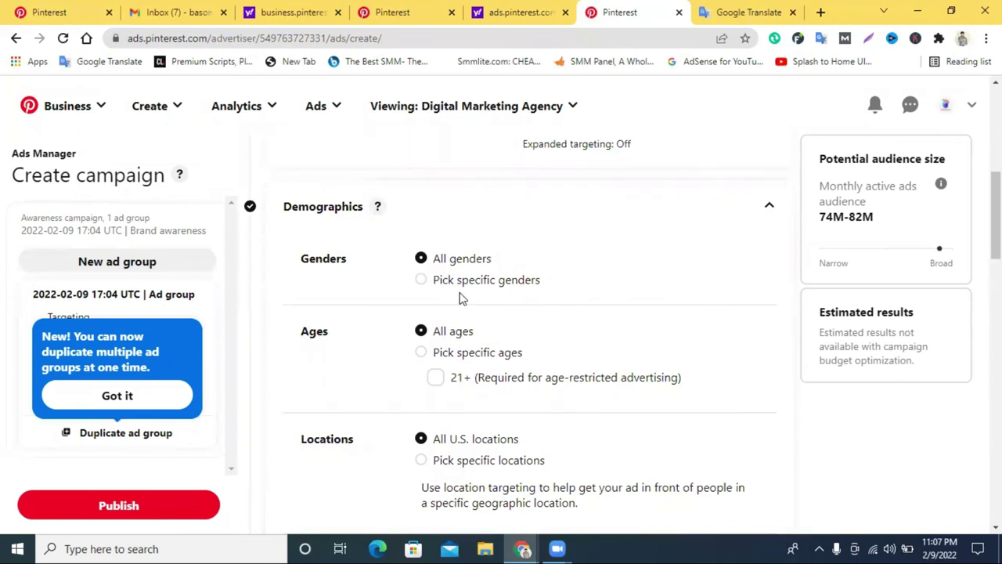
left_click(420, 282)
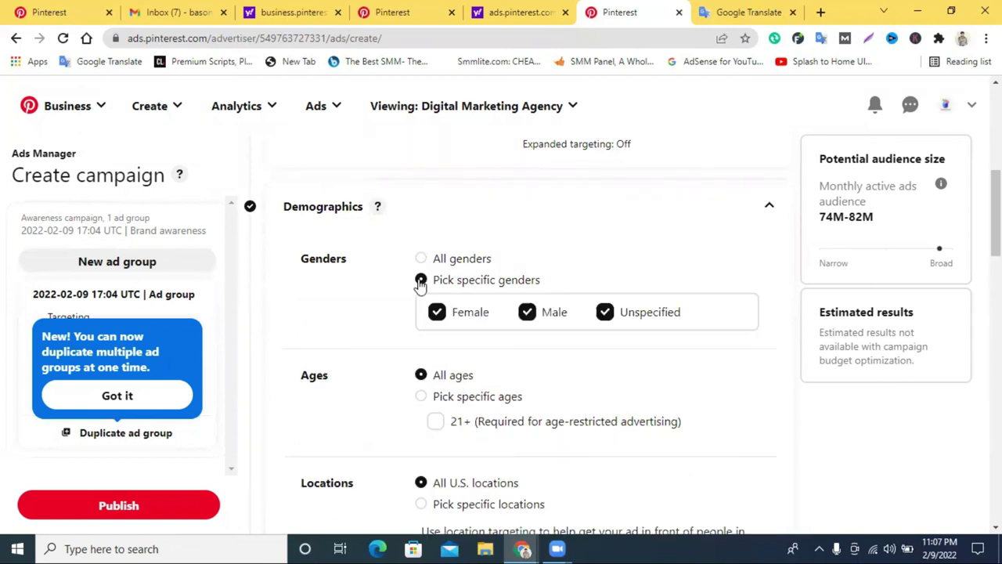
left_click(423, 259)
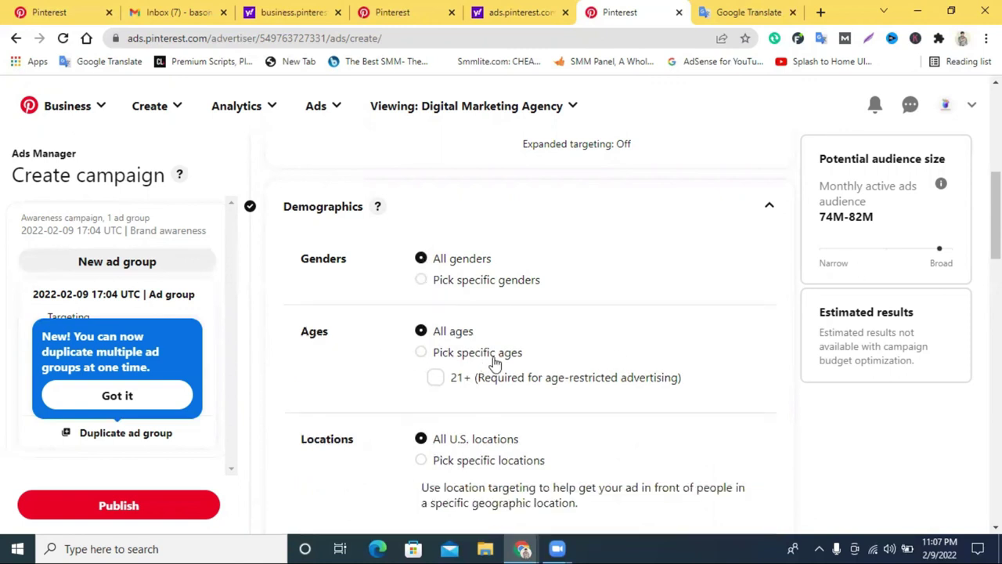
left_click(437, 383)
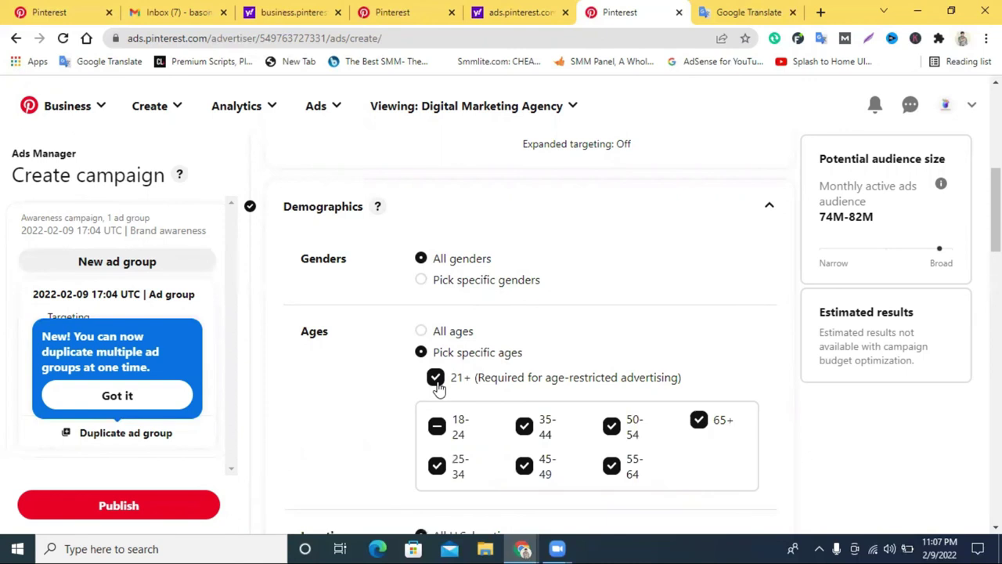
left_click(436, 384)
left_click(437, 383)
left_click(438, 381)
left_click(422, 331)
scroll(523, 336, "down", 2)
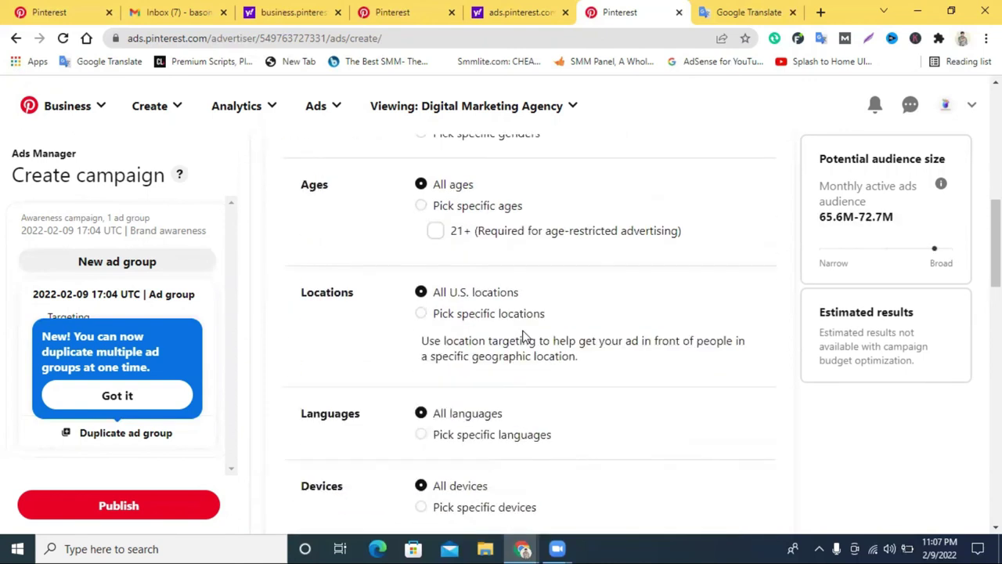
left_click(421, 313)
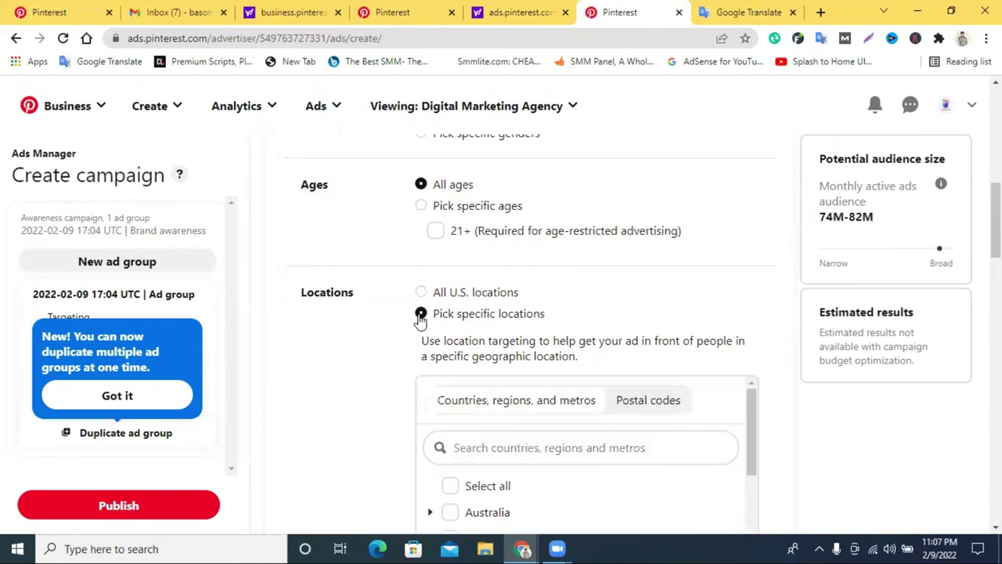
left_click(421, 292)
scroll(519, 331, "down", 3)
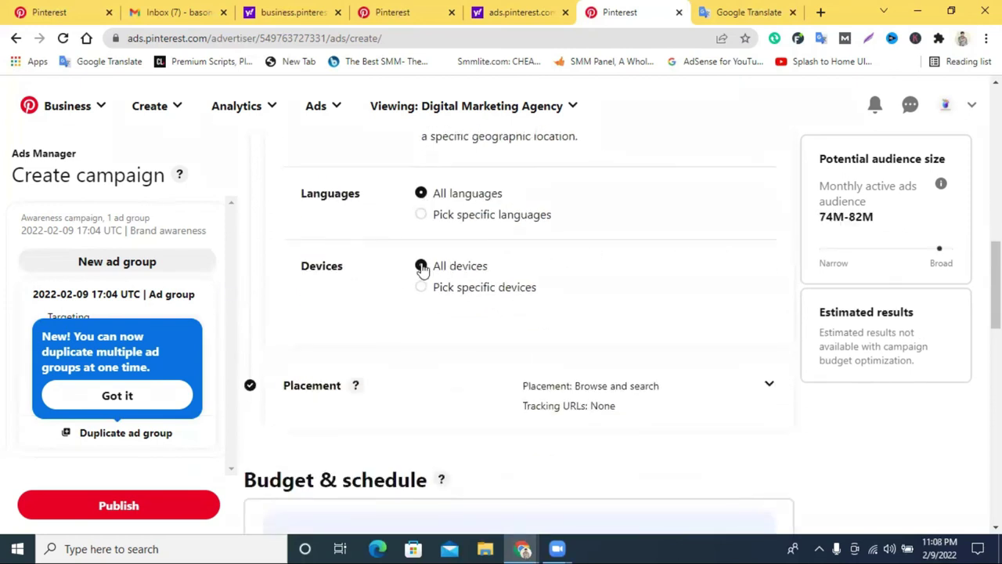
scroll(434, 277, "down", 1)
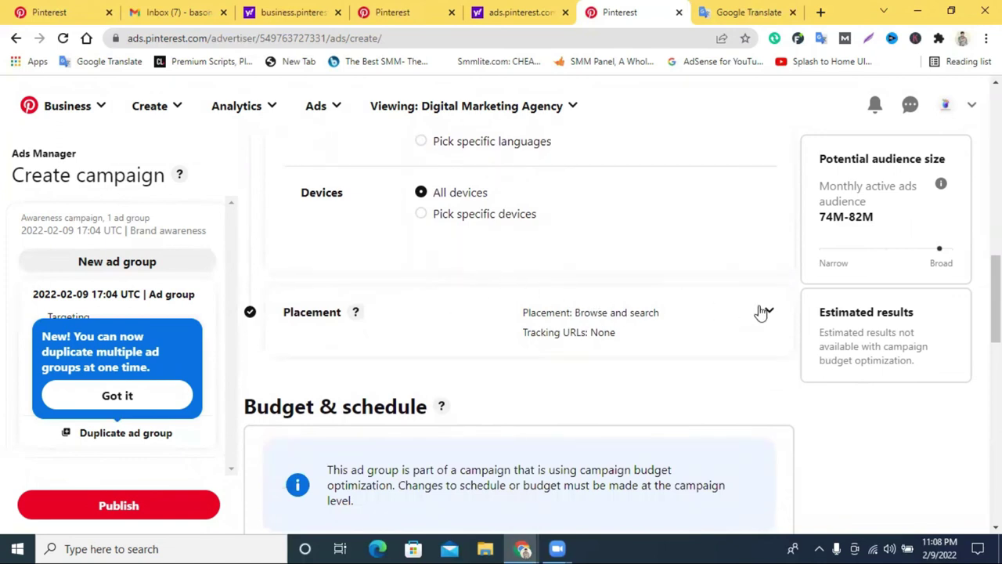
scroll(759, 311, "down", 10)
scroll(313, 239, "up", 4)
scroll(313, 239, "down", 5)
Select the "Believe in the magic of the season." Pin as the ad group's only Pin, then go to the profile.
scroll(530, 298, "up", 3)
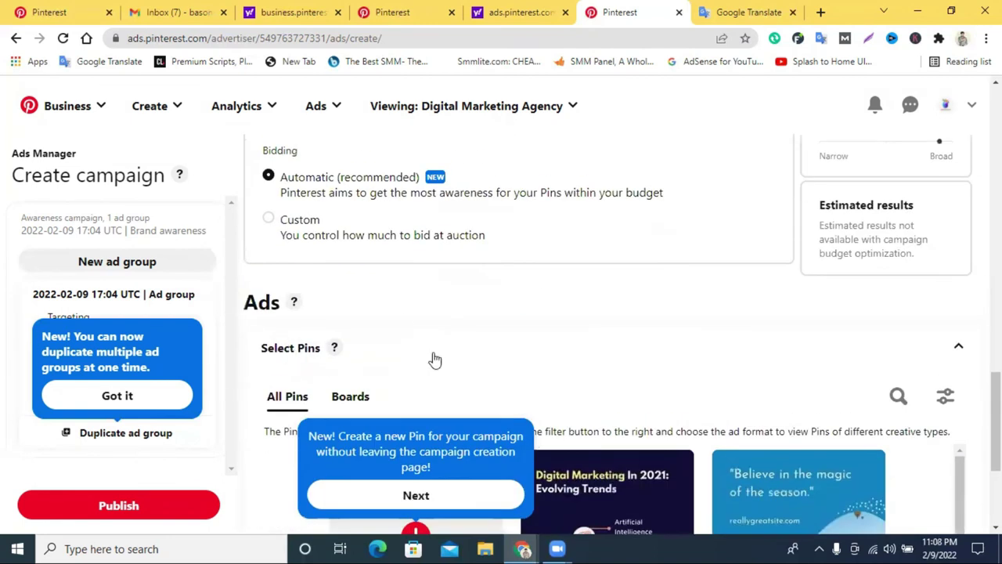
left_click(499, 356)
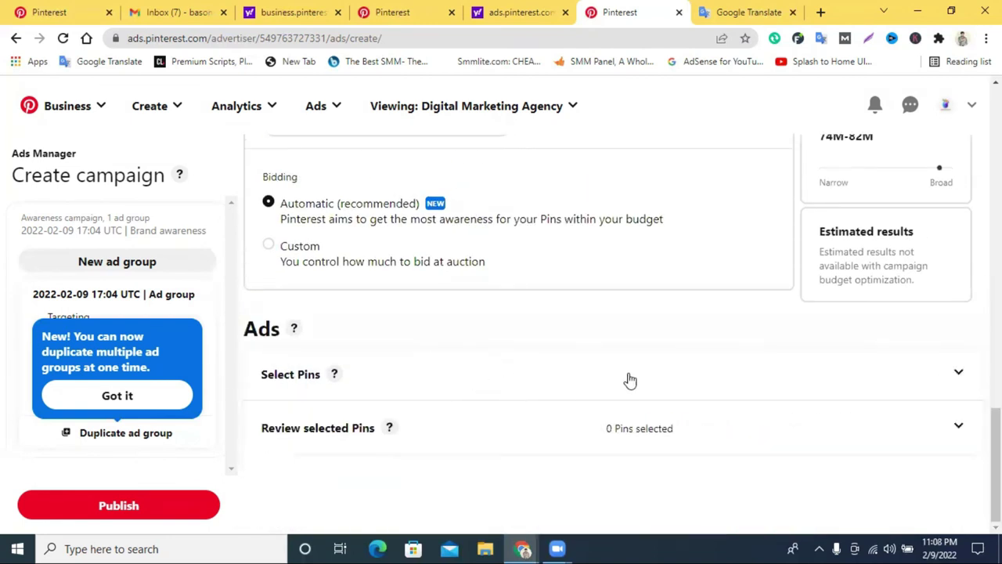
scroll(463, 365, "up", 3)
scroll(532, 367, "down", 3)
left_click(960, 373)
scroll(912, 365, "down", 3)
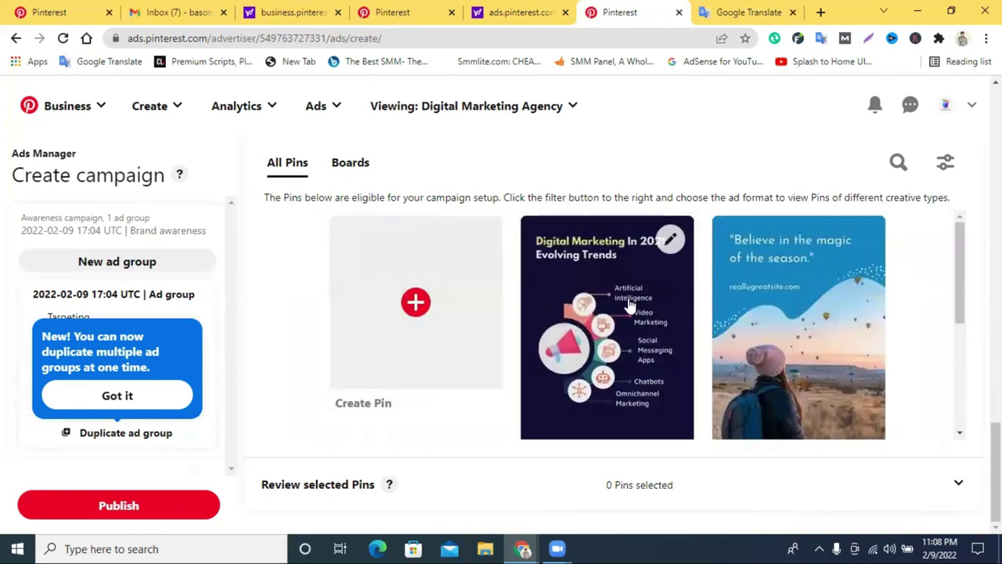
left_click(795, 330)
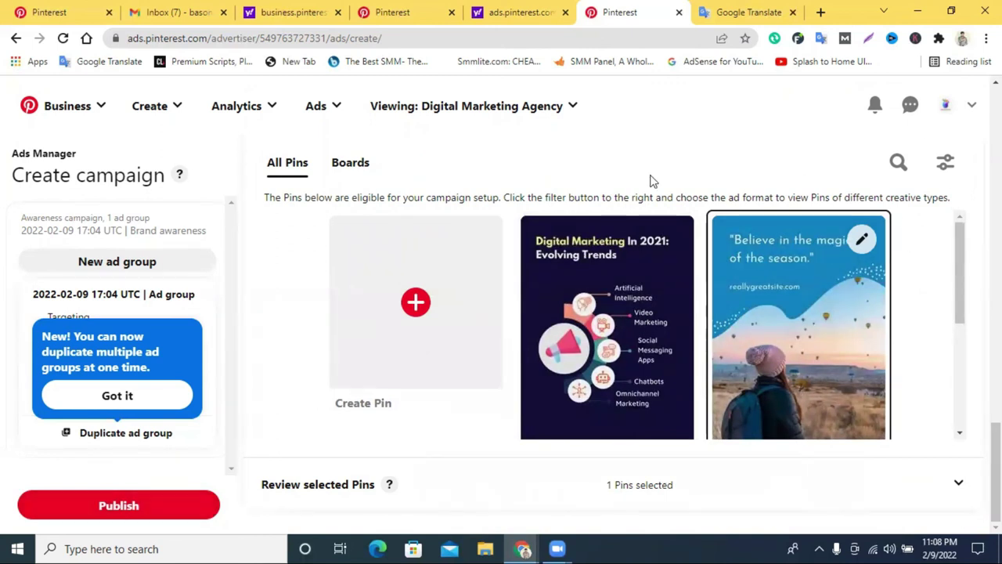
scroll(559, 460, "up", 10)
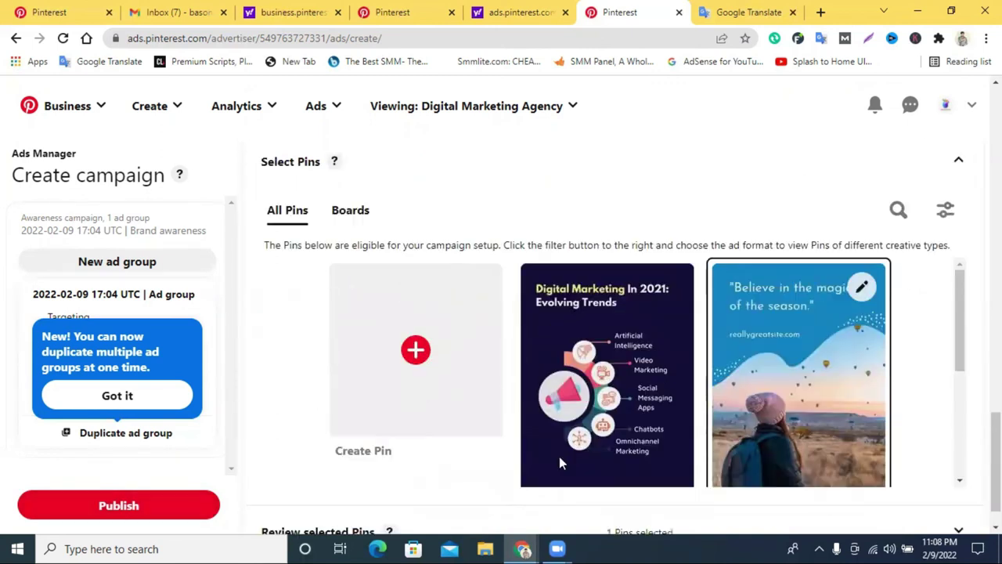
left_click(952, 110)
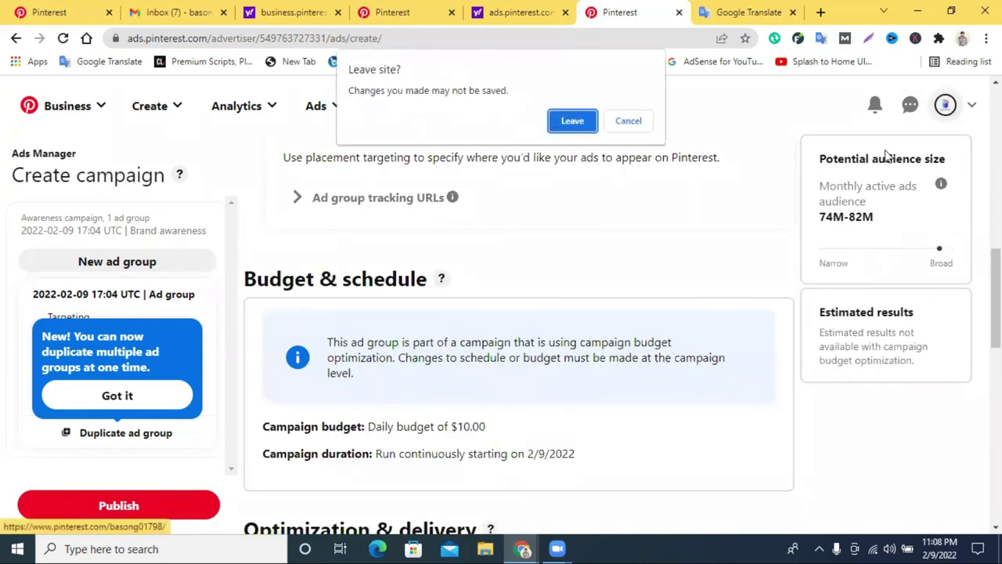
Leave the unsaved campaign, reload the business profile and browse its Created Pins.
left_click(570, 125)
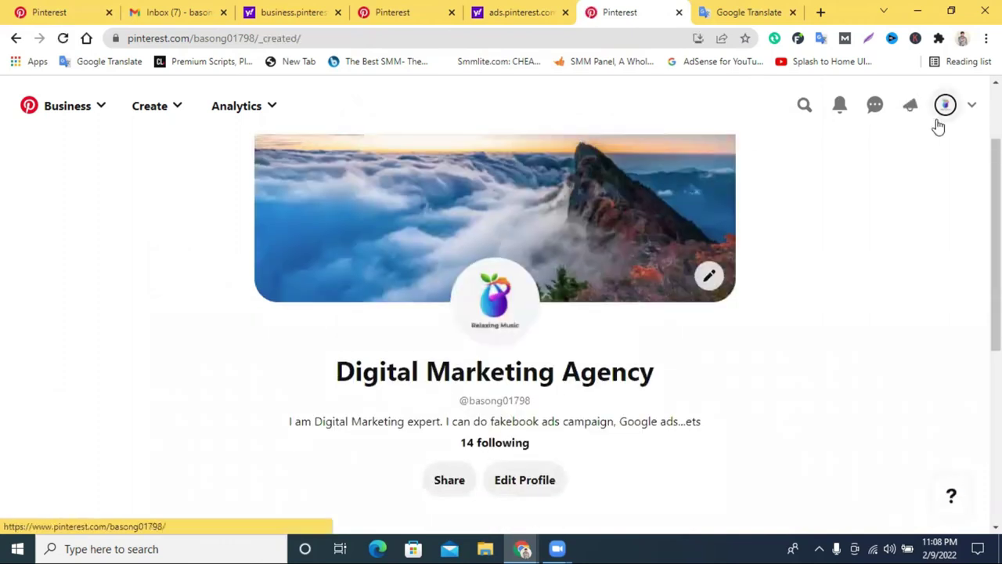
scroll(866, 239, "down", 3)
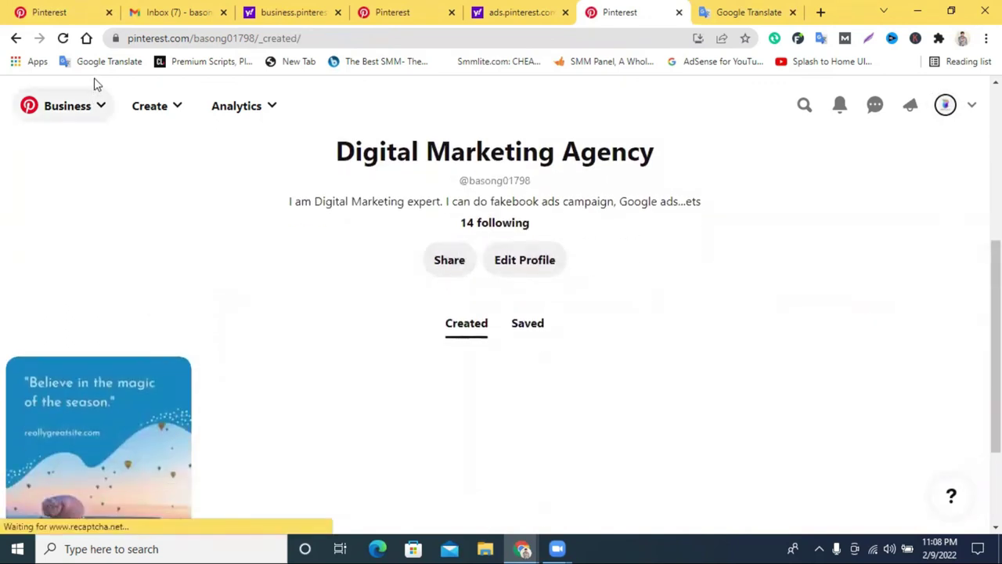
left_click(63, 38)
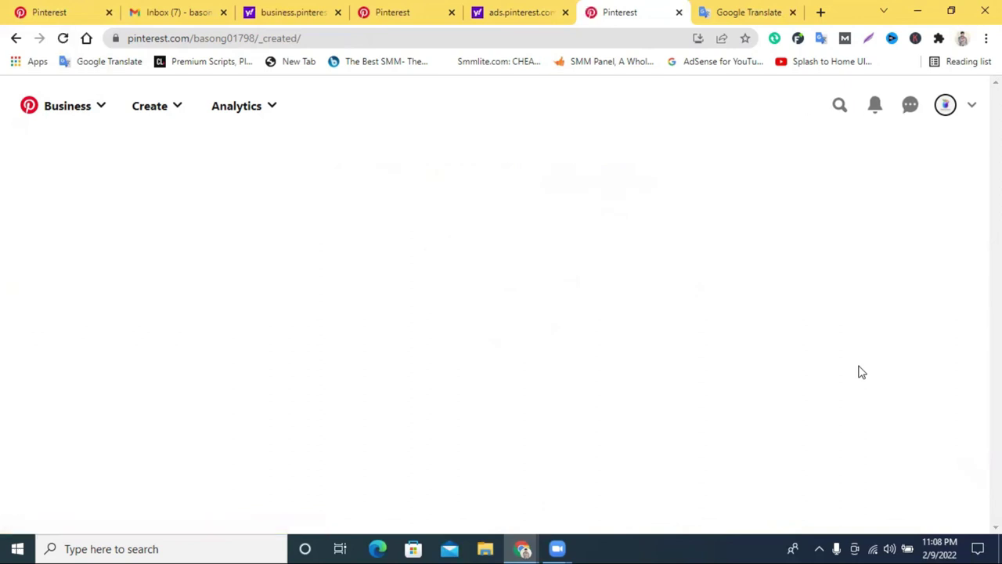
scroll(861, 376, "down", 4)
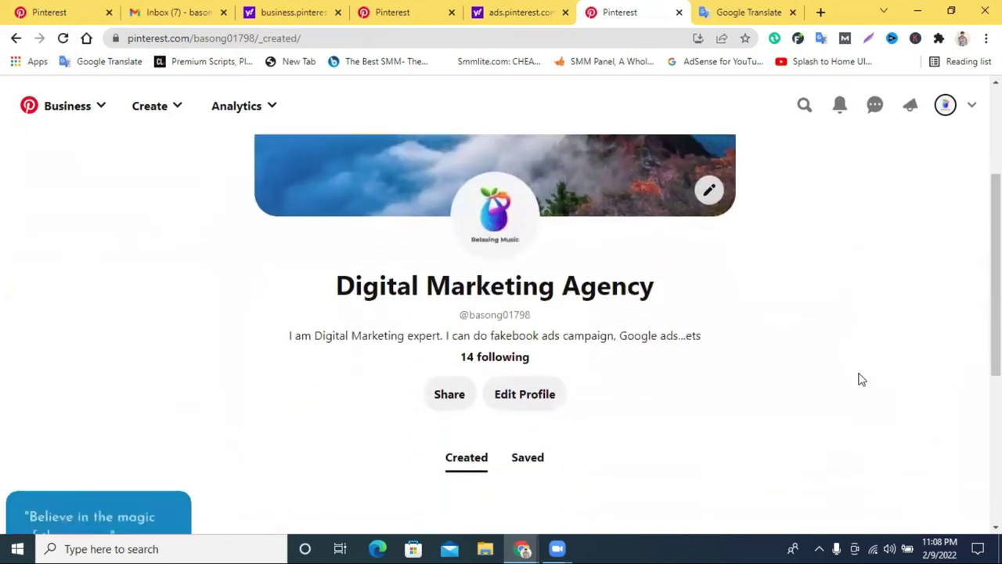
scroll(861, 379, "up", 1)
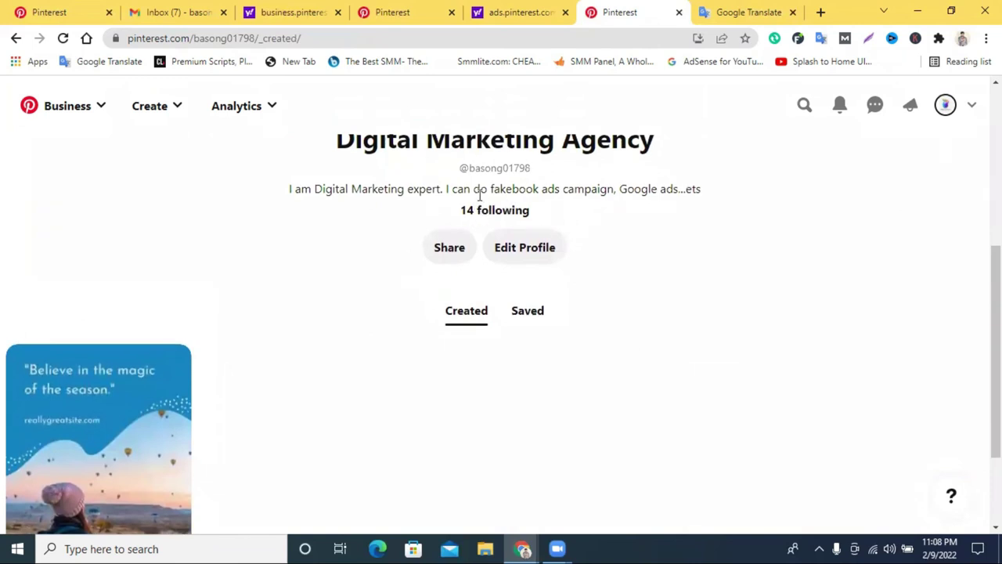
scroll(313, 295, "down", 2)
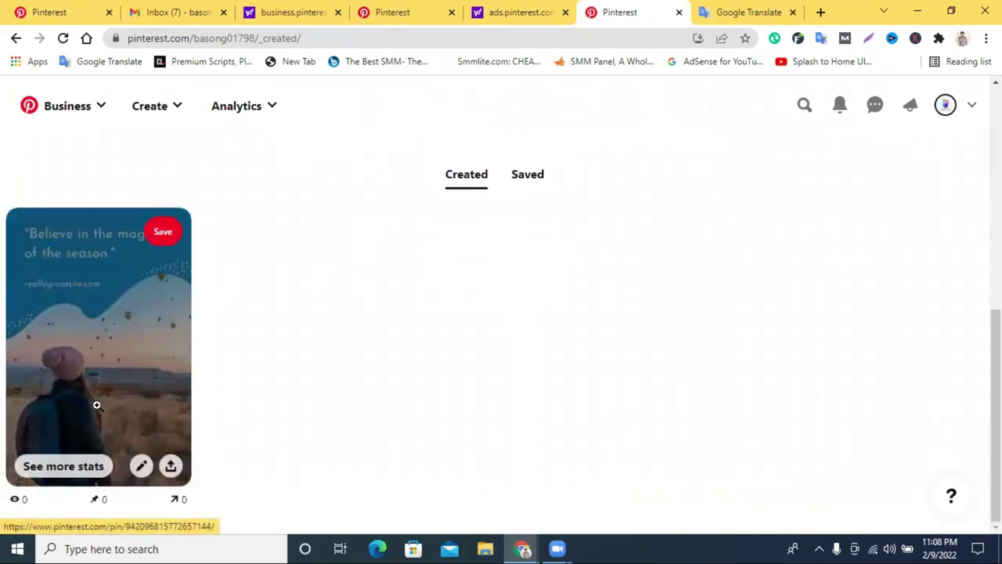
scroll(838, 212, "up", 6)
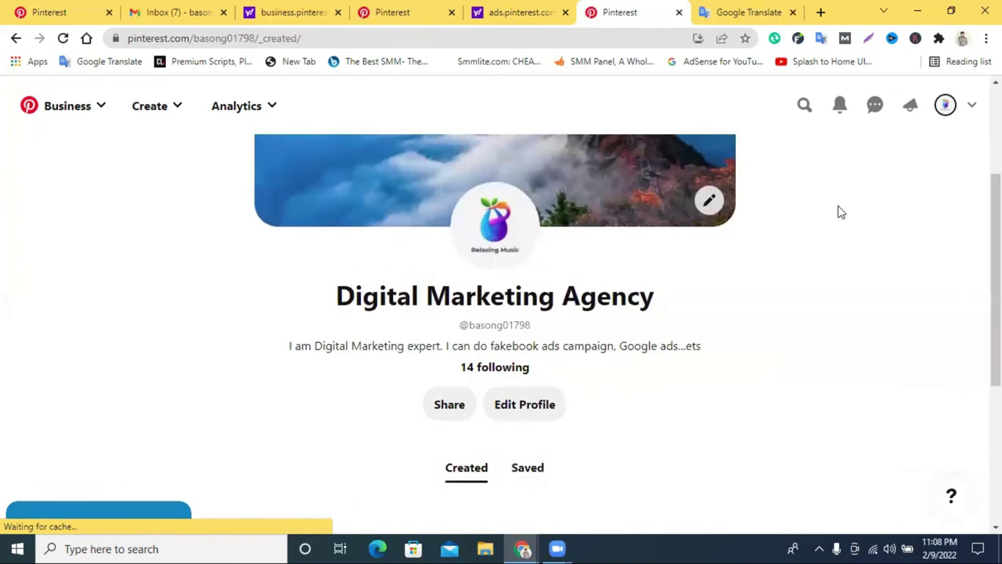